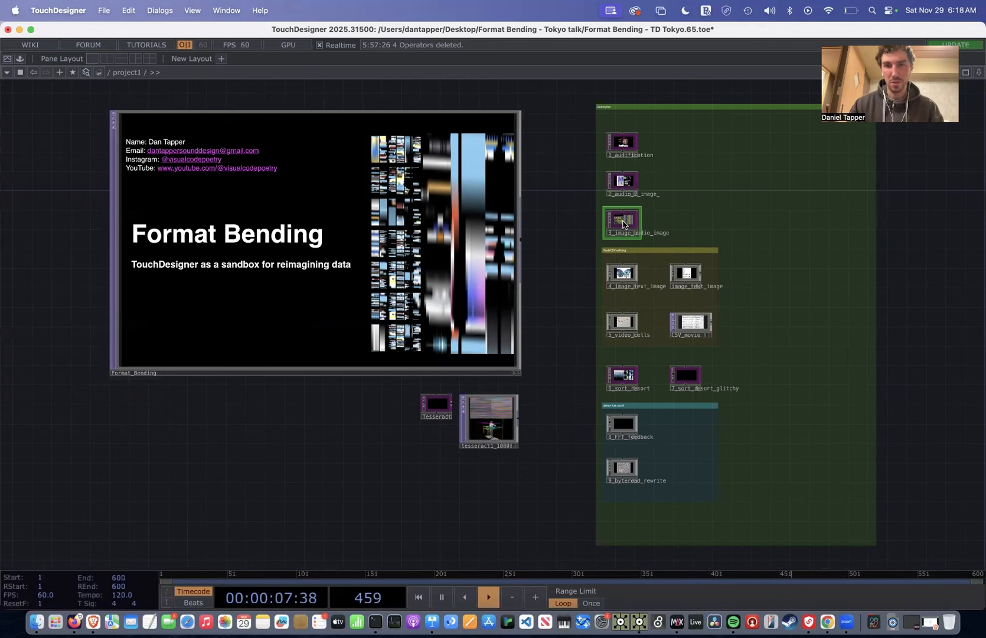
Open the 3_image_audio_image container's network and shrink its parameter window, moving it clear of the operators
double_click(623, 224)
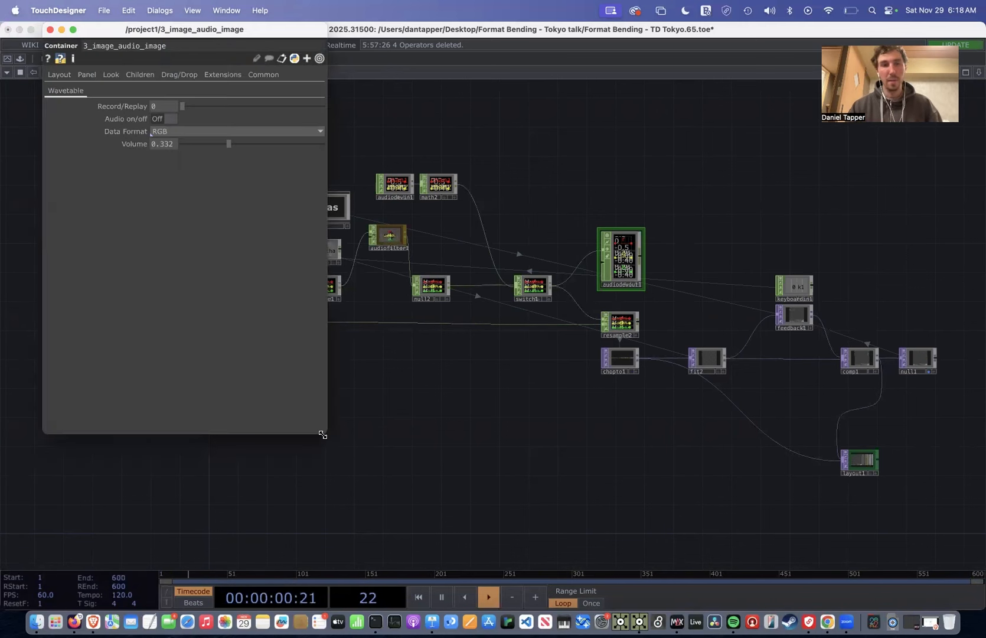
left_click_drag(322, 435, 367, 174)
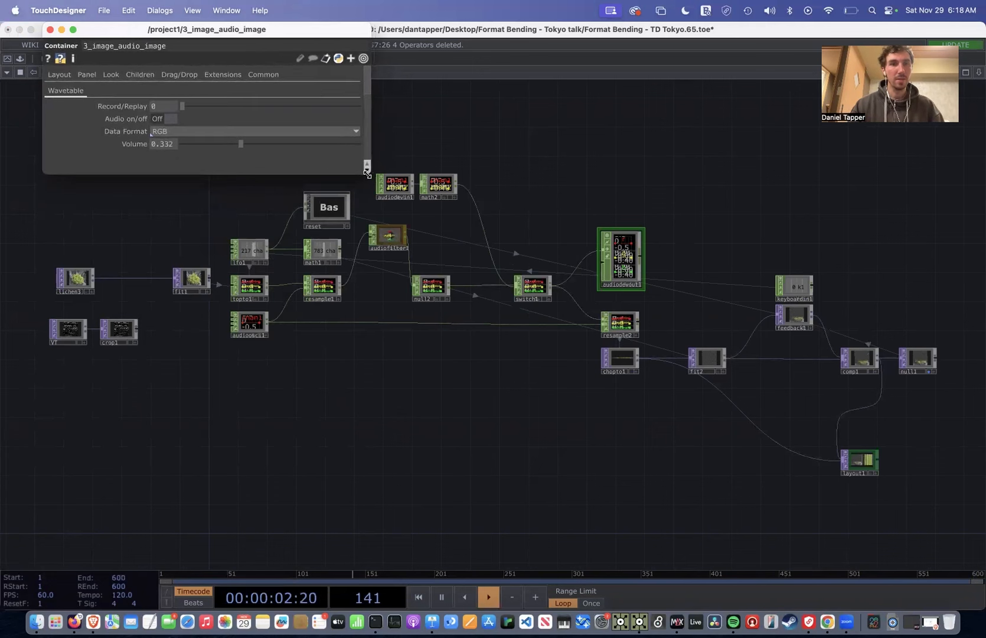
left_click_drag(289, 25, 243, 24)
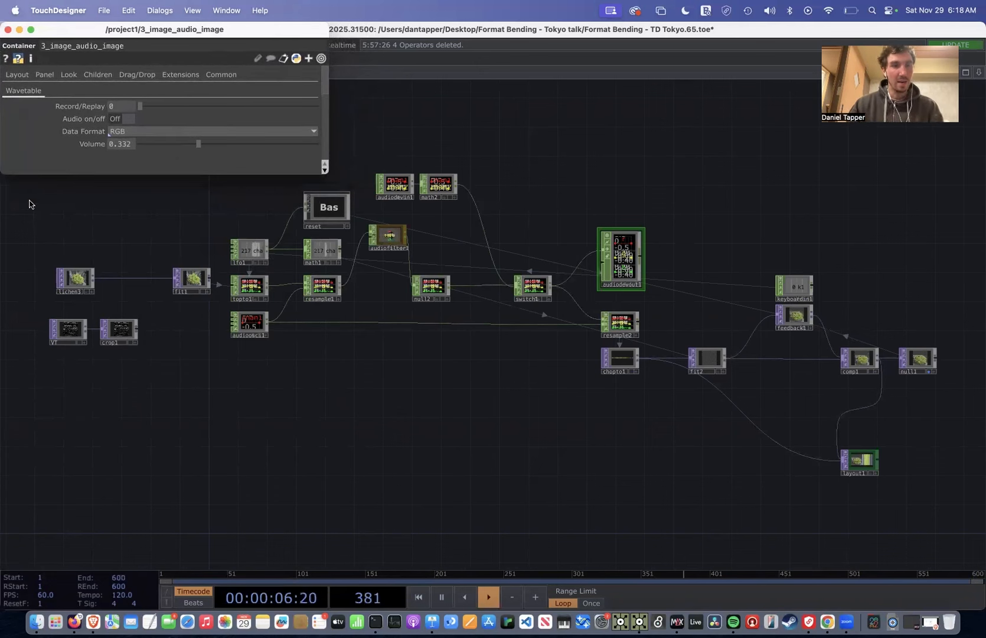
Examine the image-to-audio signal chain from topto1 and lfo1 through resample1, audiofilter1 and switch1 to audiodevout1
scroll(256, 284, "up", 5)
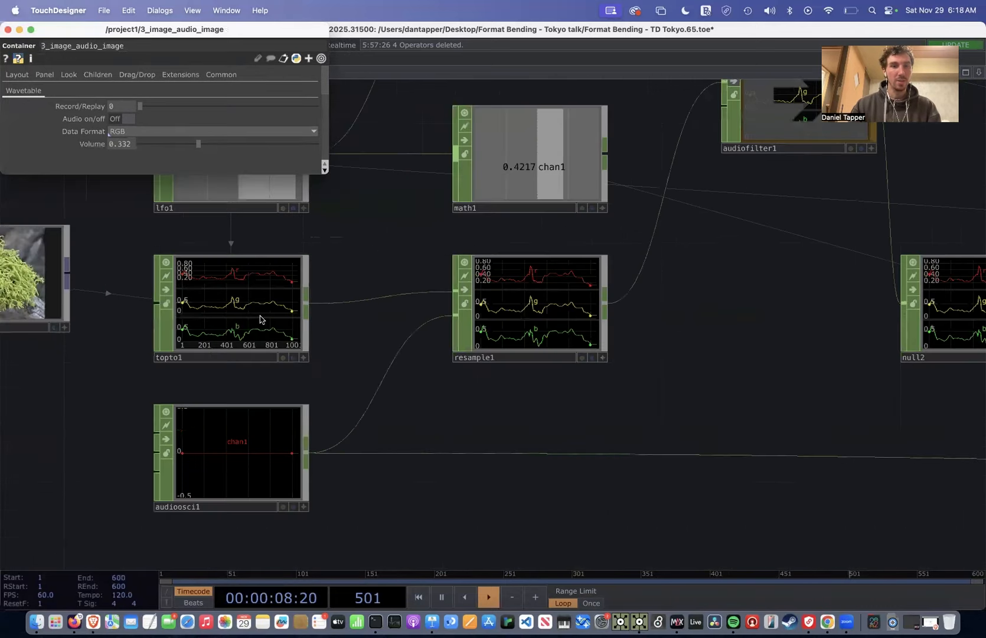
left_click_drag(243, 244, 263, 332)
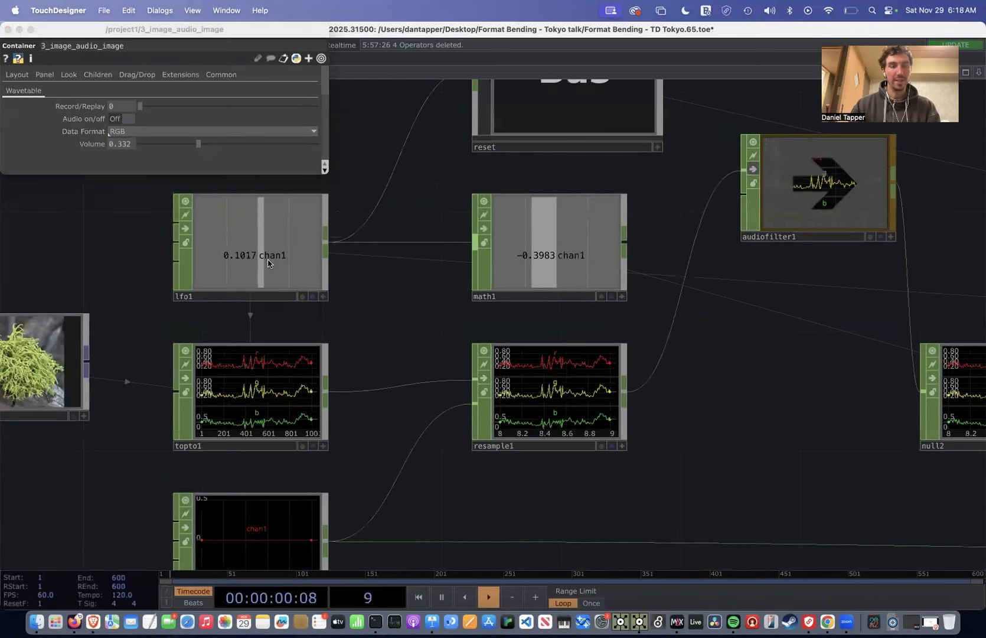
scroll(381, 334, "down", 1)
scroll(383, 344, "down", 3)
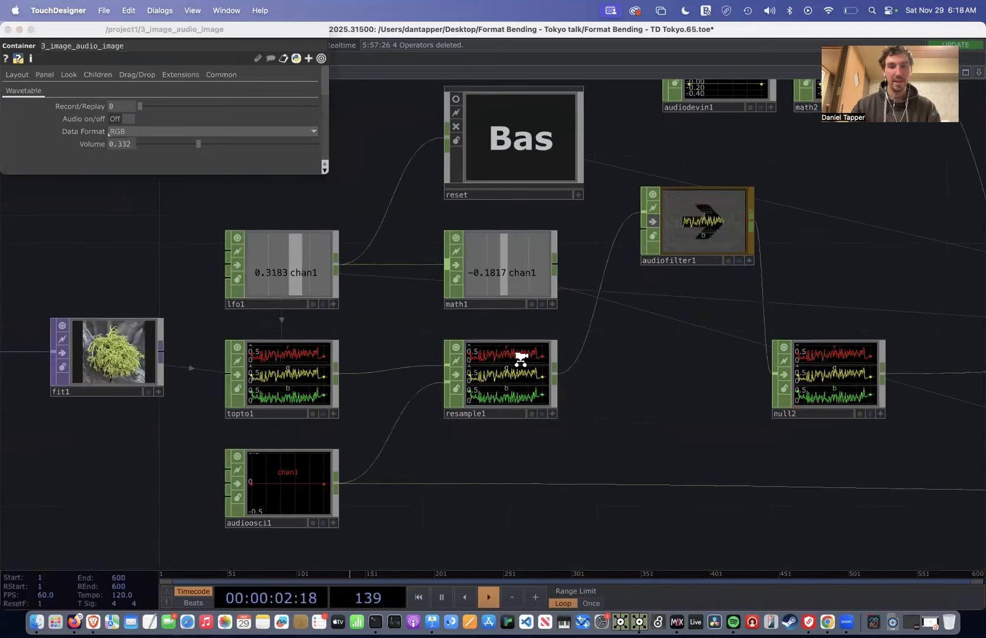
scroll(520, 354, "up", 1)
scroll(345, 381, "right", 5)
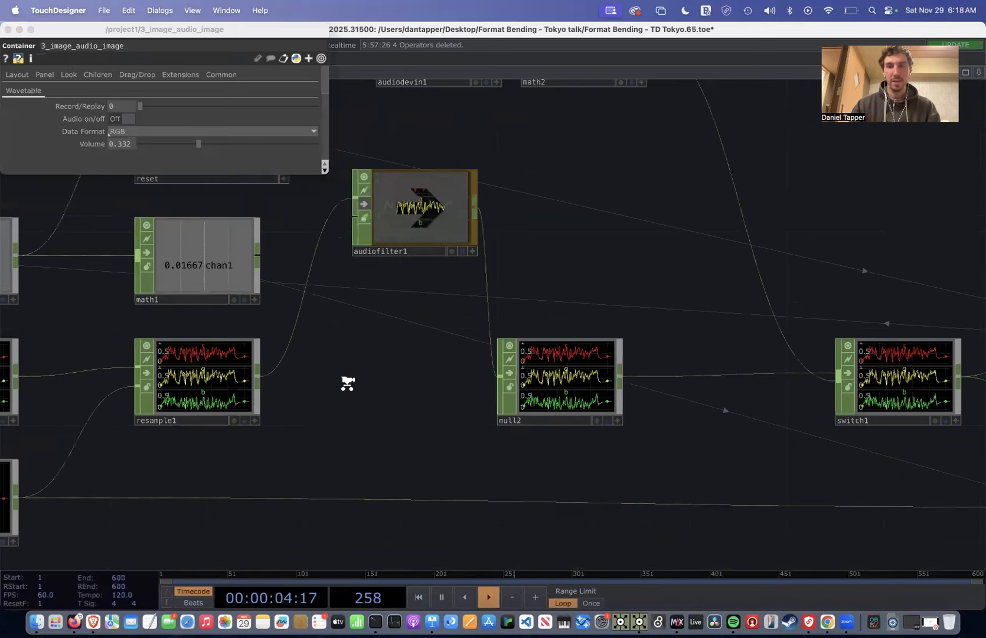
scroll(346, 381, "down", 3)
scroll(452, 260, "right", 5)
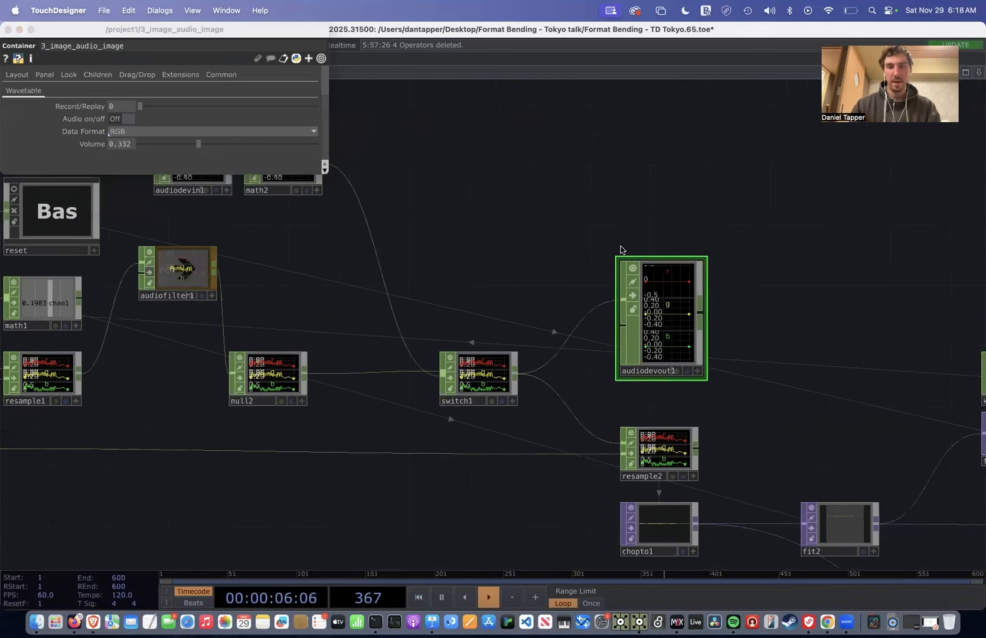
scroll(297, 224, "down", 2)
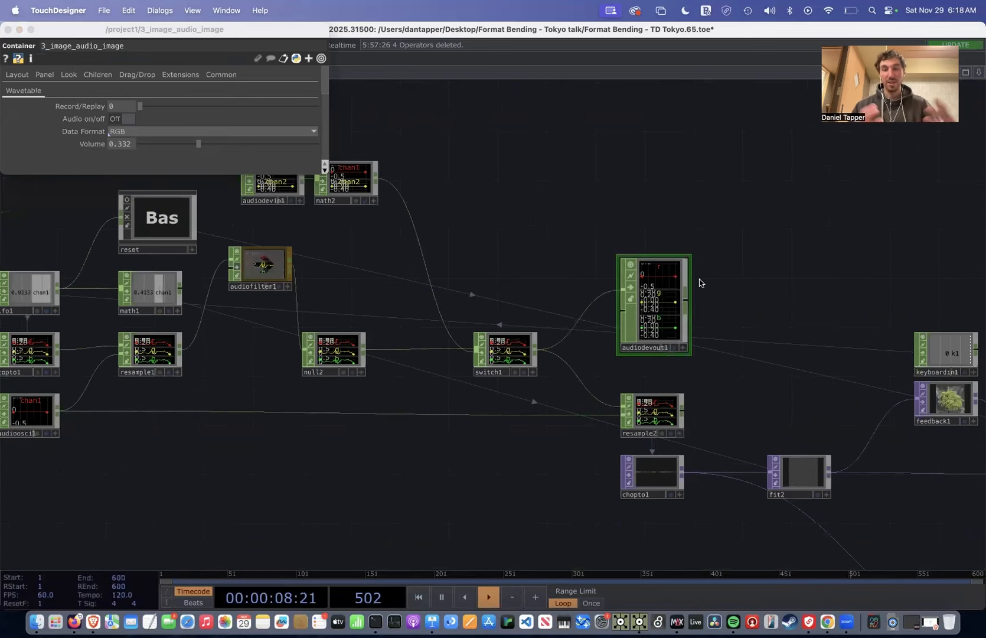
scroll(650, 265, "right", 5)
scroll(650, 265, "down", 2)
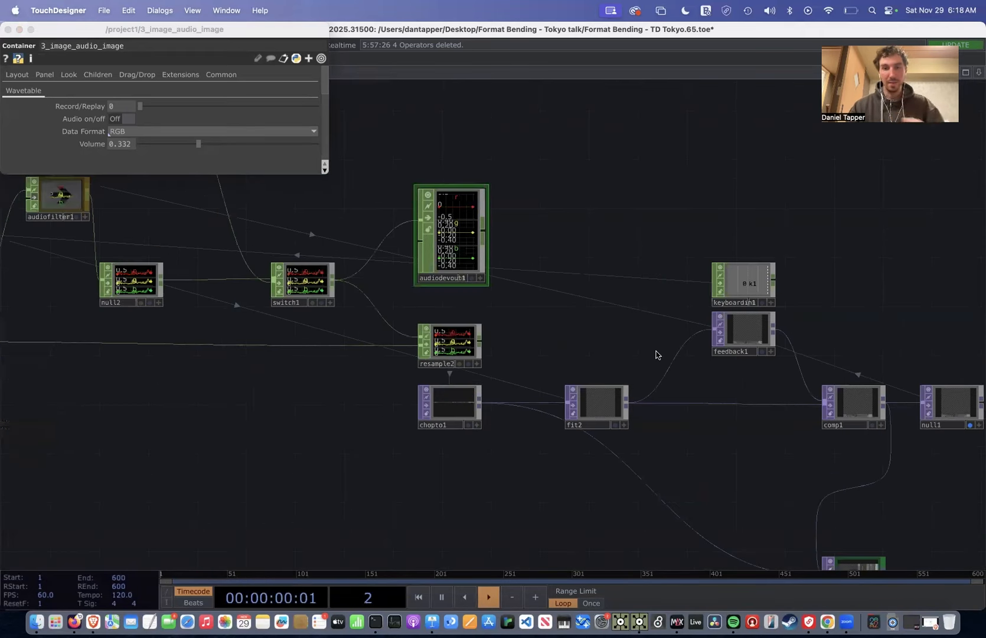
Examine how chopto1 turns the audio back into pixel rows and how comp1 and null1 rebuild the image
scroll(445, 411, "up", 8)
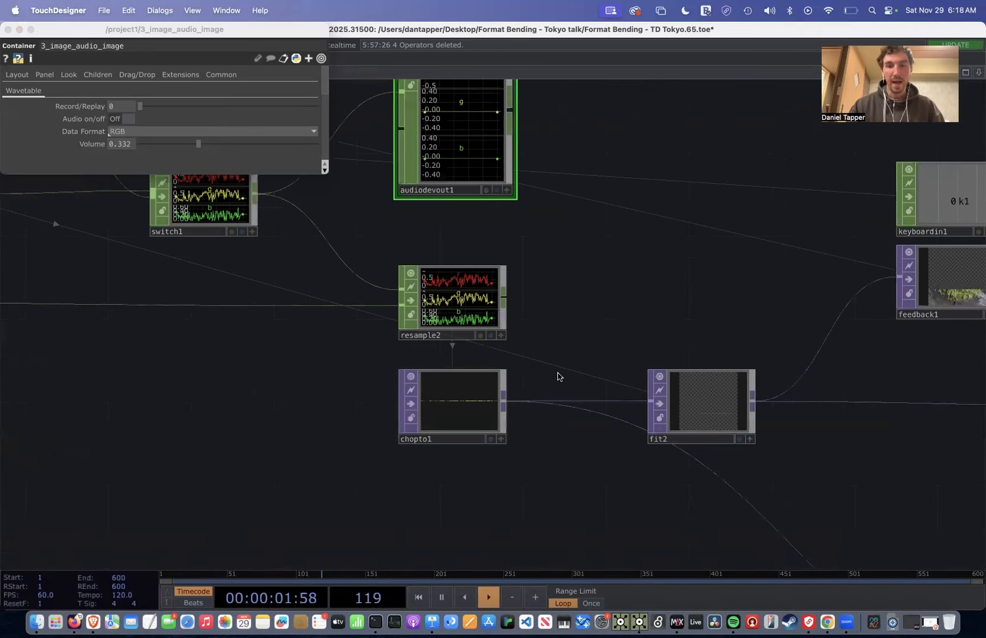
scroll(524, 235, "down", 8)
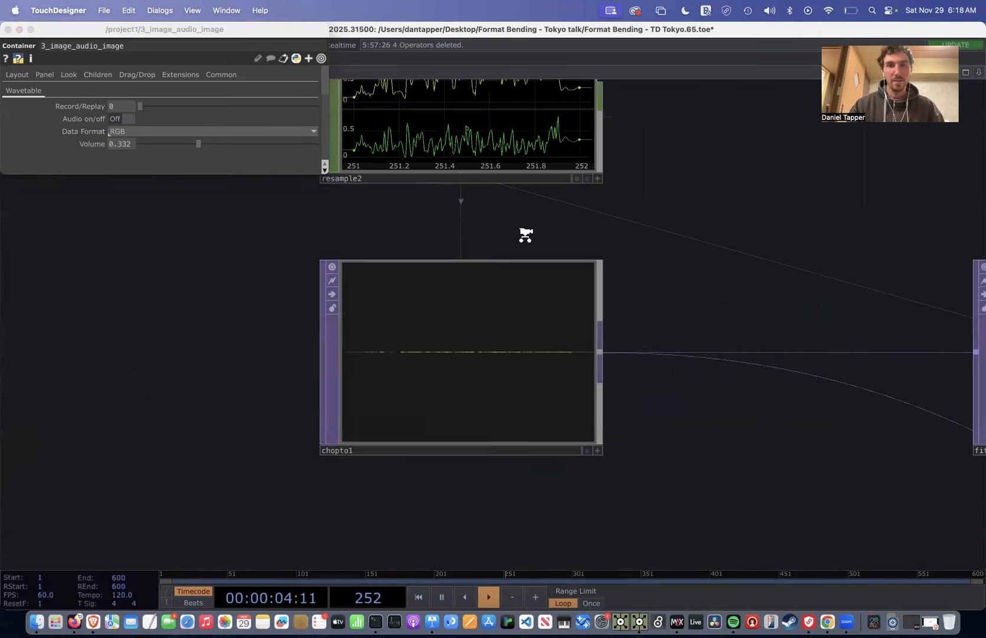
scroll(507, 283, "up", 6)
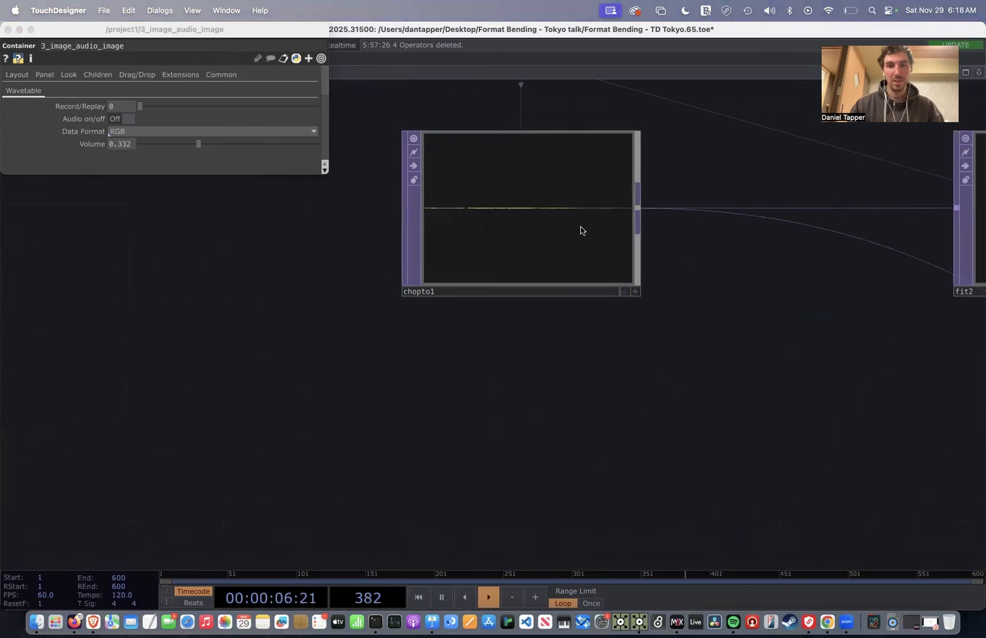
scroll(821, 341, "down", 4)
scroll(822, 337, "down", 2)
left_click_drag(822, 337, 513, 346)
scroll(682, 337, "down", 3)
left_click_drag(683, 338, 458, 340)
scroll(748, 292, "up", 6)
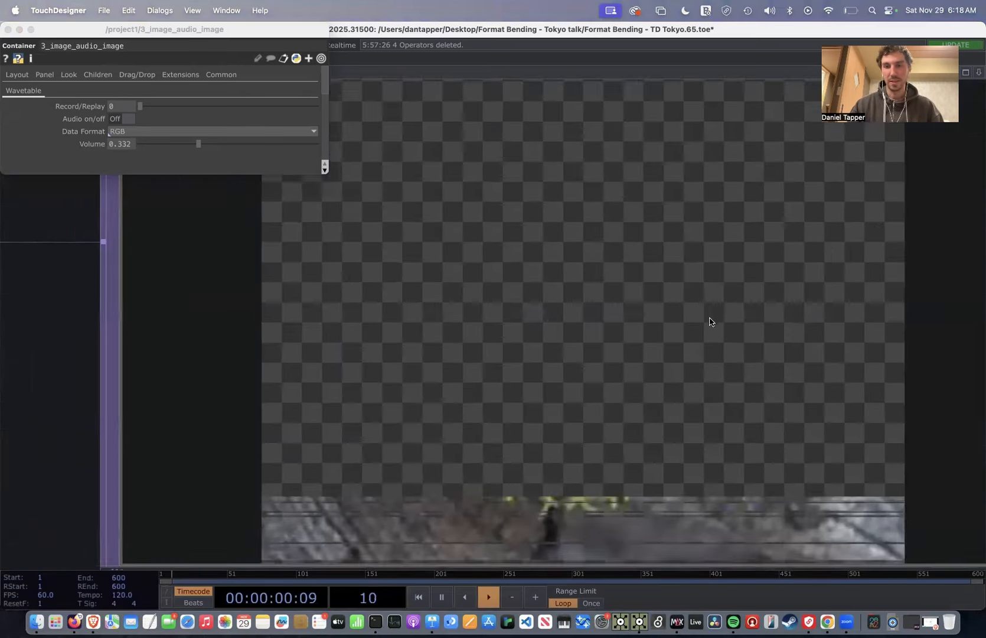
scroll(709, 322, "down", 2)
scroll(708, 319, "down", 8)
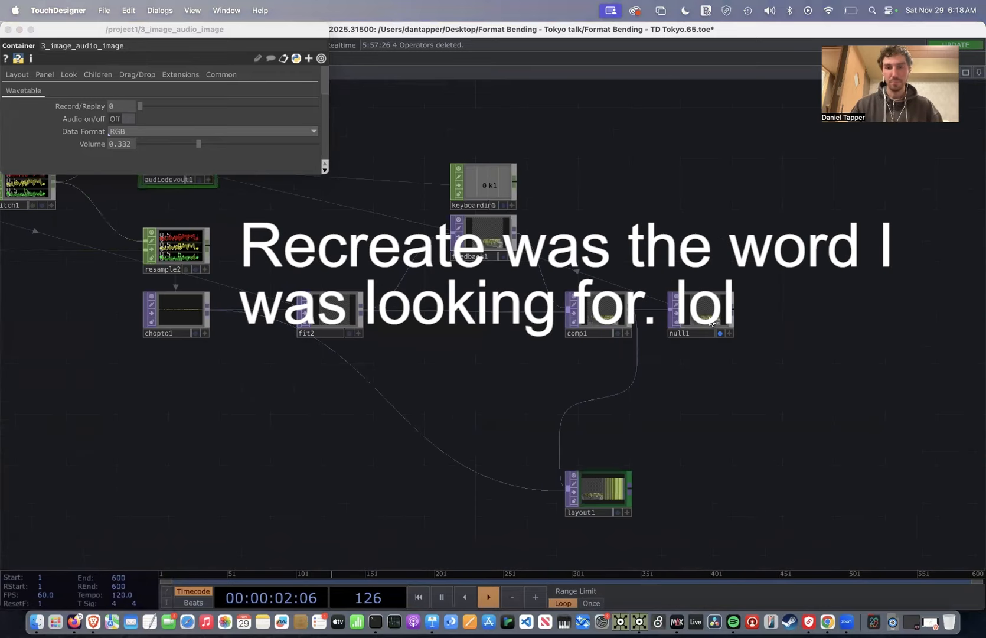
Turn the container's audio on and set its volume to 0.097
left_click(129, 119)
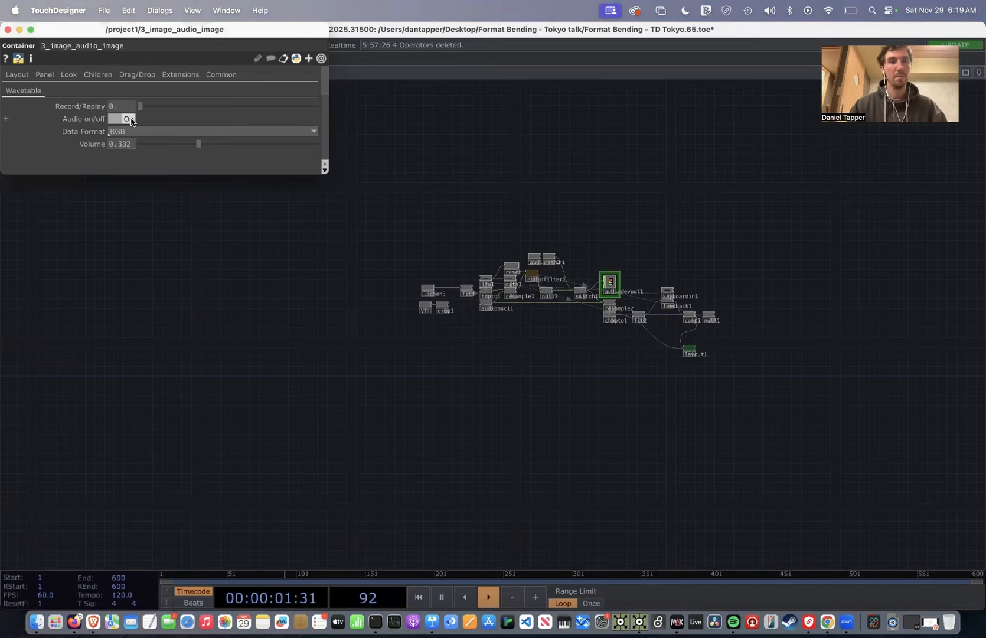
scroll(453, 278, "up", 1)
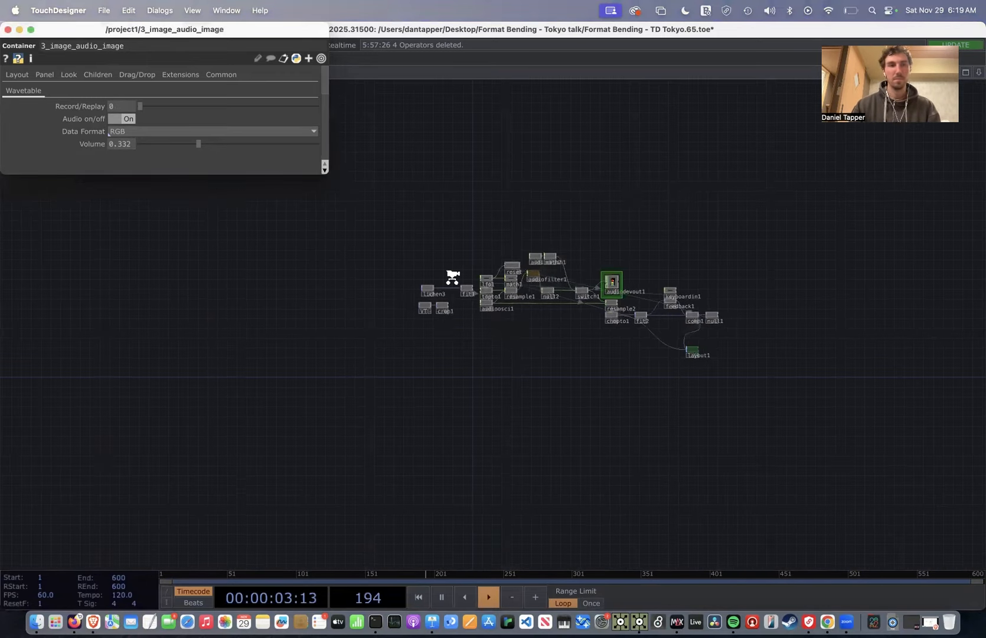
left_click(158, 145)
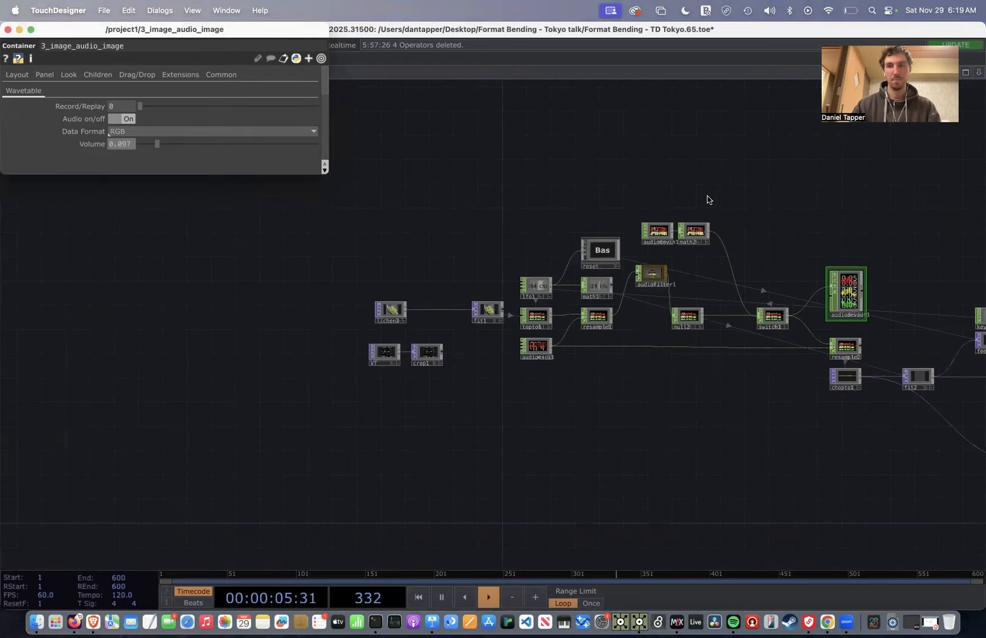
Inspect the image being redrawn in comp1 and in the 3_image_audio_image container's preview while the audio plays
left_click_drag(707, 197, 393, 197)
scroll(740, 393, "up", 1)
scroll(740, 392, "up", 5)
scroll(740, 393, "down", 5)
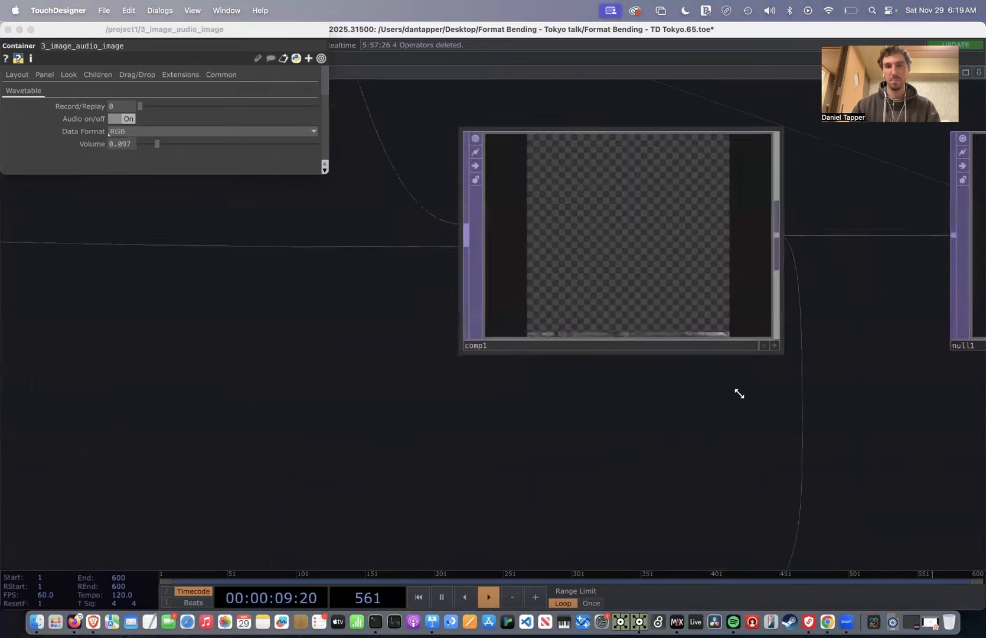
scroll(753, 374, "up", 3)
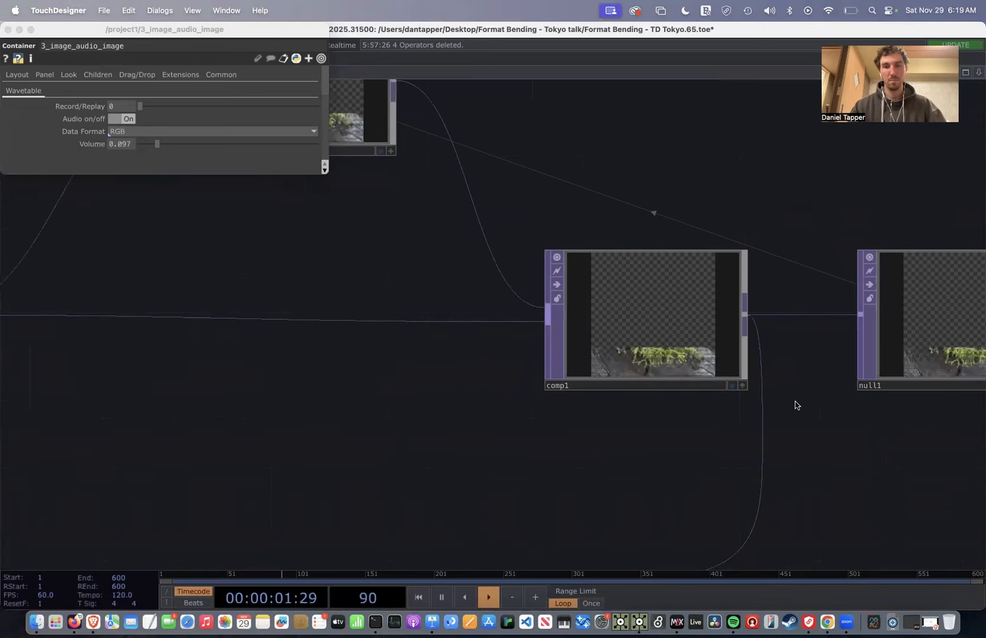
key("super+a")
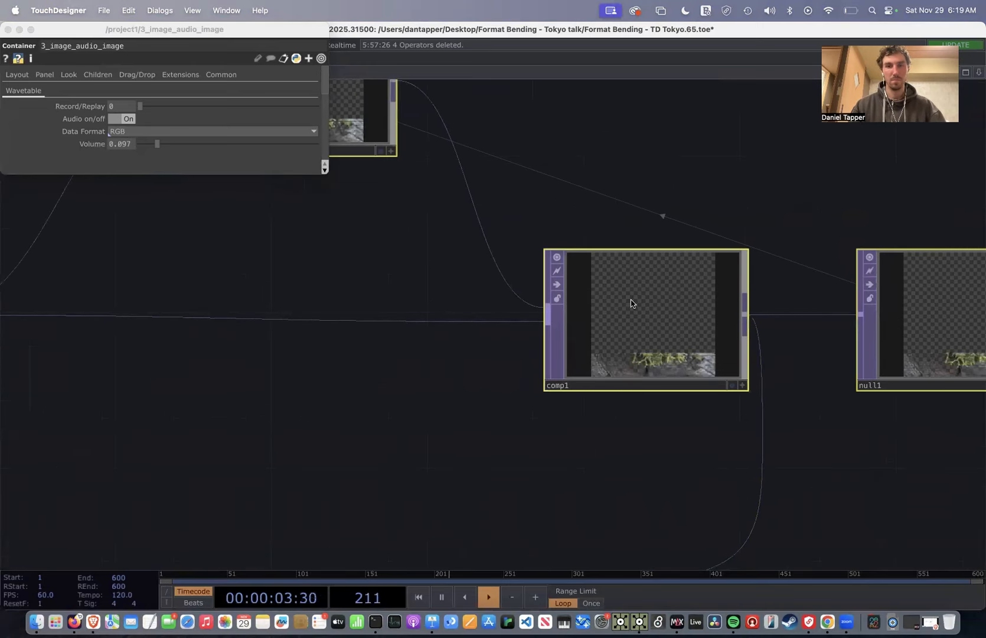
scroll(493, 401, "down", 10)
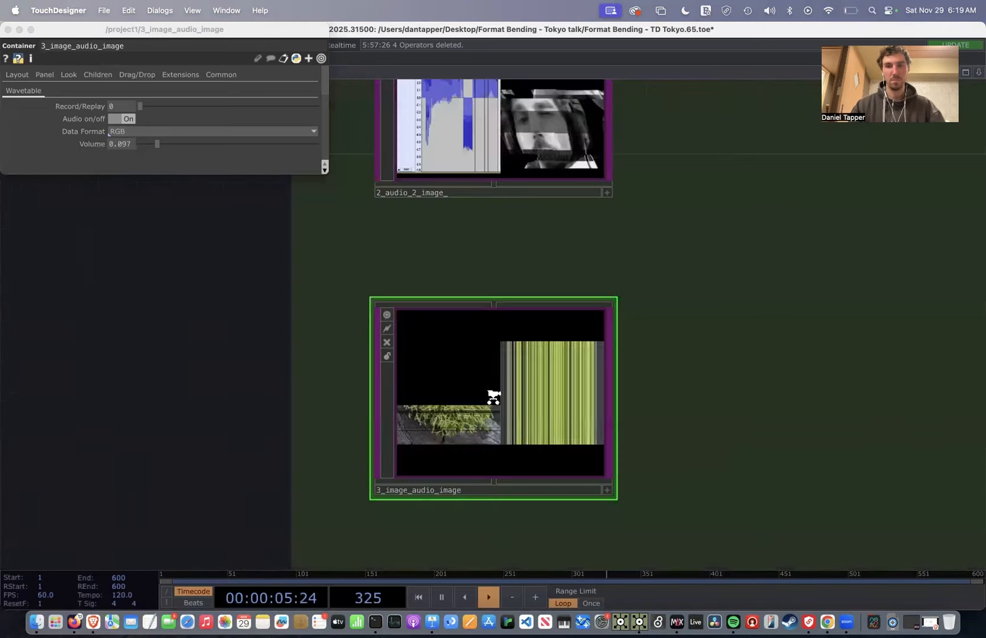
scroll(458, 423, "up", 8)
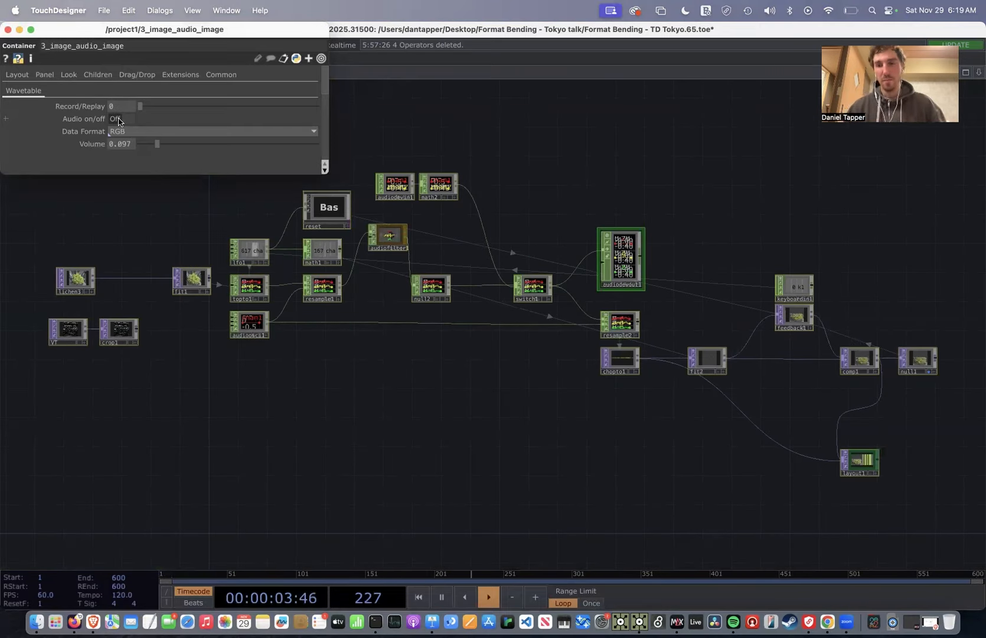
Turn the container's audio off
left_click(118, 122)
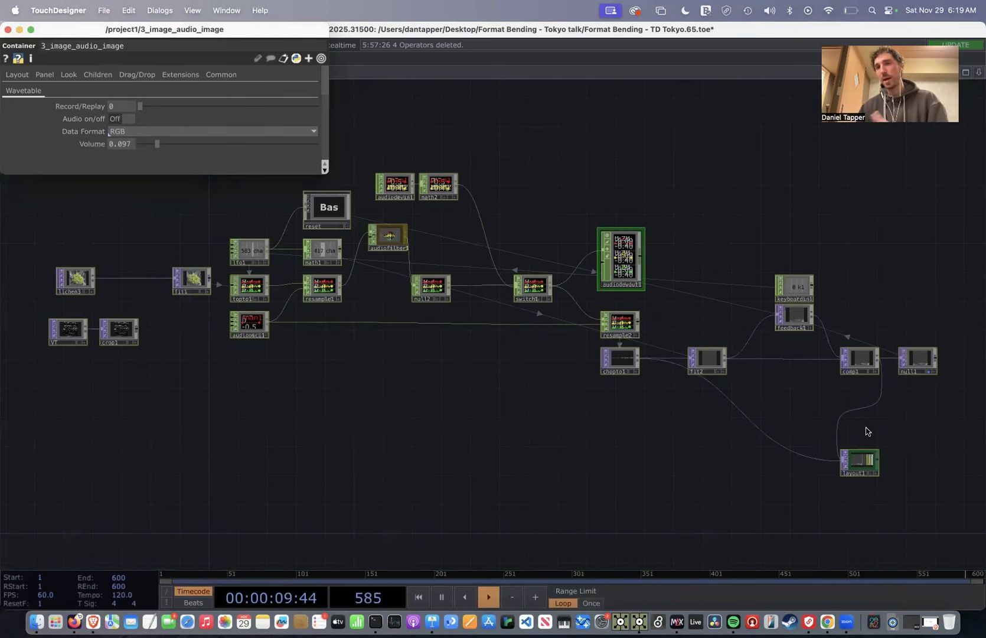
left_click_drag(781, 392, 664, 397)
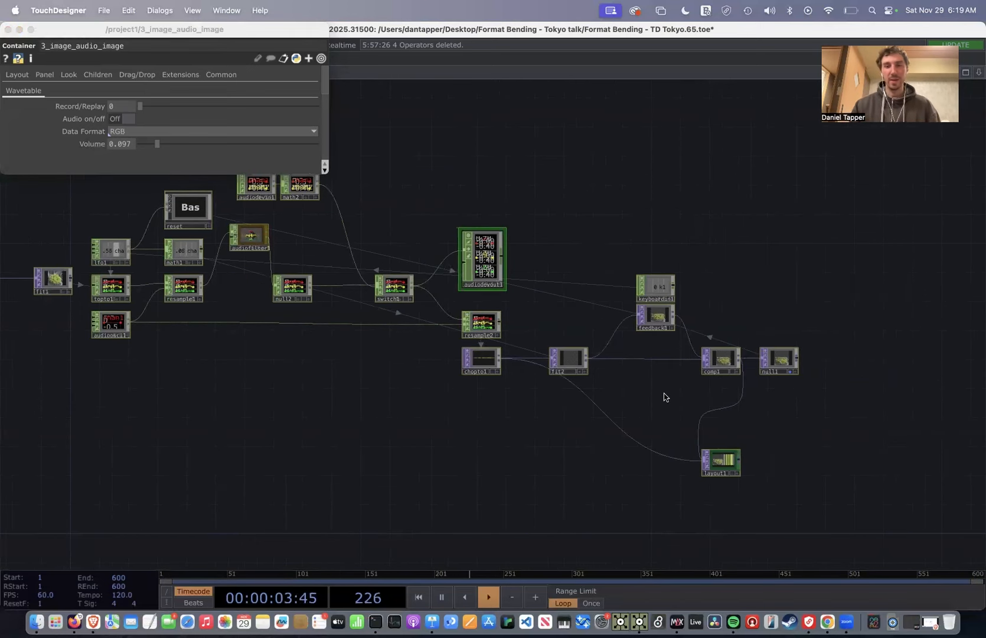
scroll(664, 397, "left", 5)
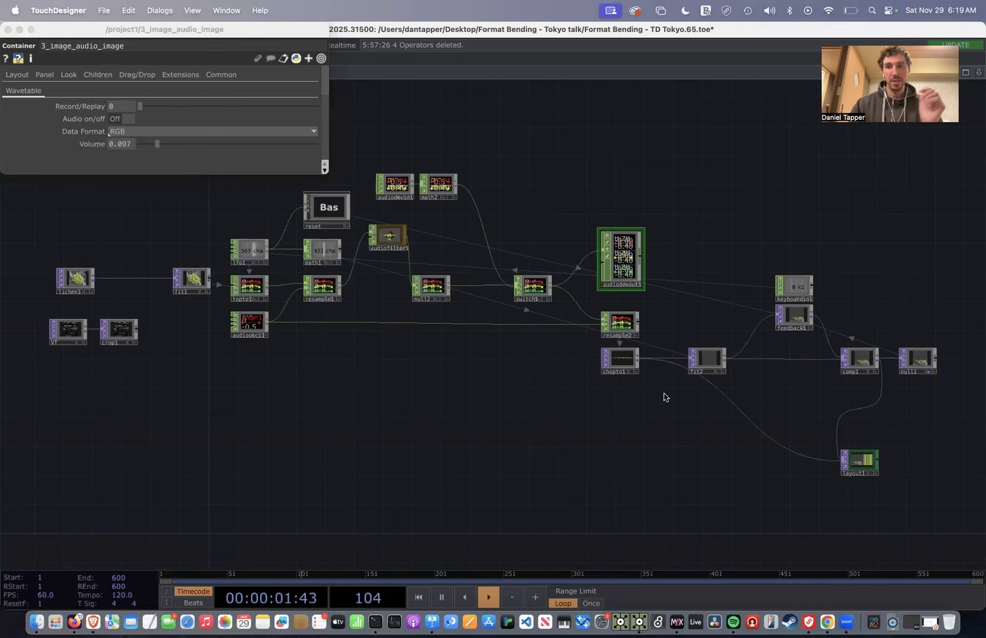
Set the container's Record/Replay value to 1 and its data format to R
left_click(120, 108)
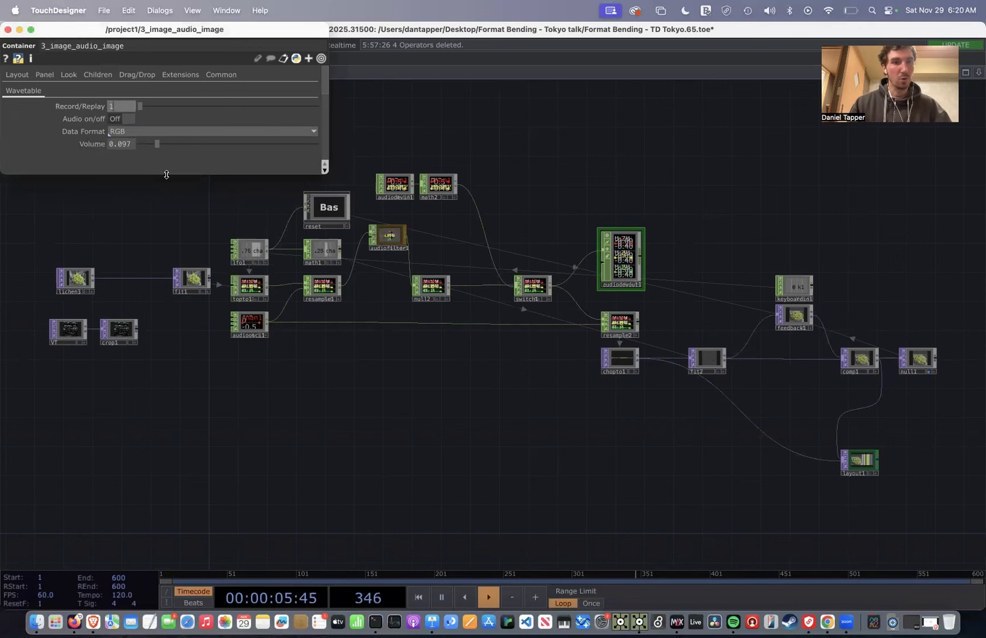
left_click(124, 131)
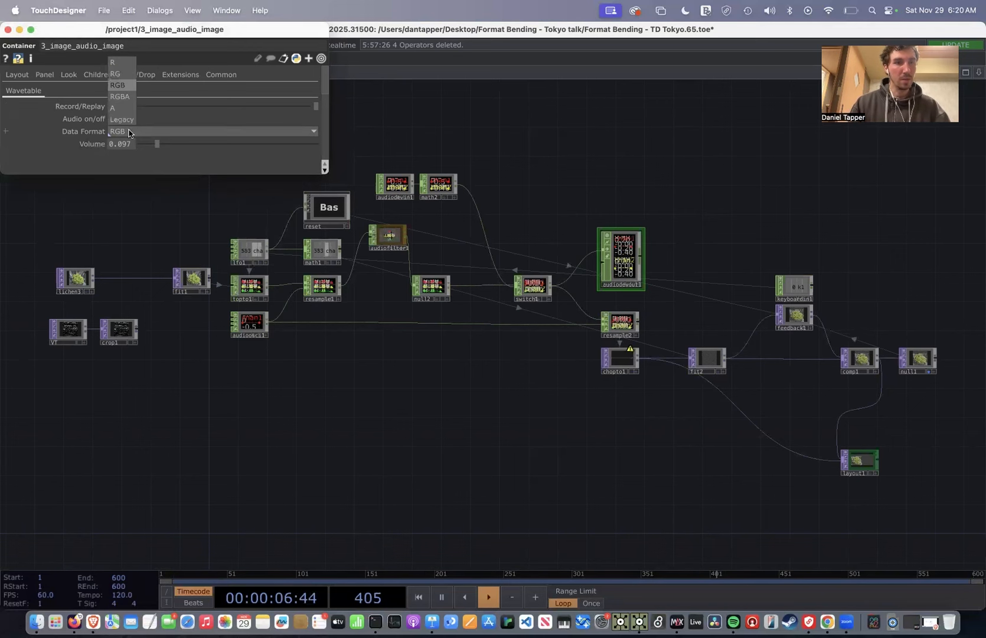
left_click(121, 63)
Set the audiodevin1 operator's input device to MacBook Pro Microphone
scroll(651, 366, "up", 3)
left_click_drag(285, 362, 516, 381)
left_click(563, 147)
key("p")
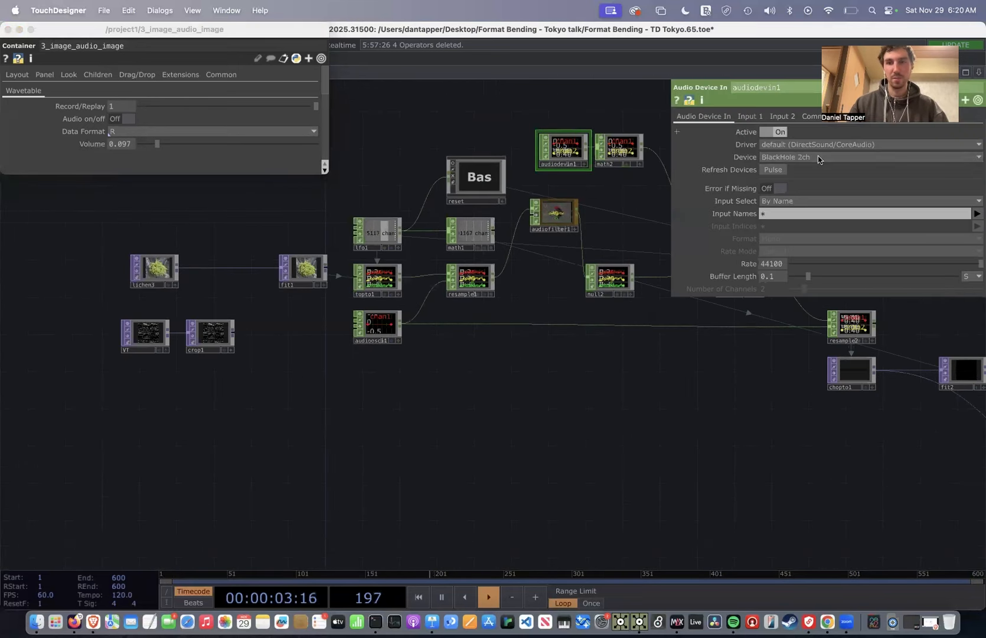
left_click(785, 157)
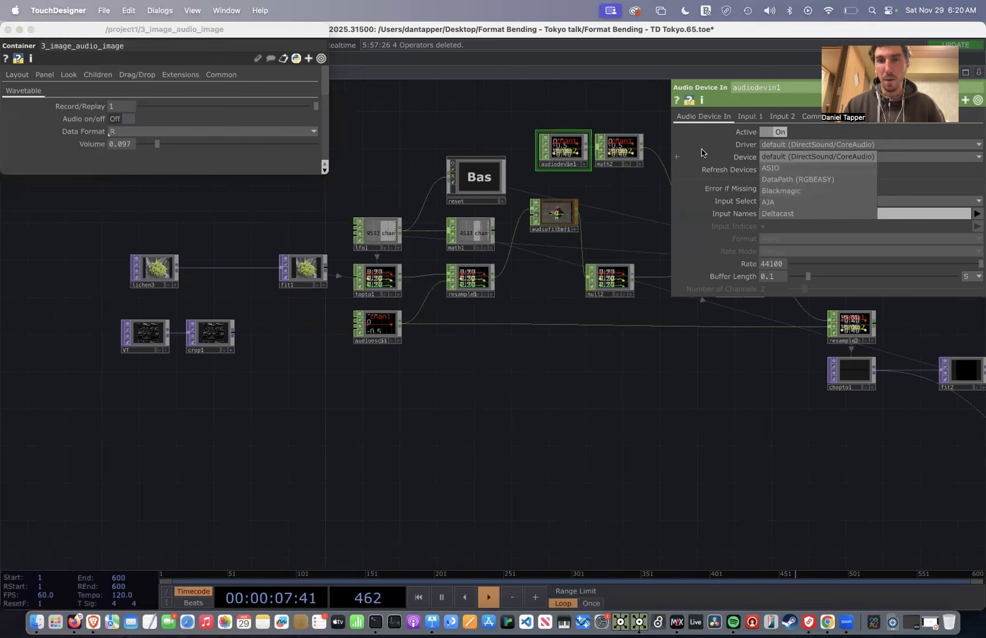
left_click(807, 158)
left_click(807, 158)
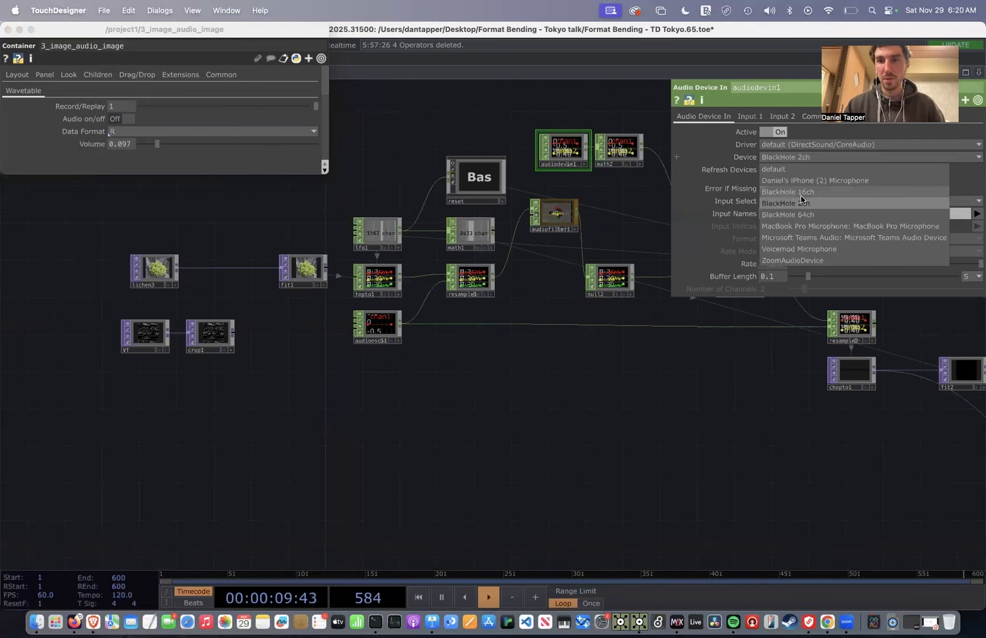
left_click(815, 226)
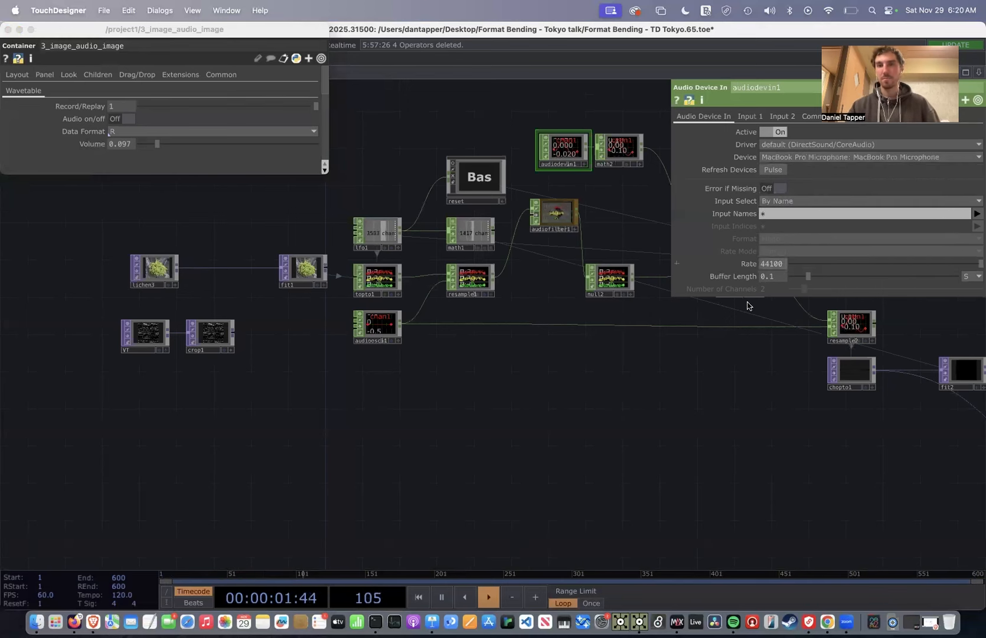
Examine the microphone-driven image up close in comp1 and null1, and pause the timeline once it is mostly filled
scroll(720, 372, "right", 10)
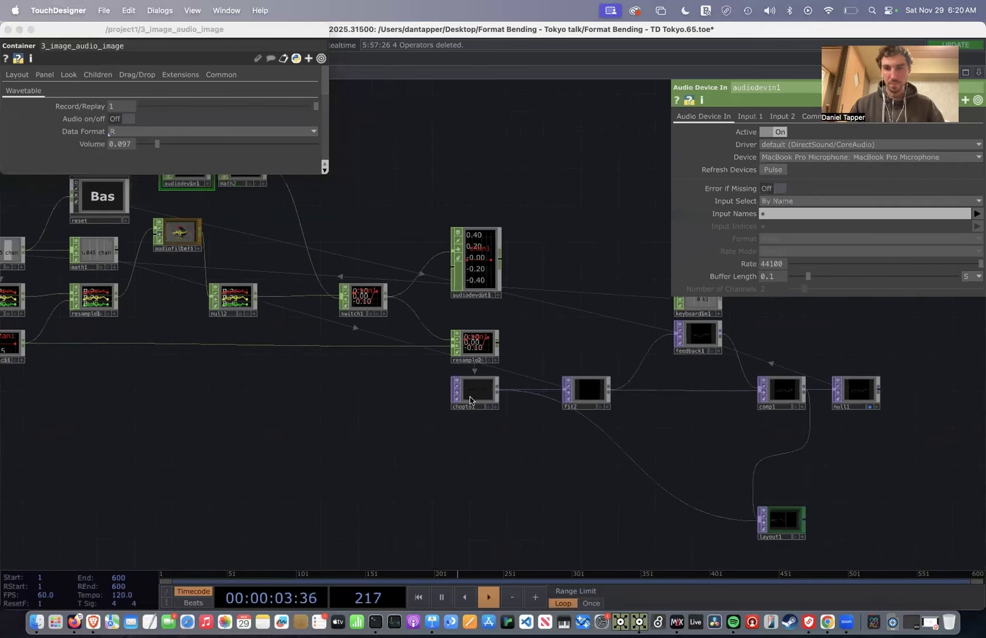
scroll(471, 401, "right", 5)
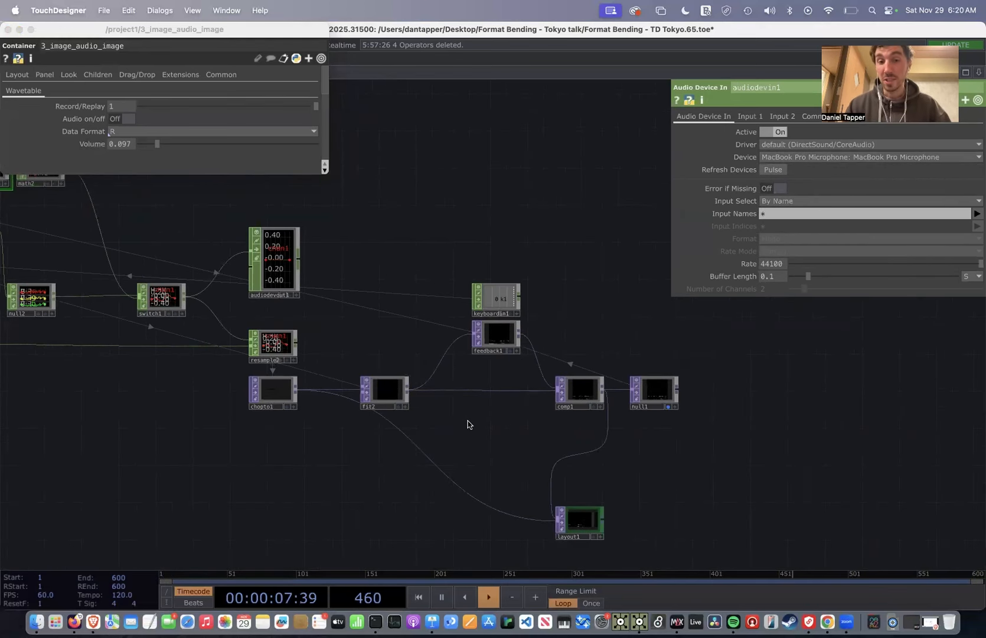
scroll(664, 415, "up", 1)
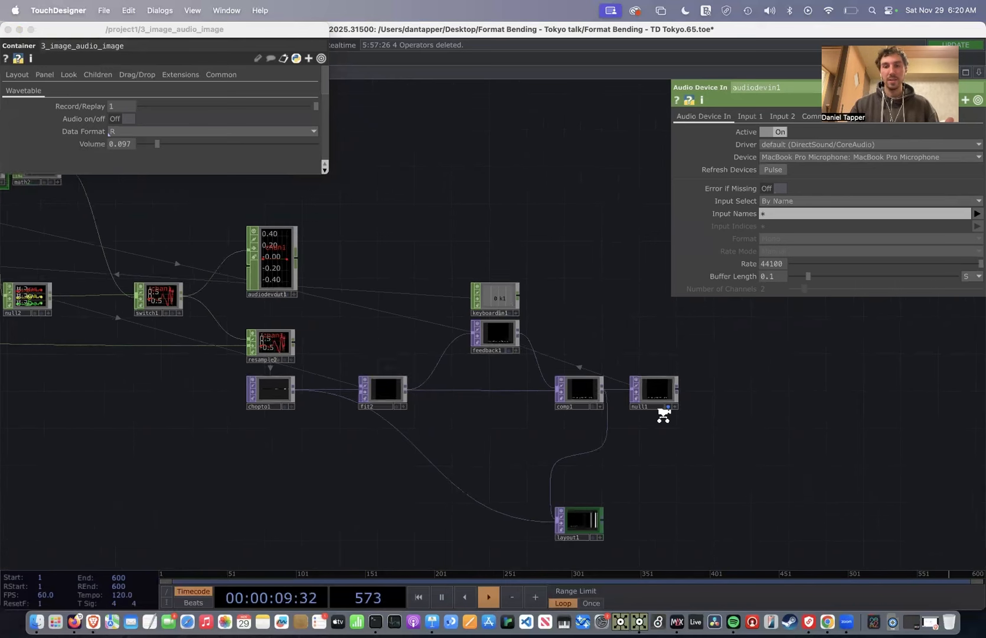
scroll(664, 415, "up", 10)
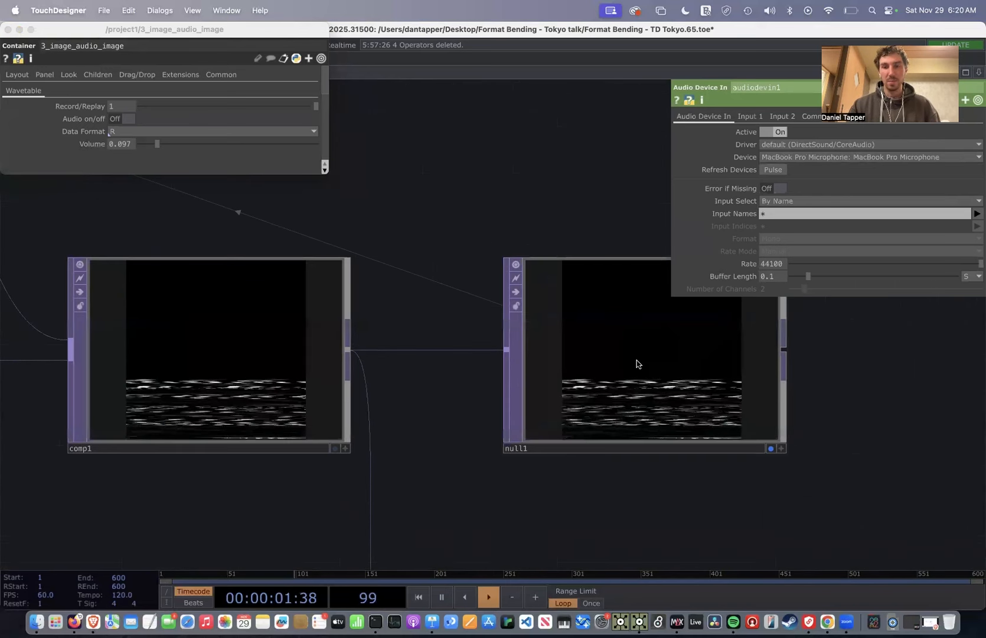
scroll(637, 364, "up", 4)
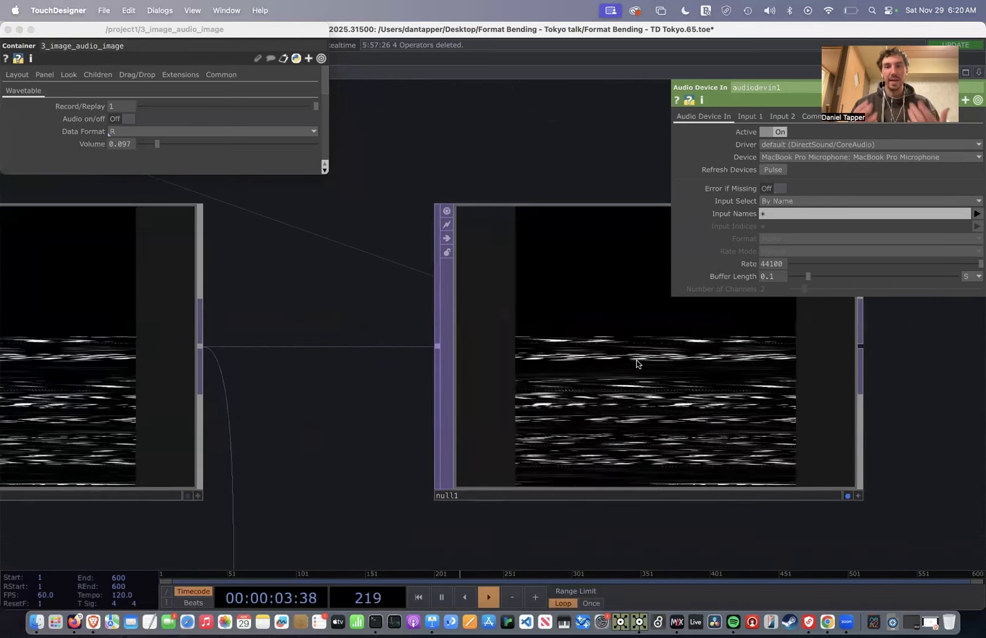
scroll(637, 361, "down", 5)
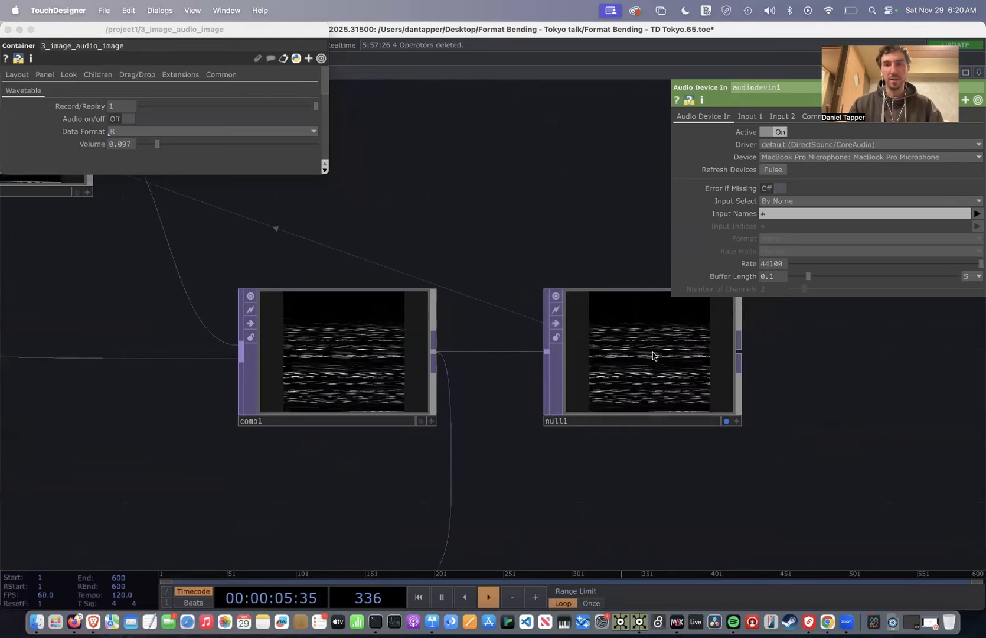
key("space")
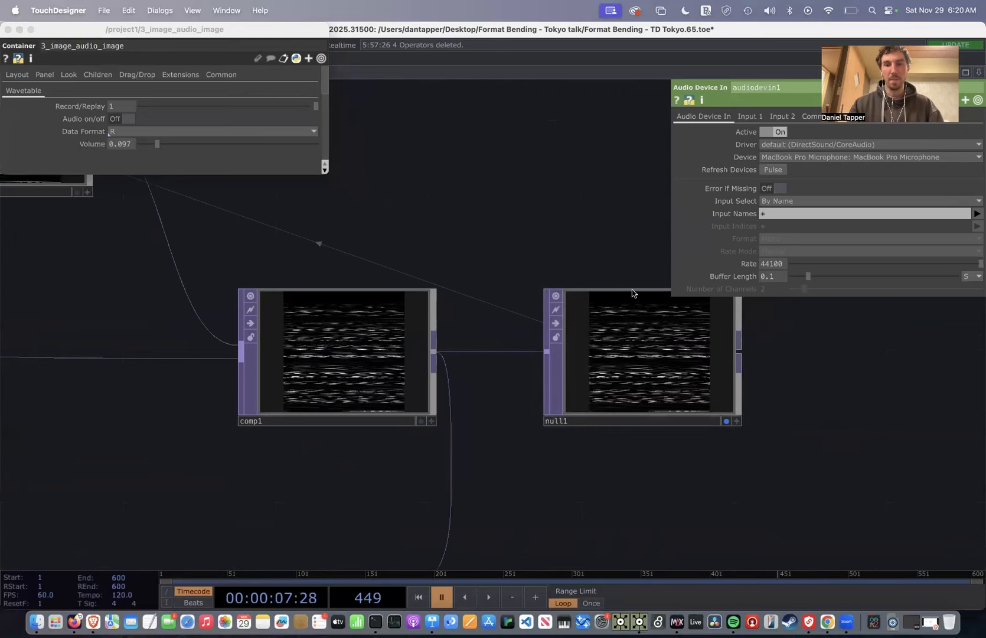
left_click(616, 380)
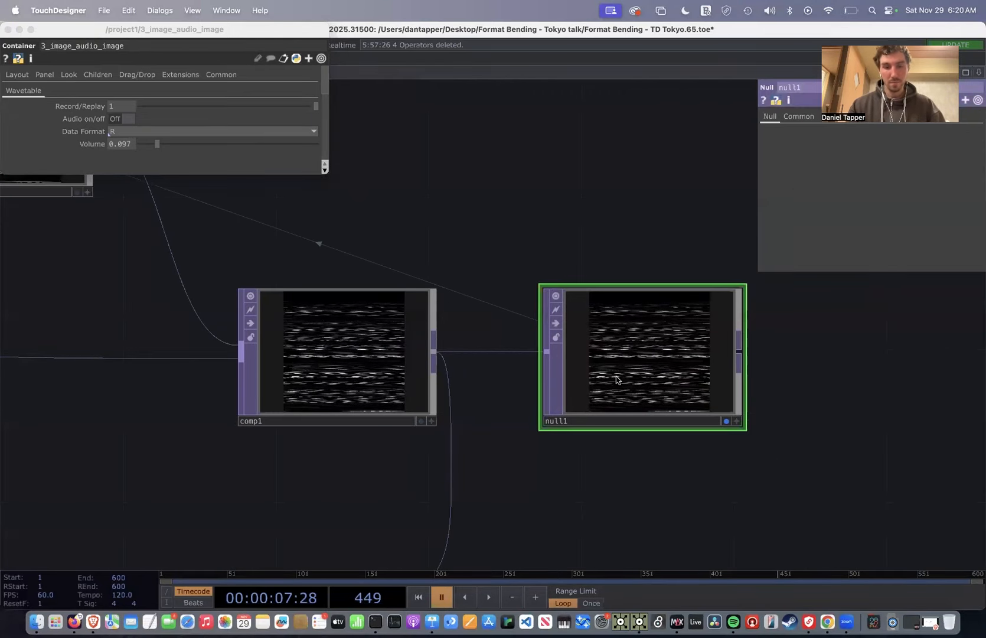
key("super+v")
scroll(590, 466, "down", 8)
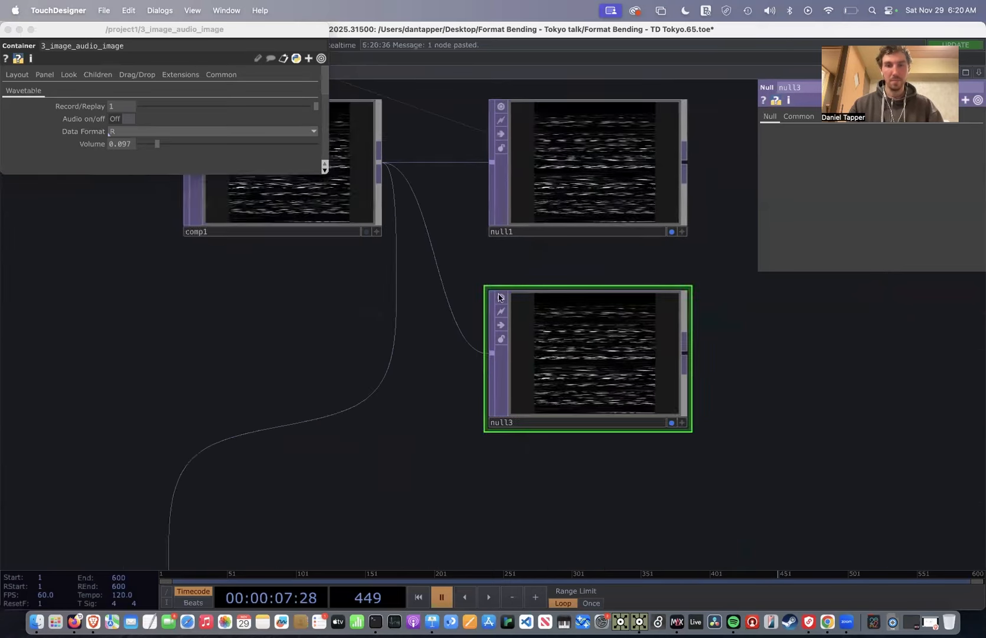
left_click(487, 287)
left_click_drag(443, 345, 533, 387)
key("Delete")
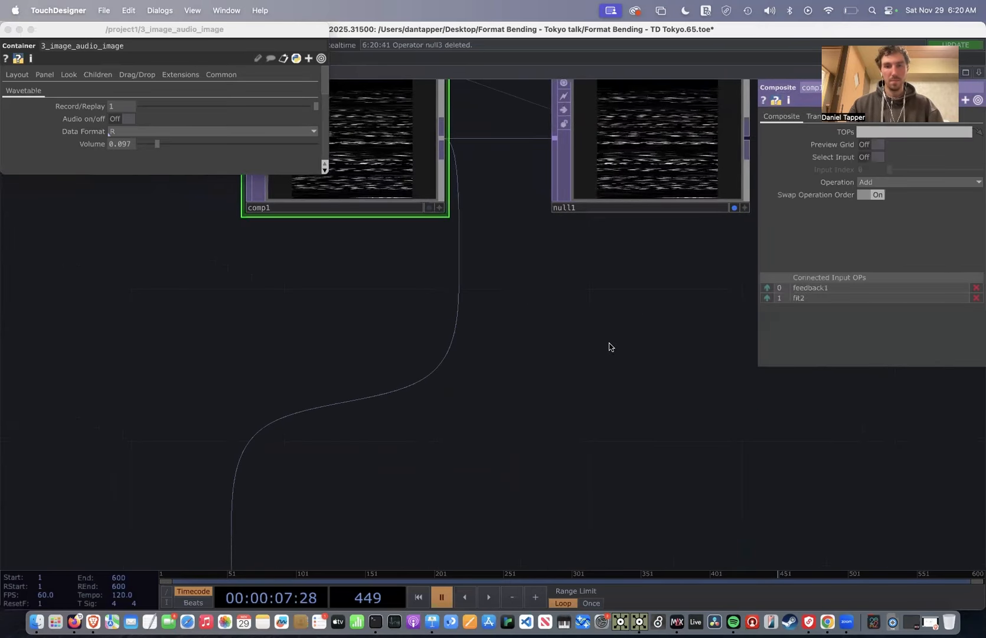
Paste a copy of null1 above lichen3, lock its image and connect it to fit1
key("h")
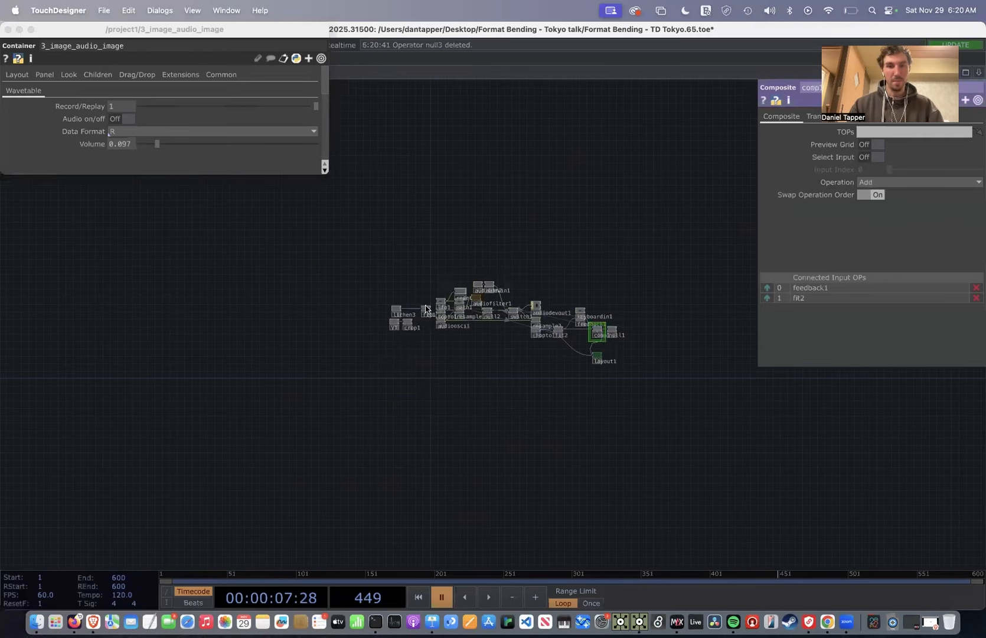
scroll(427, 308, "up", 5)
key("ctrl+v")
left_click_drag(458, 315, 458, 355)
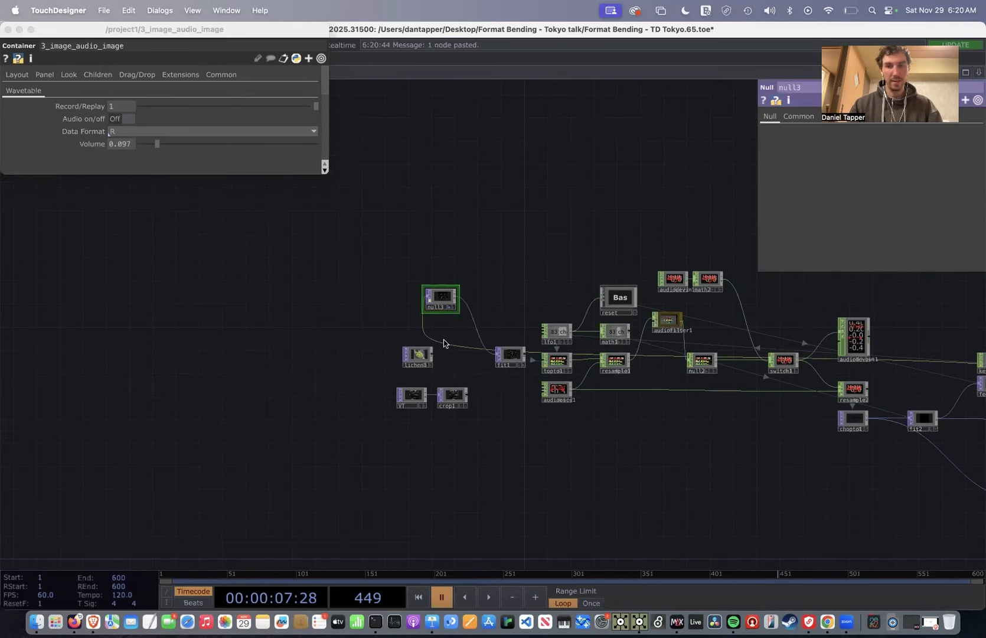
Disconnect the incoming wire of the pasted Null and move it closer to lichen3
right_click(445, 343)
left_click(463, 372)
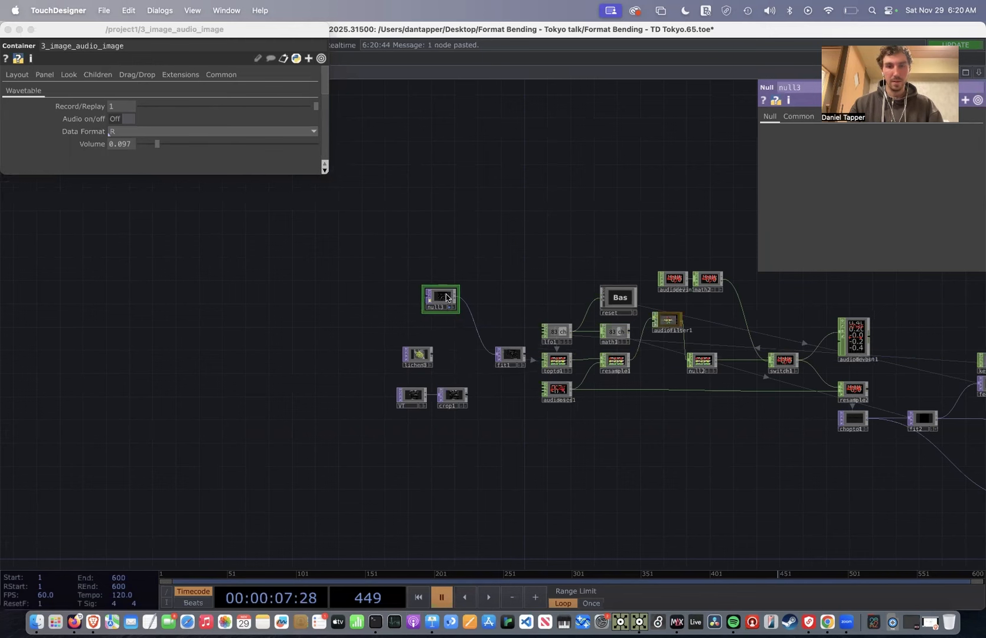
left_click_drag(446, 297, 429, 318)
Resume the timeline, set the container's Record/Replay to 0 and turn its audio on
scroll(473, 342, "up", 3)
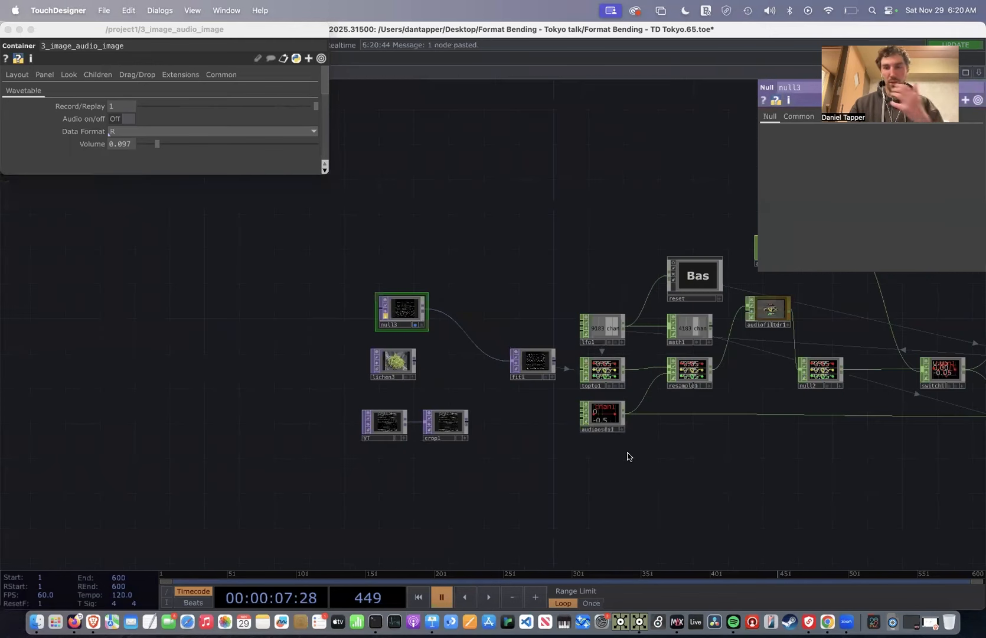
left_click_drag(746, 469, 306, 468)
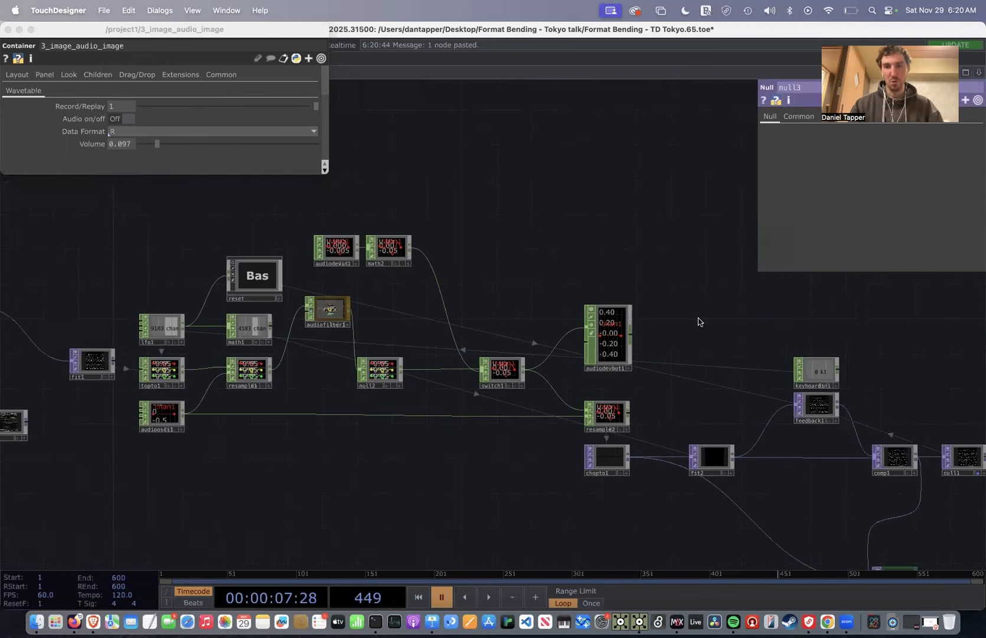
key("space")
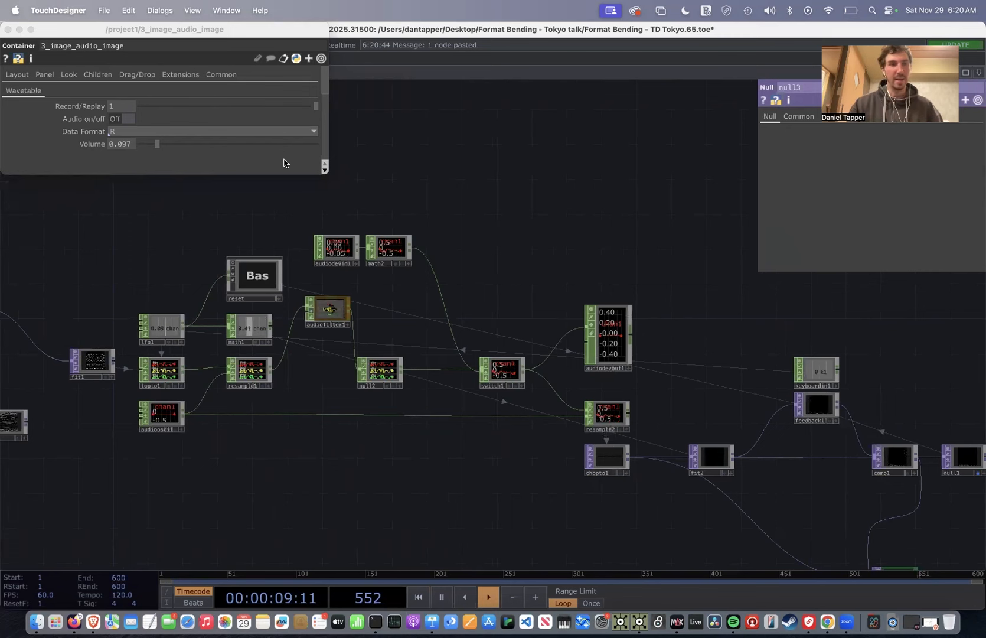
left_click(128, 118)
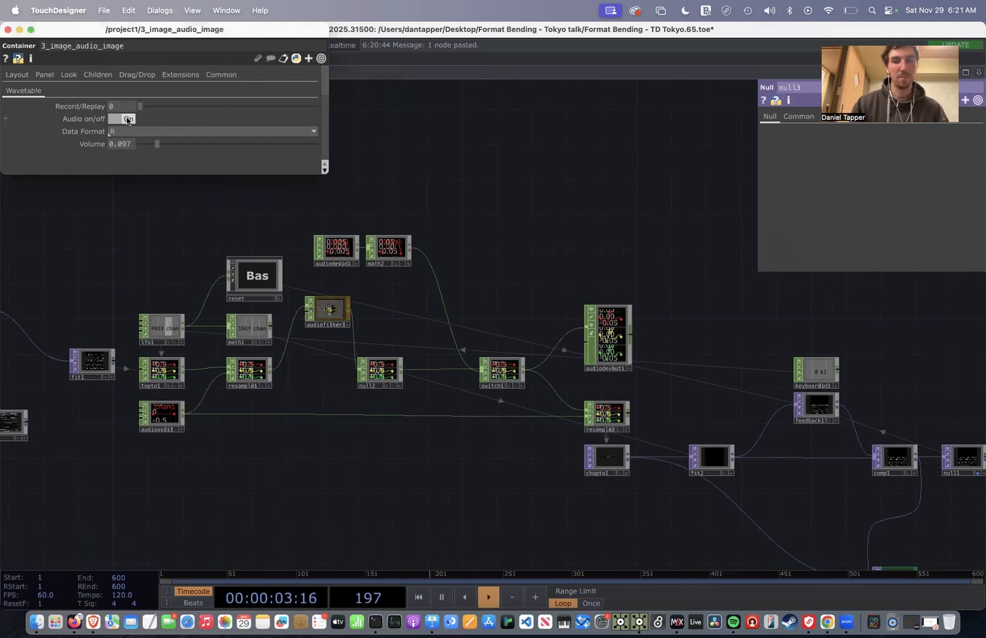
Insert a Blur TOP between null3 and fit1 and set its Filter Size to 24
left_click_drag(277, 229, 493, 219)
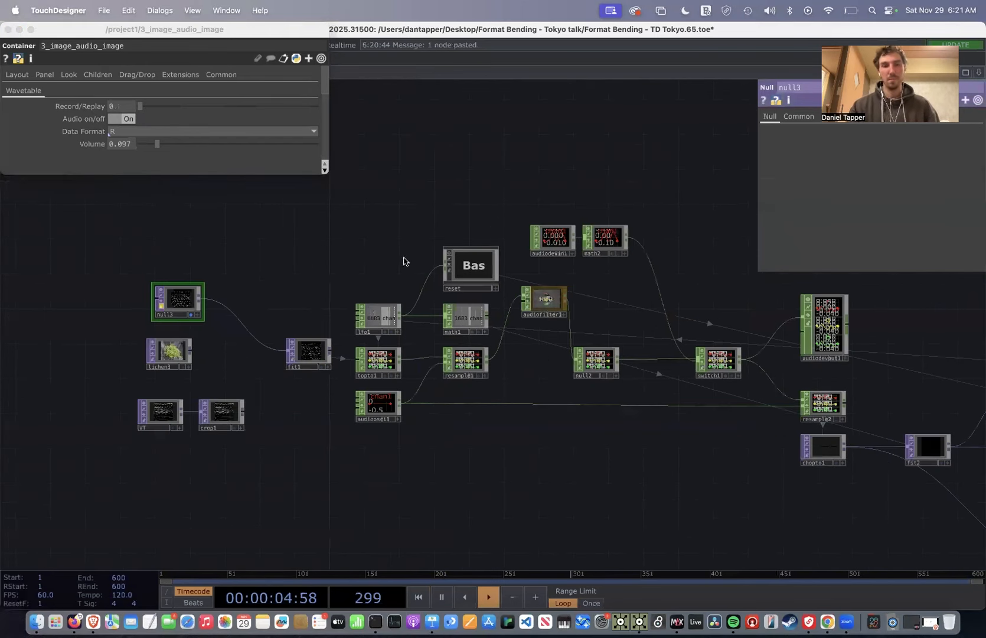
left_click_drag(251, 300, 230, 288)
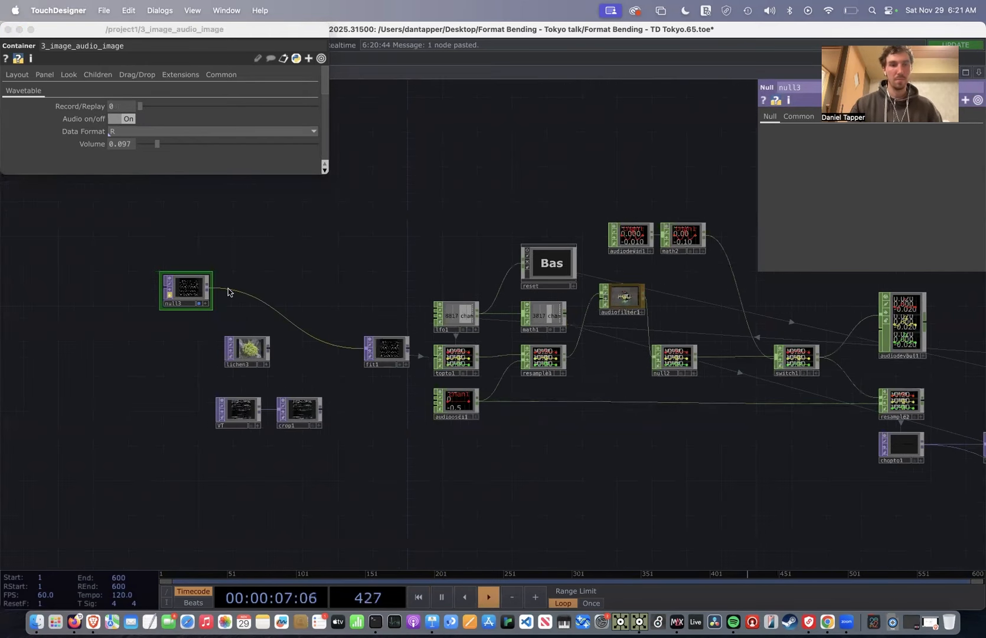
right_click(230, 287)
left_click(247, 284)
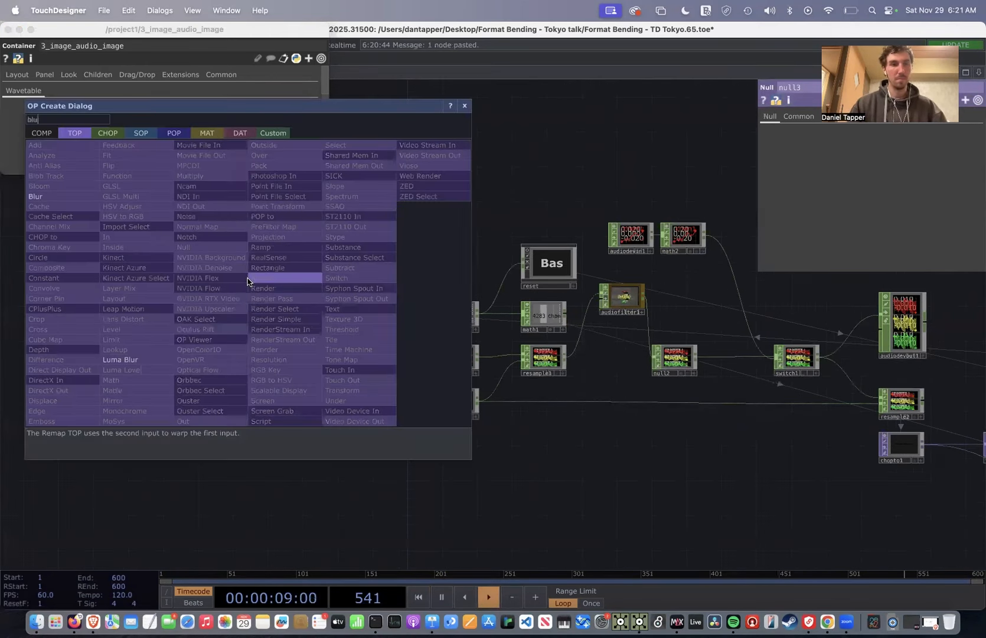
left_click(59, 196)
left_click(280, 298)
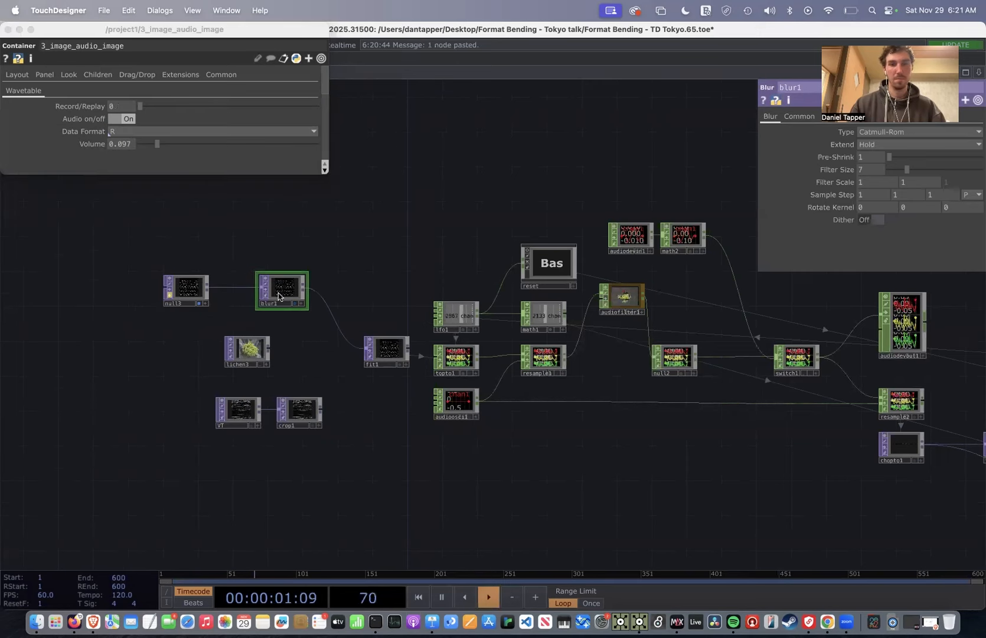
key("p")
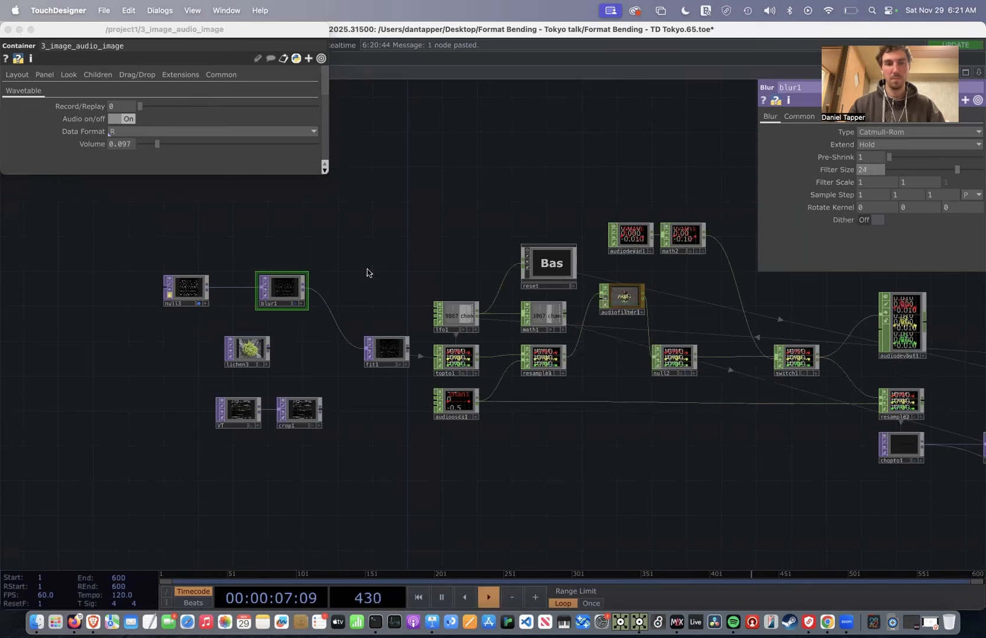
left_click_drag(286, 288, 278, 288)
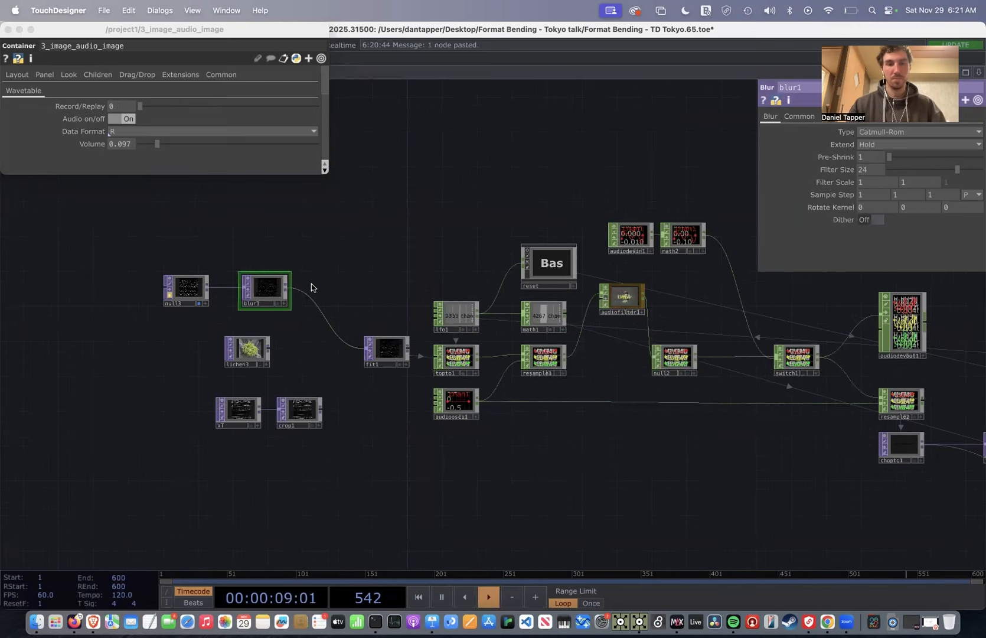
Insert a Level TOP between blur1 and fit1 and set its Brightness 1 to 1.89
key("Tab")
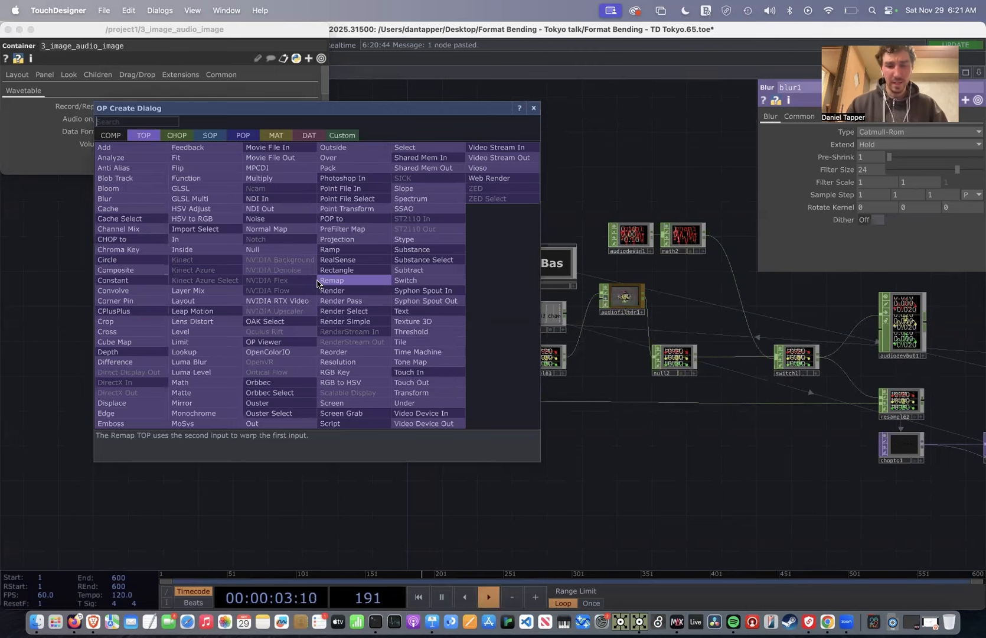
type("lev")
key("Return")
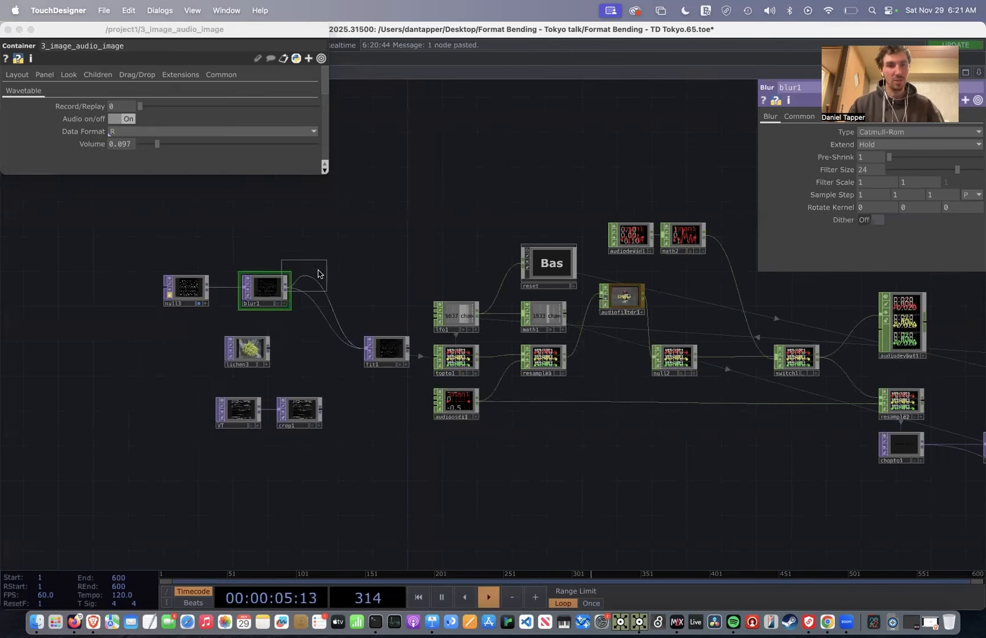
left_click(324, 294)
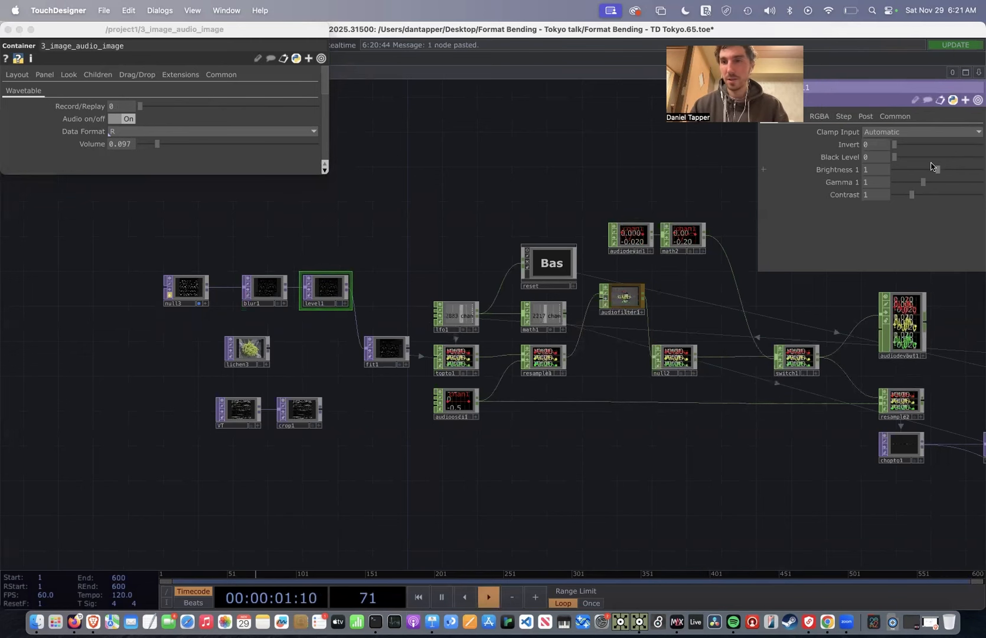
left_click_drag(959, 169, 977, 170)
Move null3, blur1 and level1 away from fit1 to make room for another operator
left_click_drag(188, 290, 73, 290)
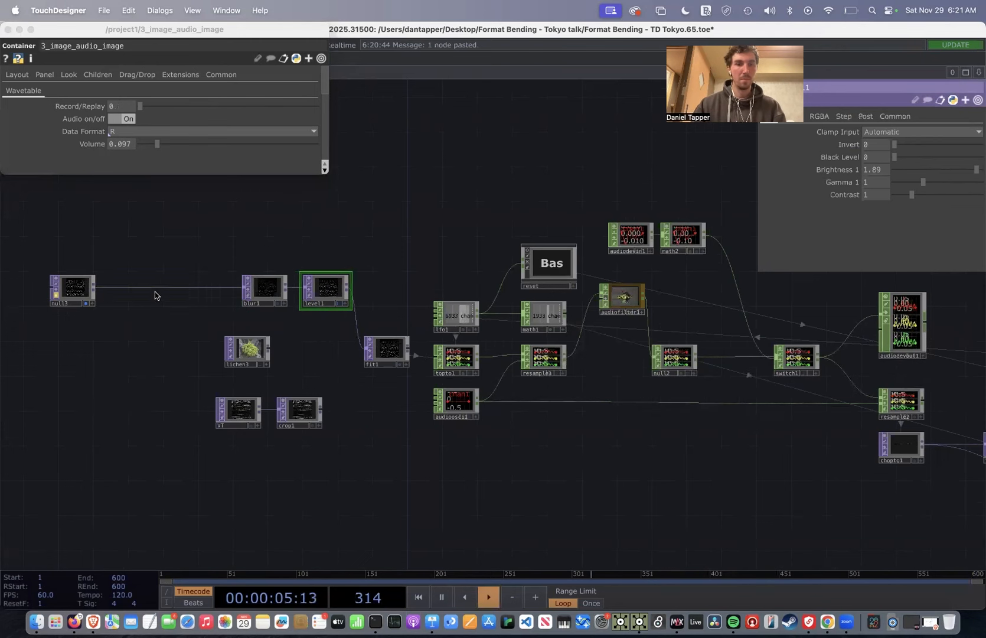
left_click_drag(264, 290, 186, 290)
left_click_drag(326, 288, 265, 288)
Insert a Crop TOP between level1 and fit1 and set its Crop Left to 0.479
right_click(311, 299)
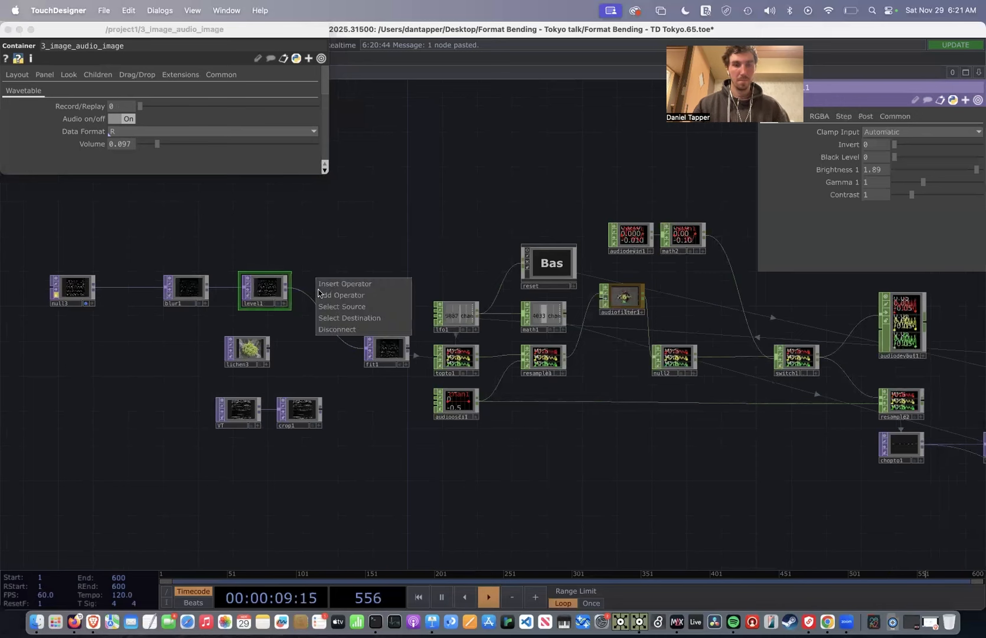
left_click(329, 281)
type("cro")
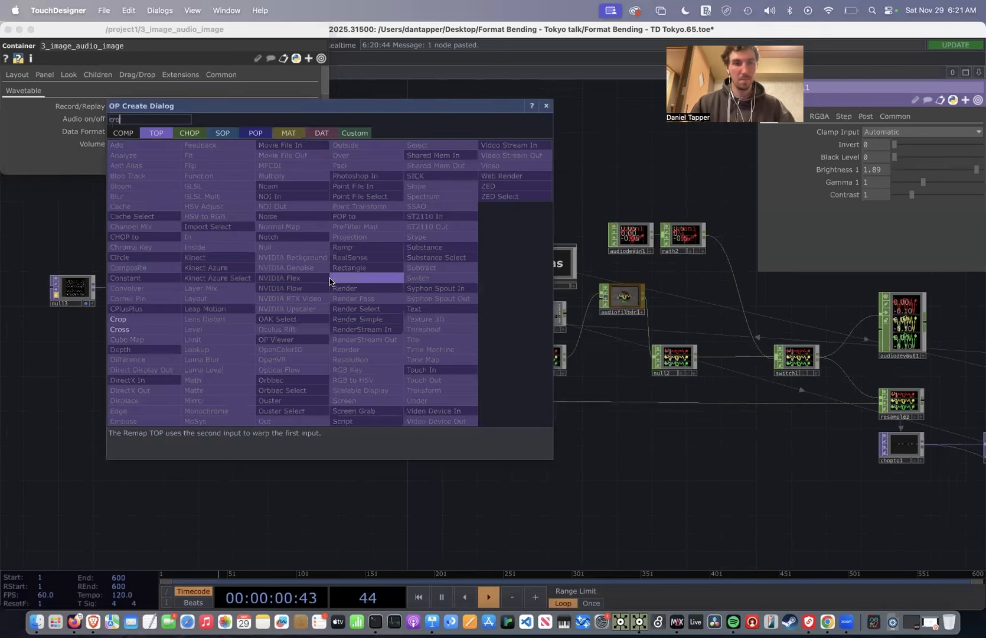
left_click(121, 321)
left_click(334, 288)
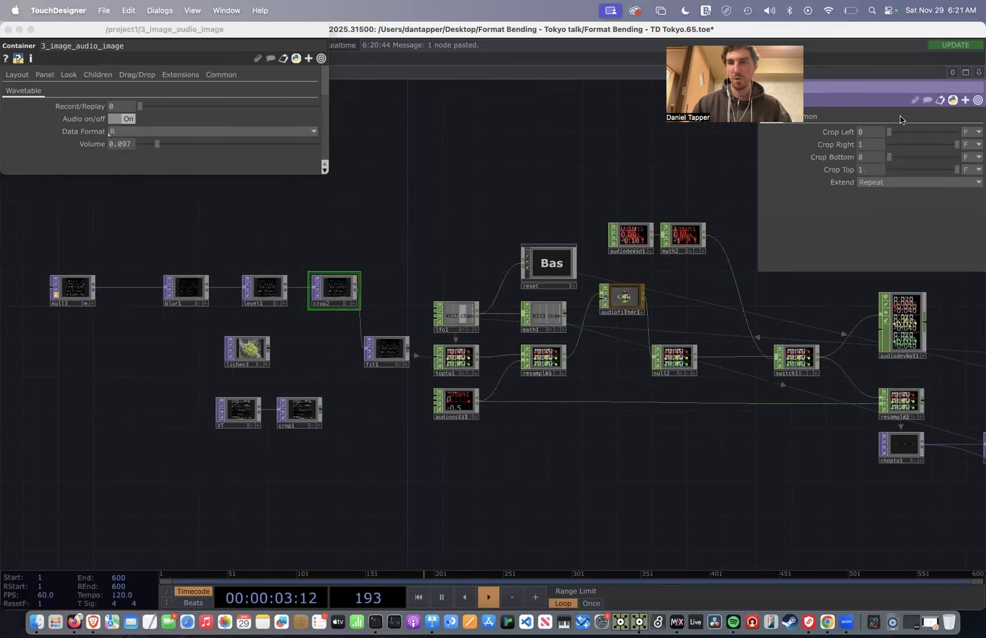
left_click_drag(942, 161, 922, 134)
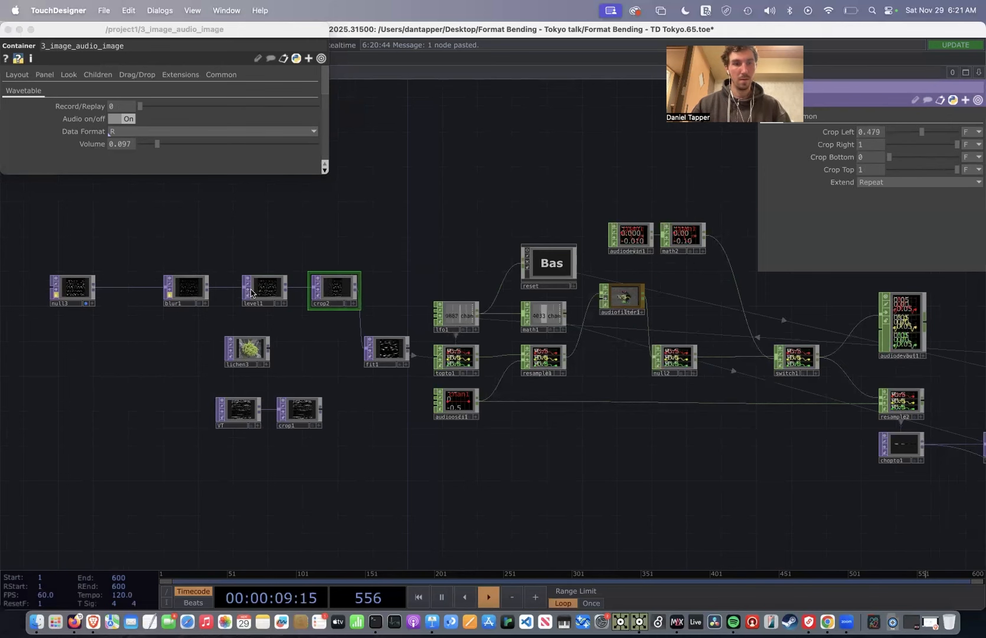
Unlock blur1 and display its parameters
left_click(173, 301)
left_click(169, 294)
left_click(185, 314)
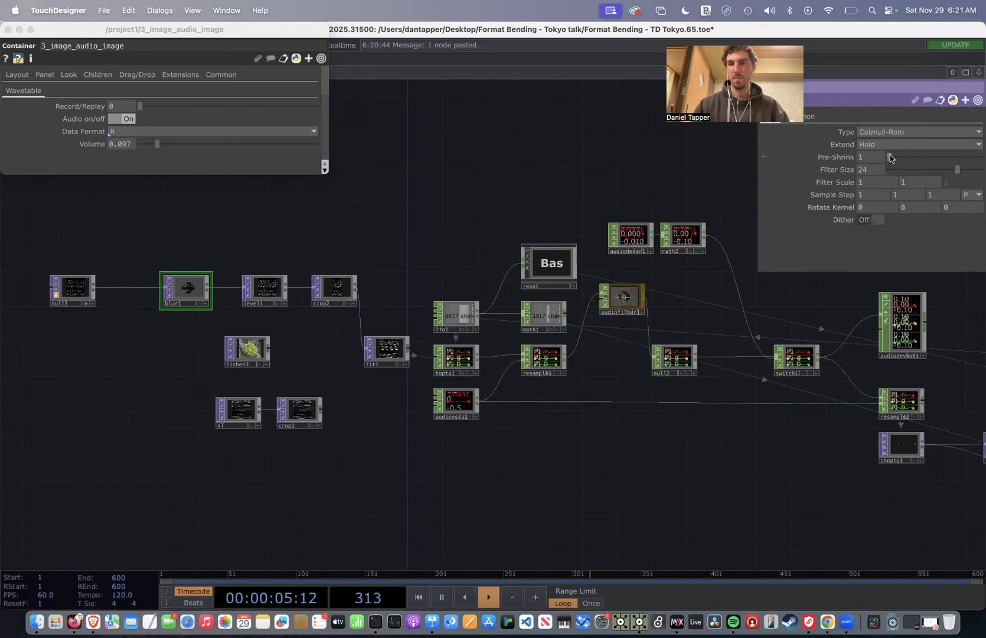
Set crop2's Crop Left to 0, Crop Right to 0.992 and Crop Bottom to 0, and pause the timeline
left_click(354, 284)
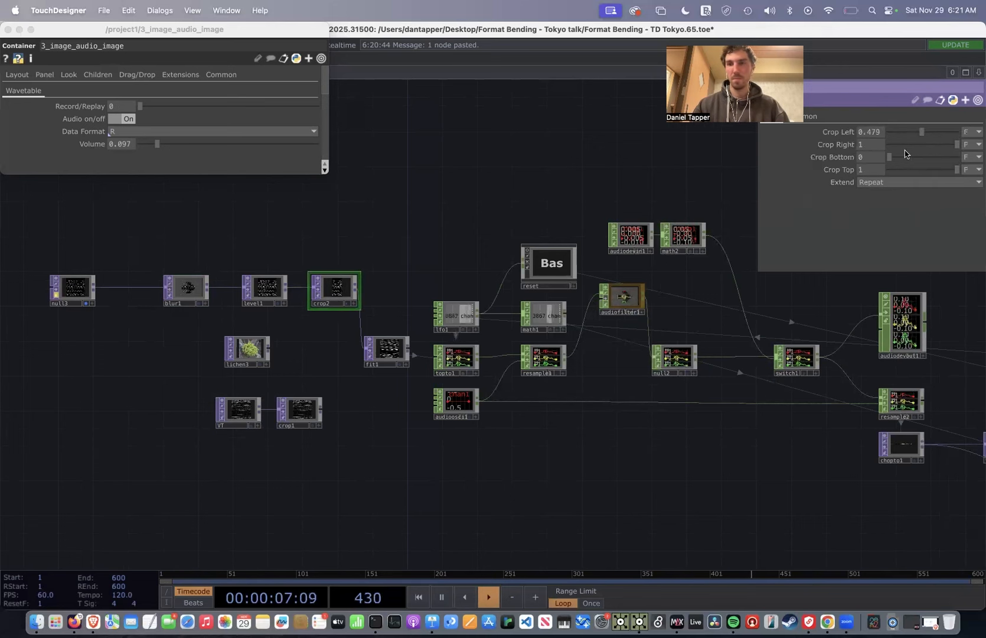
left_click_drag(922, 131, 888, 138)
mouse_move(954, 143)
left_mouse_down()
mouse_move(890, 145)
mouse_move(972, 145)
left_mouse_up()
left_click_drag(904, 162, 880, 164)
key("space")
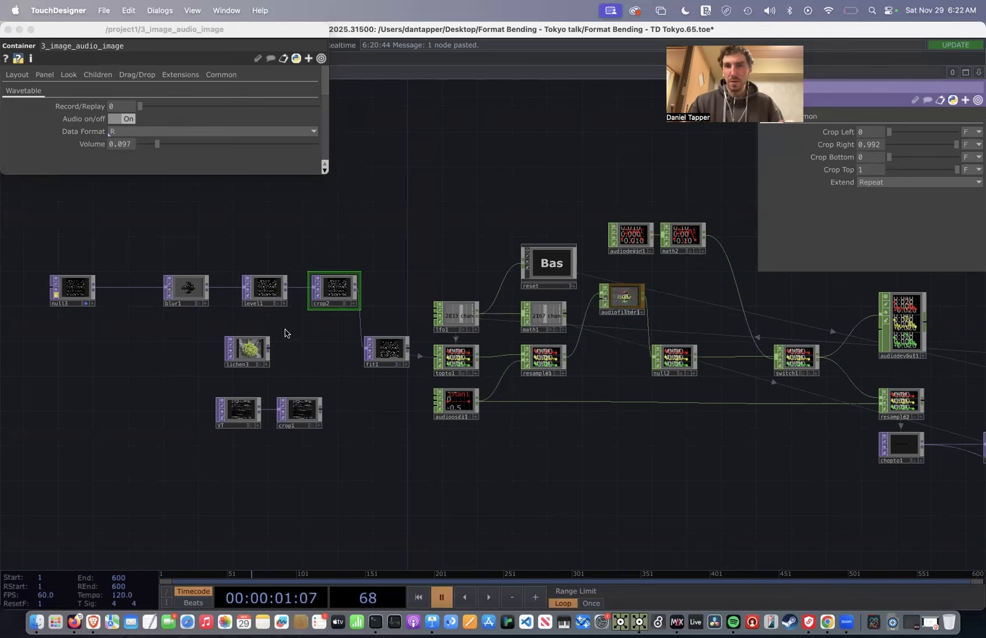
scroll(285, 334, "up", 3)
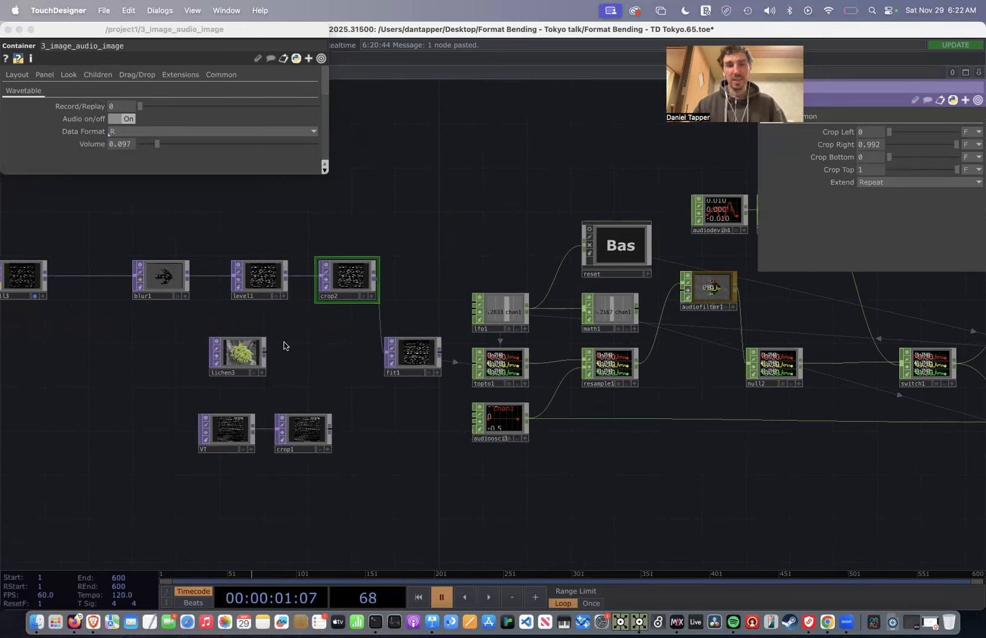
Connect crop1's output to fit1, resume timeline playback and set crop1's Crop Left to 0.008
left_click_drag(331, 432, 383, 326)
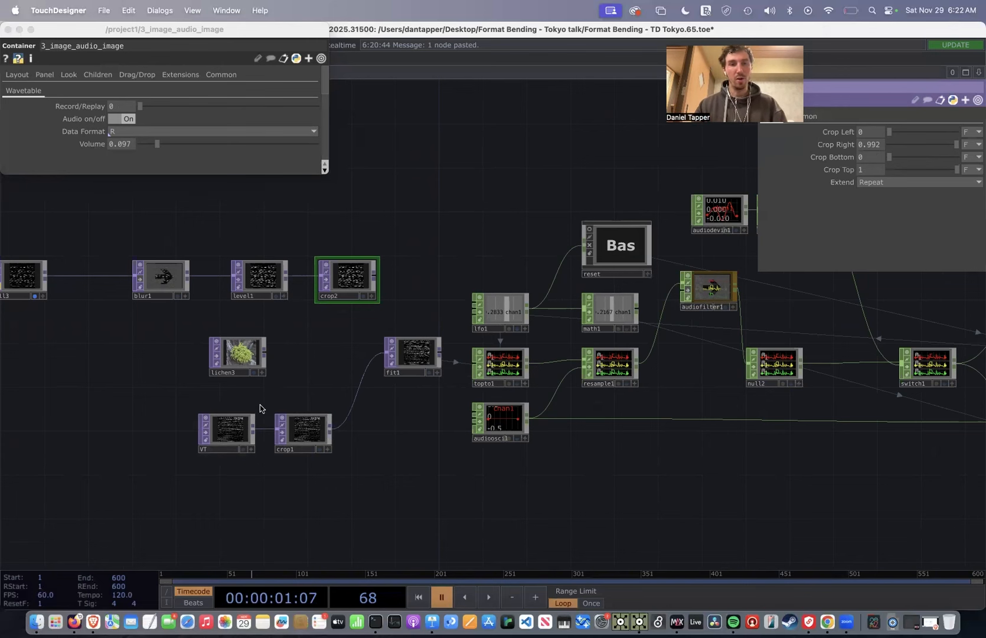
left_click_drag(245, 358, 234, 358)
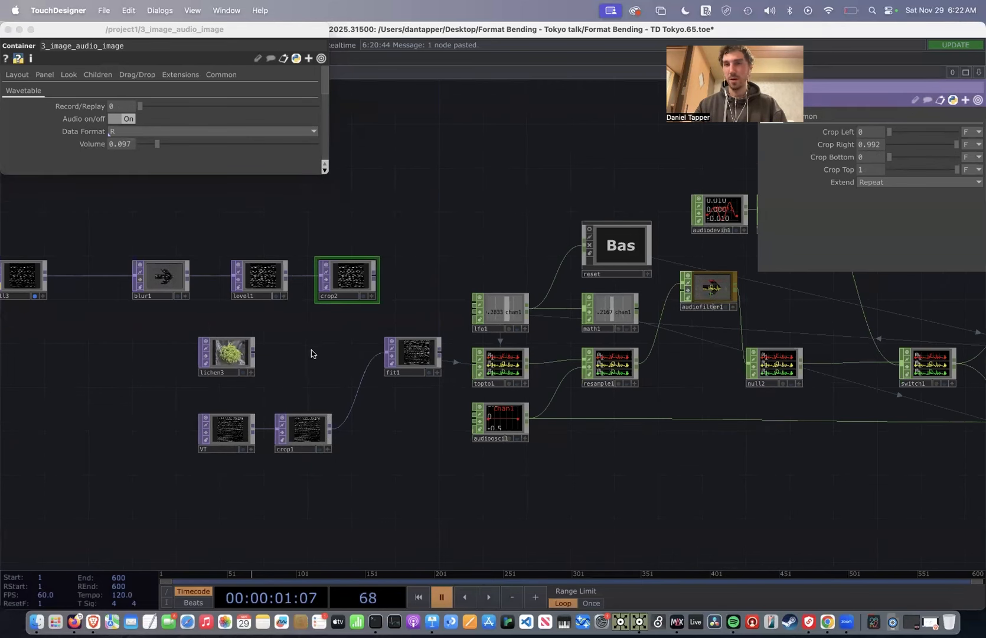
key("space")
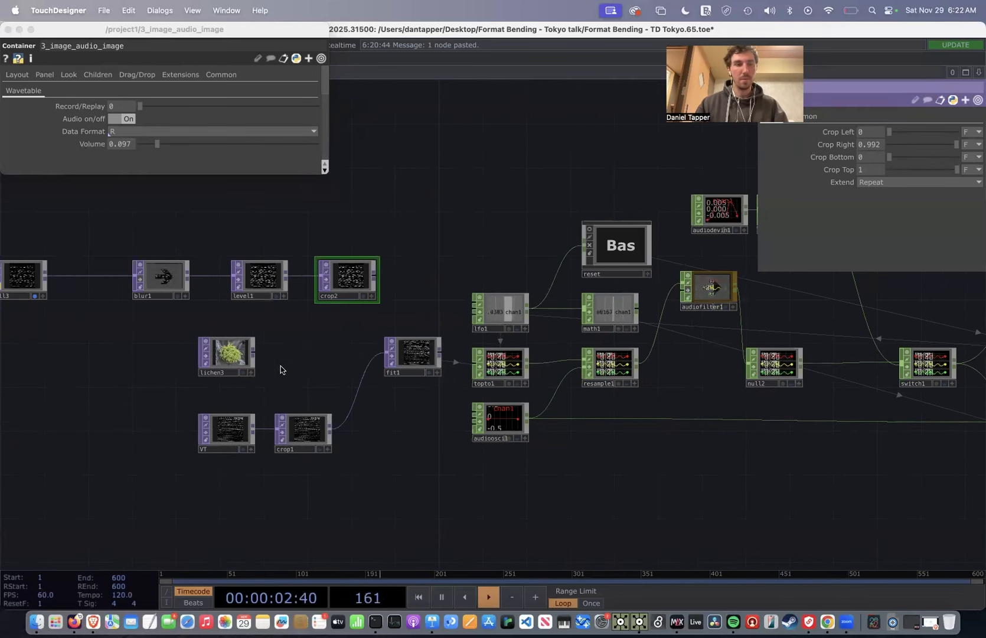
left_click(311, 437)
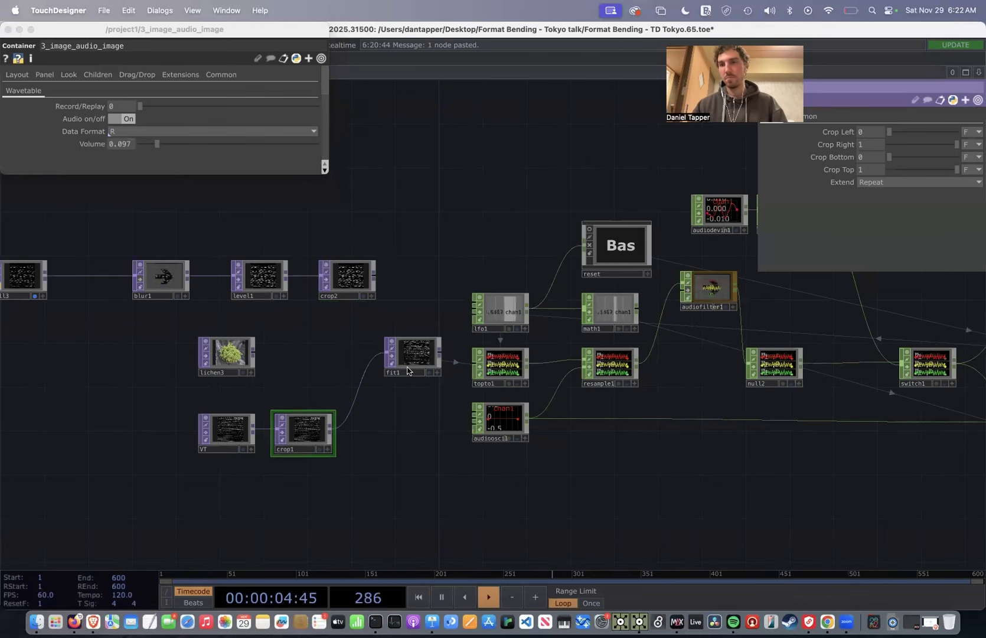
left_click_drag(890, 132, 890, 156)
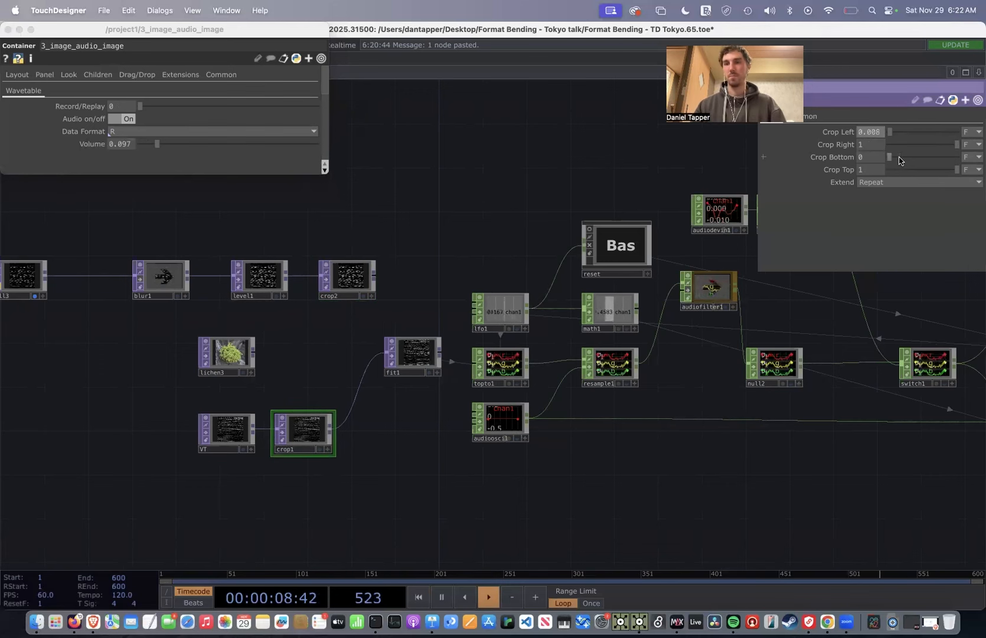
Move VT away from crop1 and insert a Flip TOP between them
left_click_drag(215, 447, 61, 458)
right_click(193, 437)
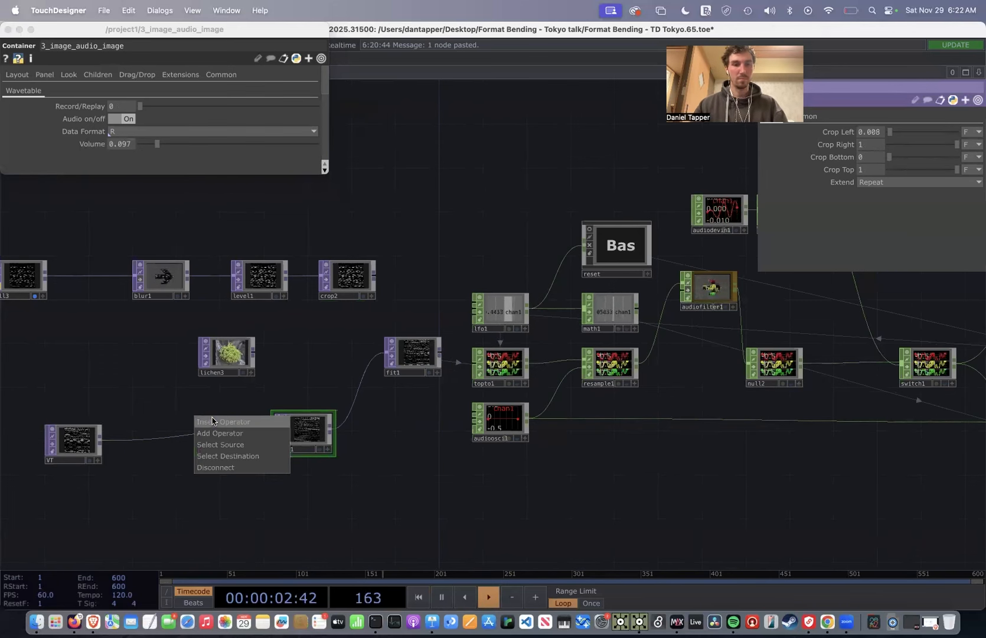
left_click(213, 421)
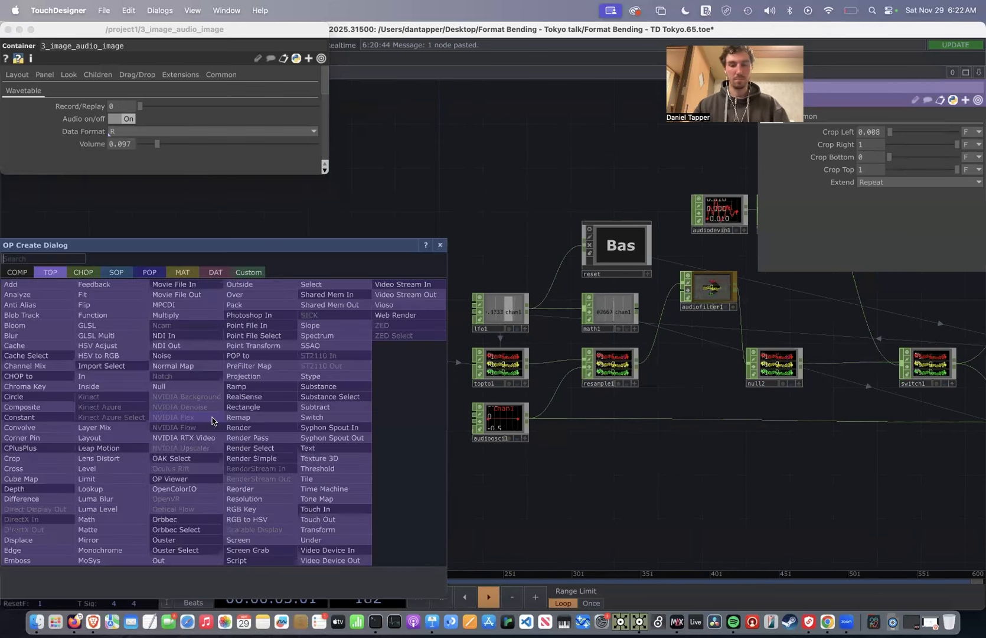
left_click(86, 306)
left_click(183, 438)
Try Flip X, Flip Y and the Flop options Top Left, Right Front Up and Back Up Left on flip1
left_click(878, 133)
left_click(876, 144)
left_click(876, 132)
left_click(877, 144)
left_click(877, 170)
left_click(877, 201)
left_click(876, 170)
left_click(876, 226)
left_click(878, 171)
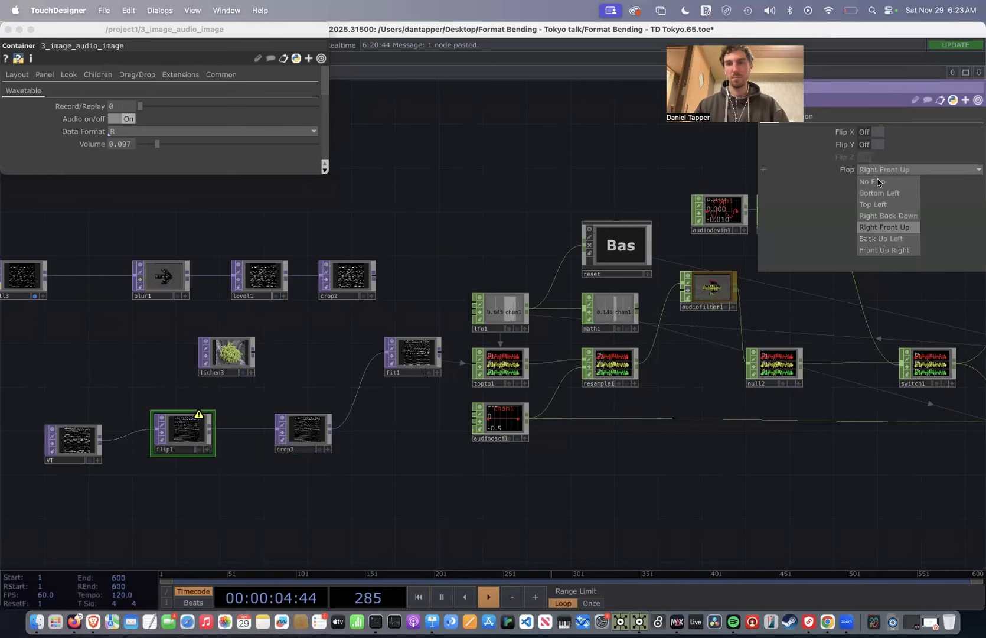
left_click(877, 240)
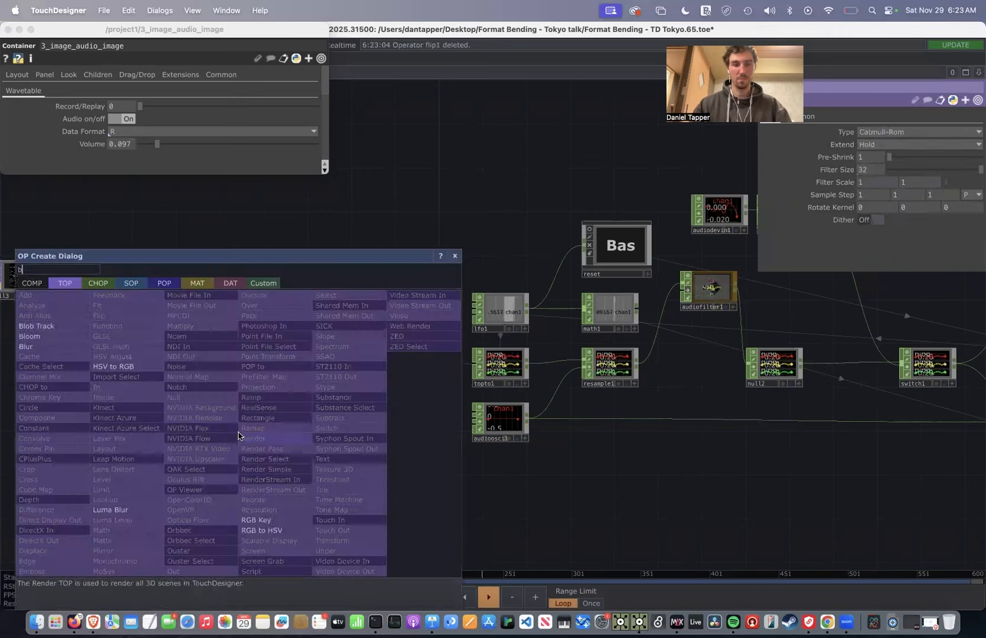
Insert a Level TOP between blur2 and crop1 and set its Brightness 1 to 4
key("BackSpace")
type("le")
left_click(124, 481)
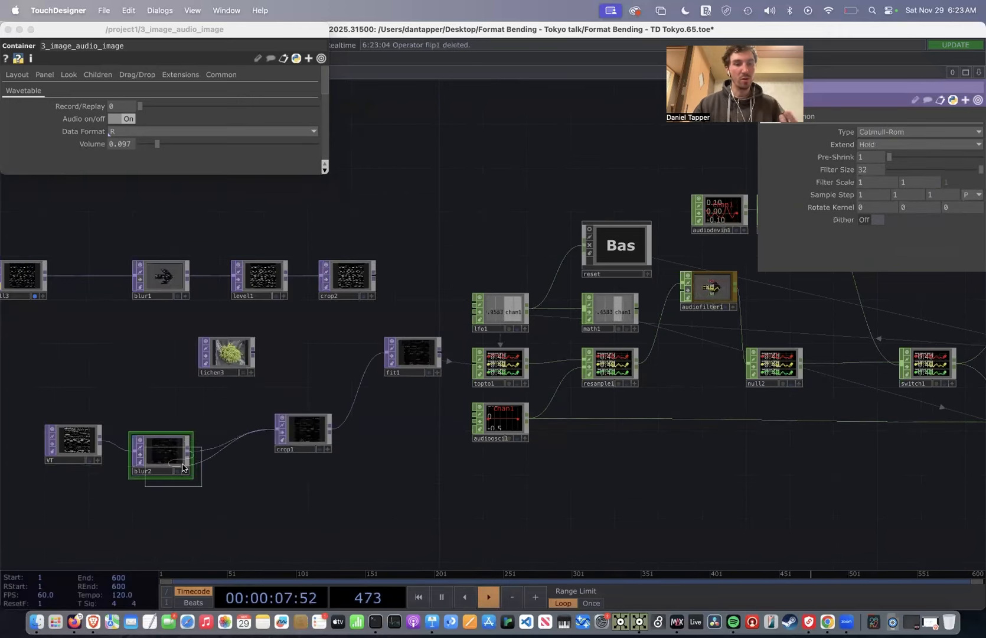
left_click(182, 468)
left_click_drag(940, 170, 979, 169)
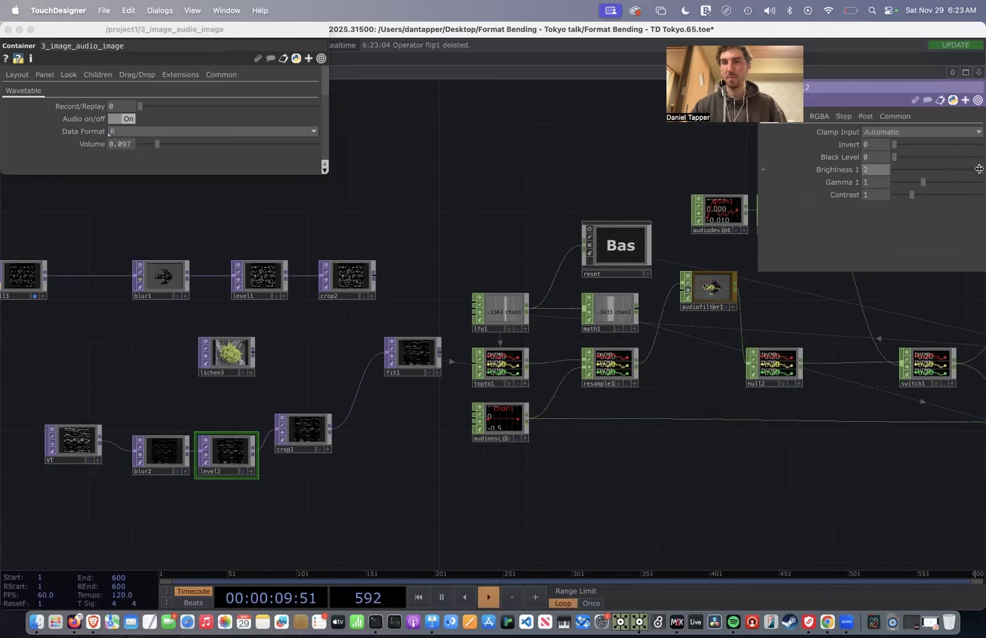
left_click(873, 170)
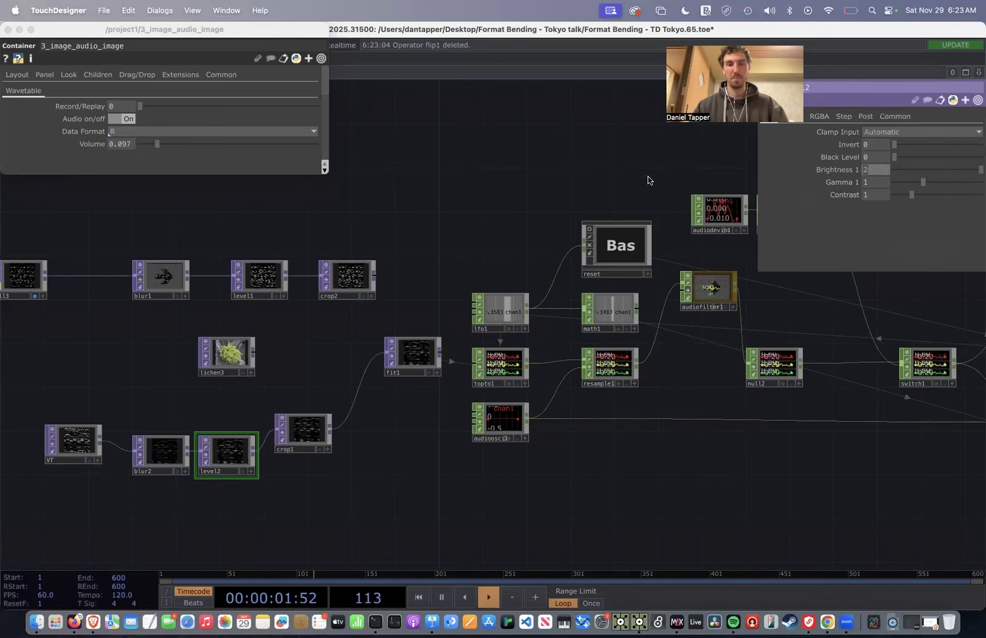
type("4")
key("Return")
Set blur2's Pre-Shrink to 3
left_click(165, 454)
left_click_drag(892, 158, 917, 163)
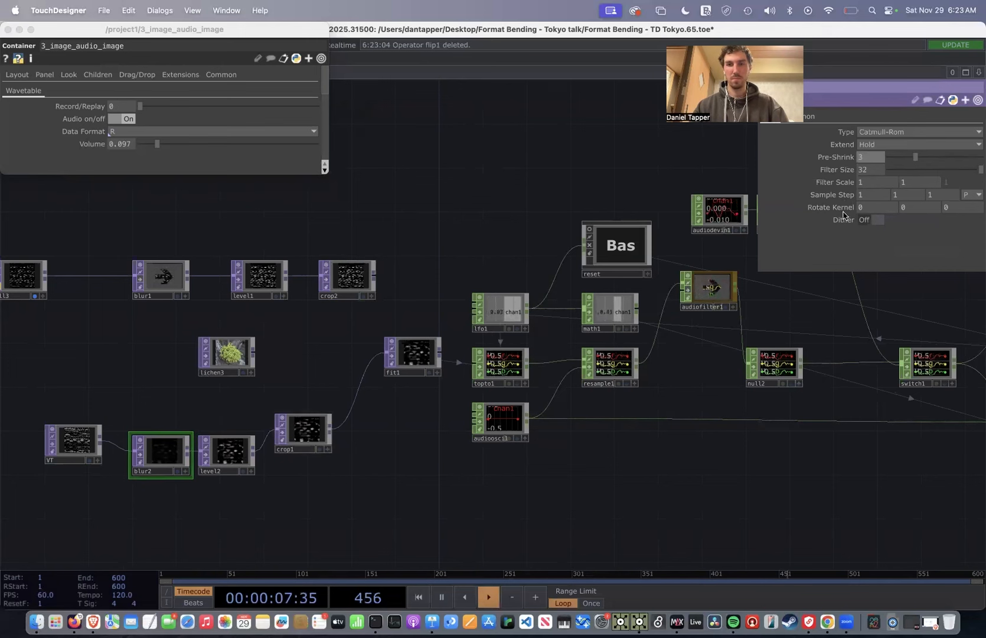
left_click(927, 170)
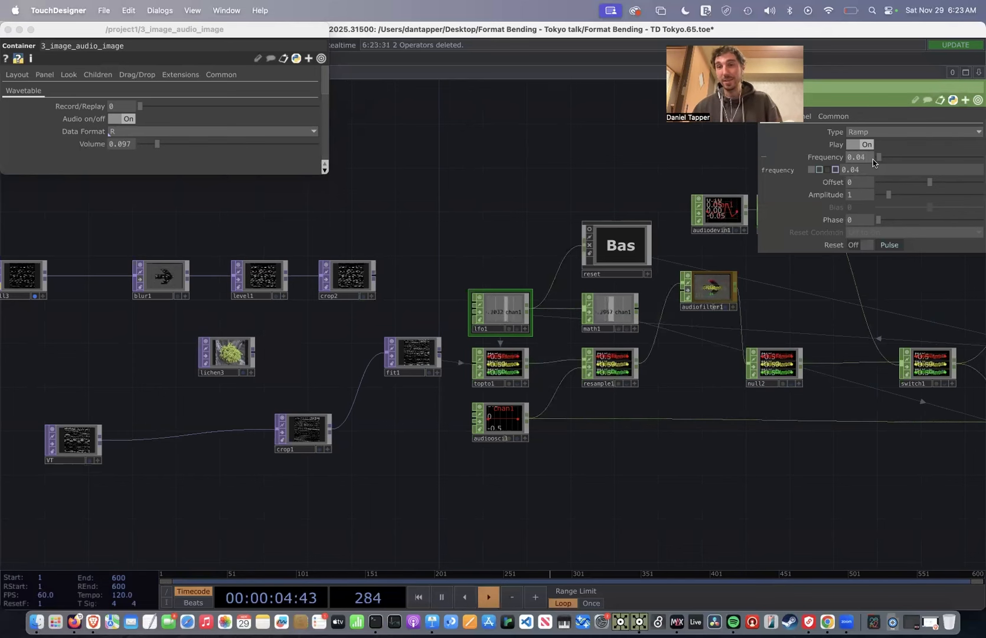
Try lfo1's Frequency at 0.27, and set it to 0.01
mouse_move(873, 158)
left_mouse_down()
mouse_move(925, 154)
mouse_move(883, 158)
left_mouse_up()
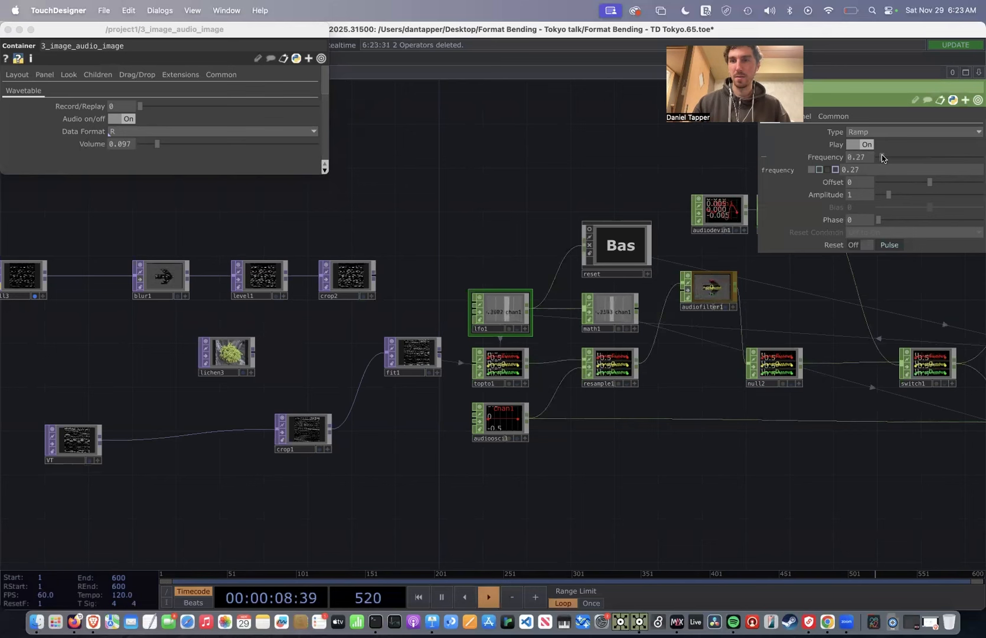
left_click(869, 159)
type("0.01")
key("Return")
Change lfo1's waveform type to Sine and set its Frequency to 0.1
left_click(863, 131)
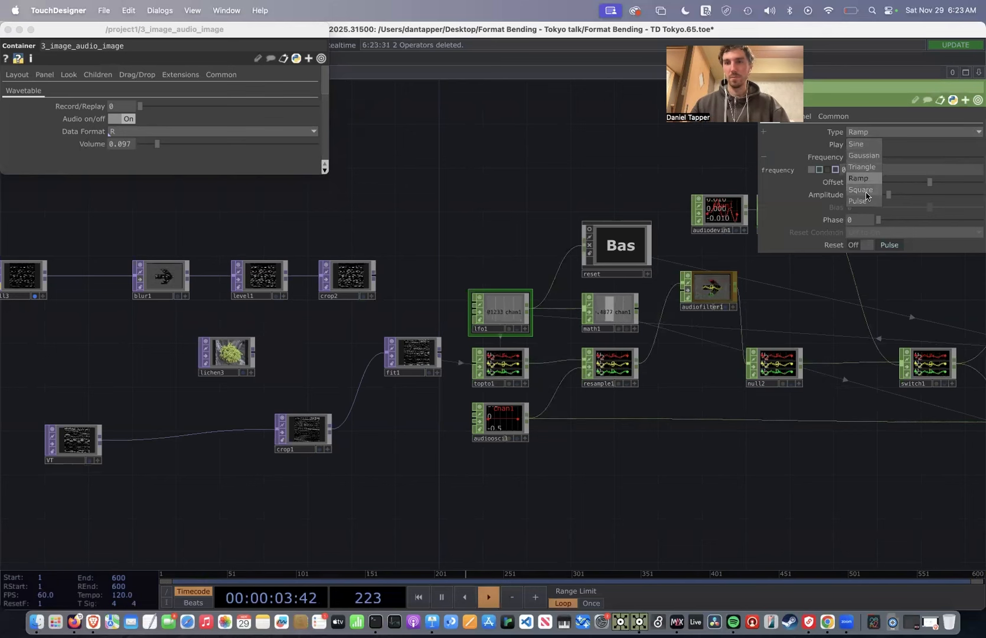
left_click(863, 146)
left_click(868, 159)
type("0.1")
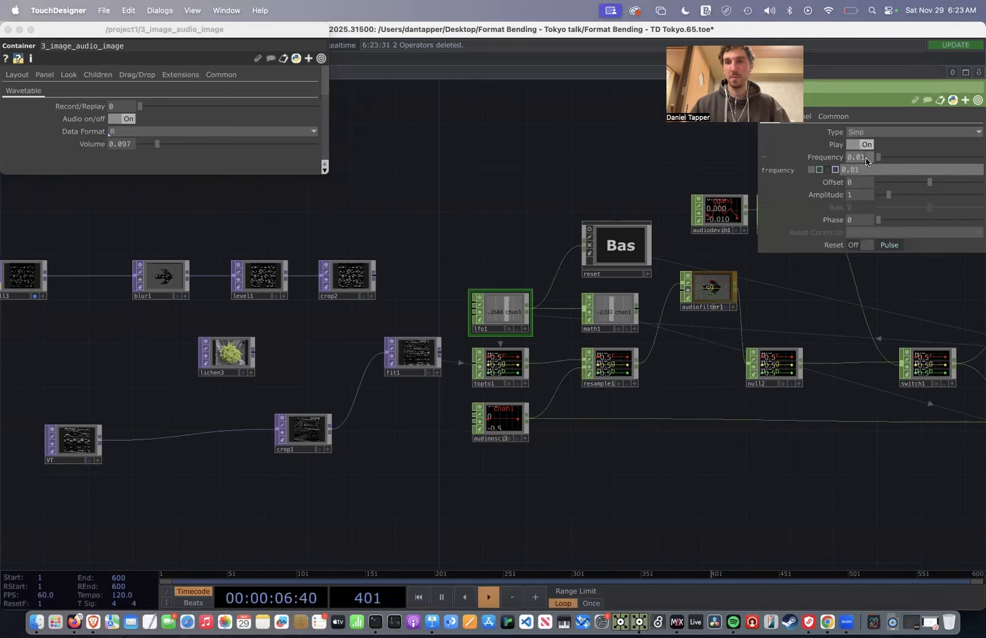
key("Return")
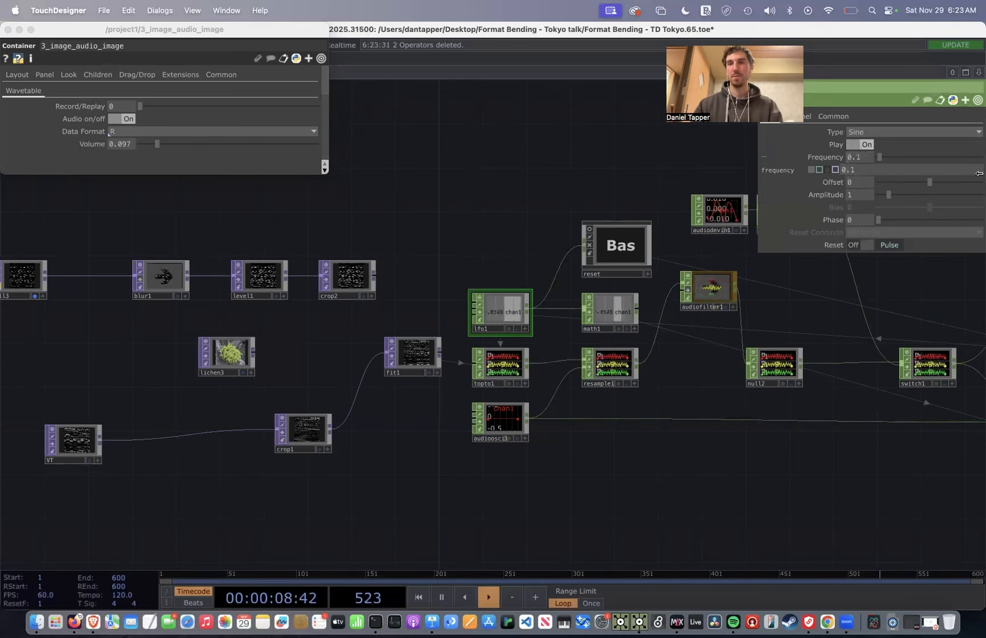
Set lfo1's Offset and Amplitude to 0.5 each and check its output in the network
left_click(868, 186)
type("0.5")
left_click(864, 198)
type("0.5")
key("Return")
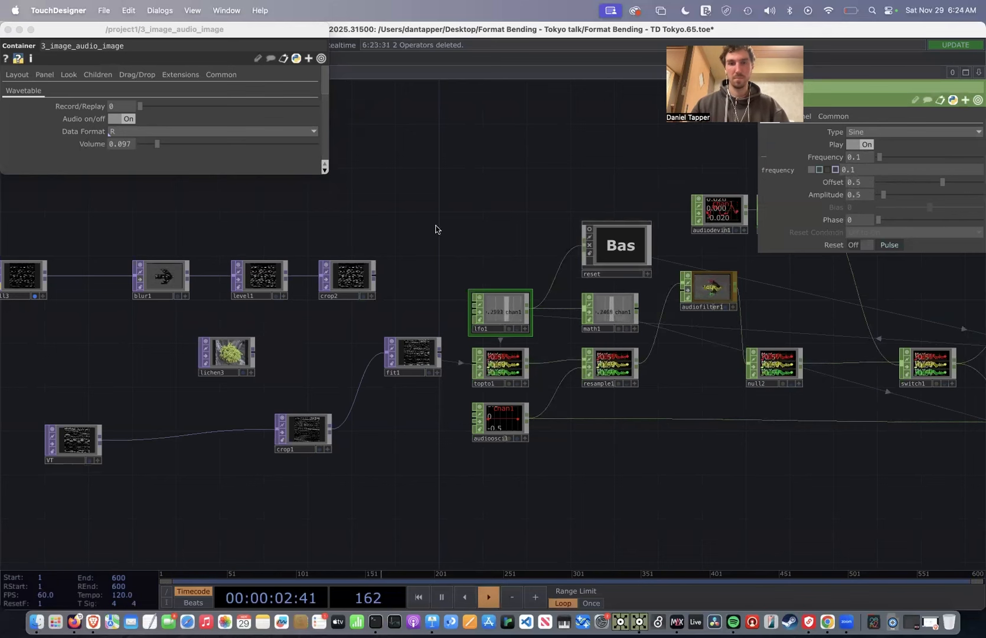
scroll(546, 289, "up", 5)
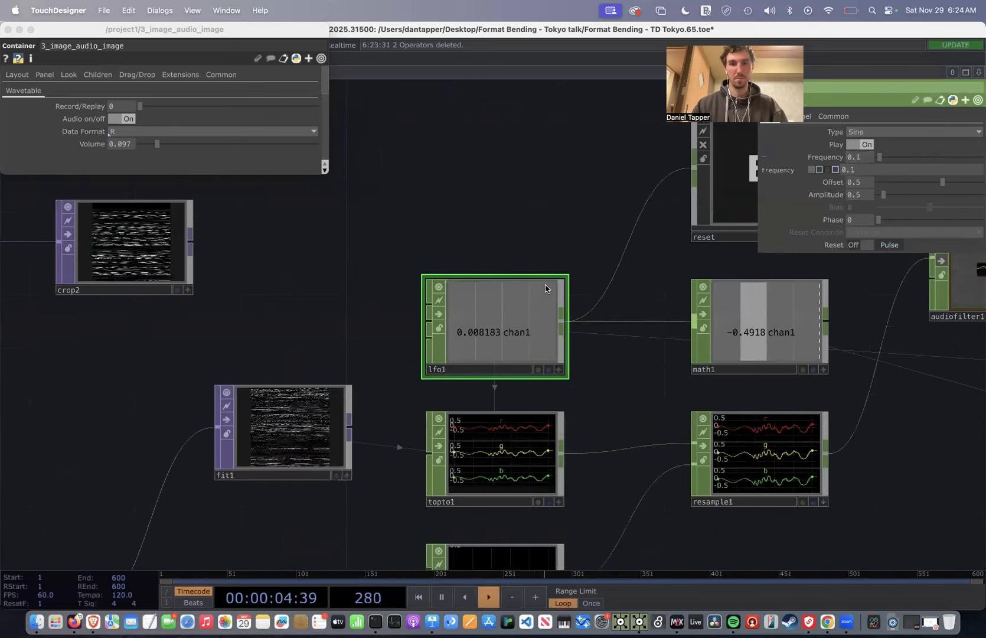
scroll(515, 224, "down", 1)
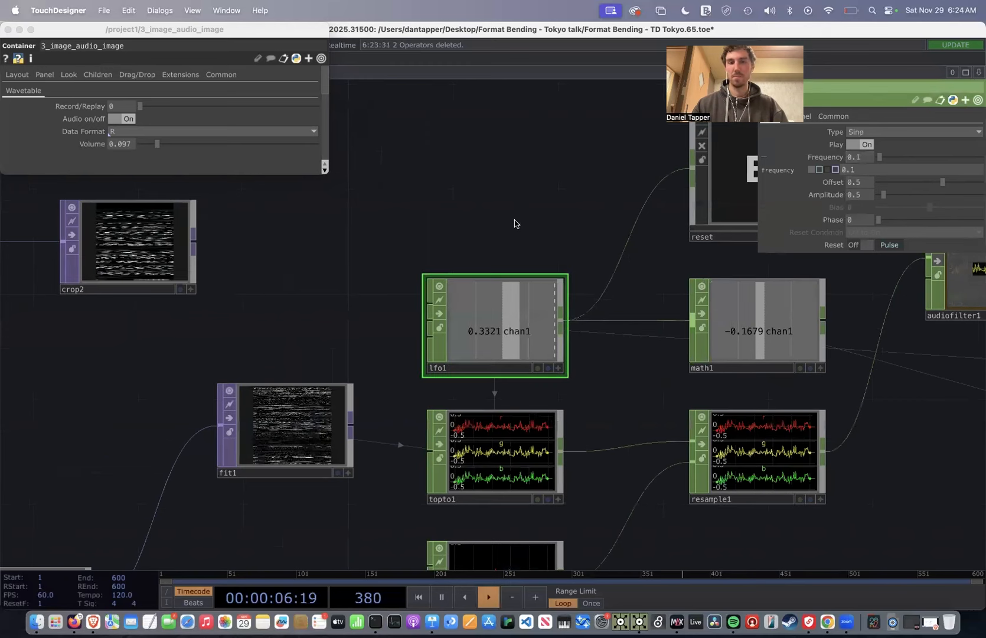
Try crop1's Crop Left at 0.613 and 0.555, and return it to 0
scroll(515, 223, "down", 10)
scroll(501, 230, "up", 4)
left_click(388, 319)
left_click_drag(895, 132, 932, 133)
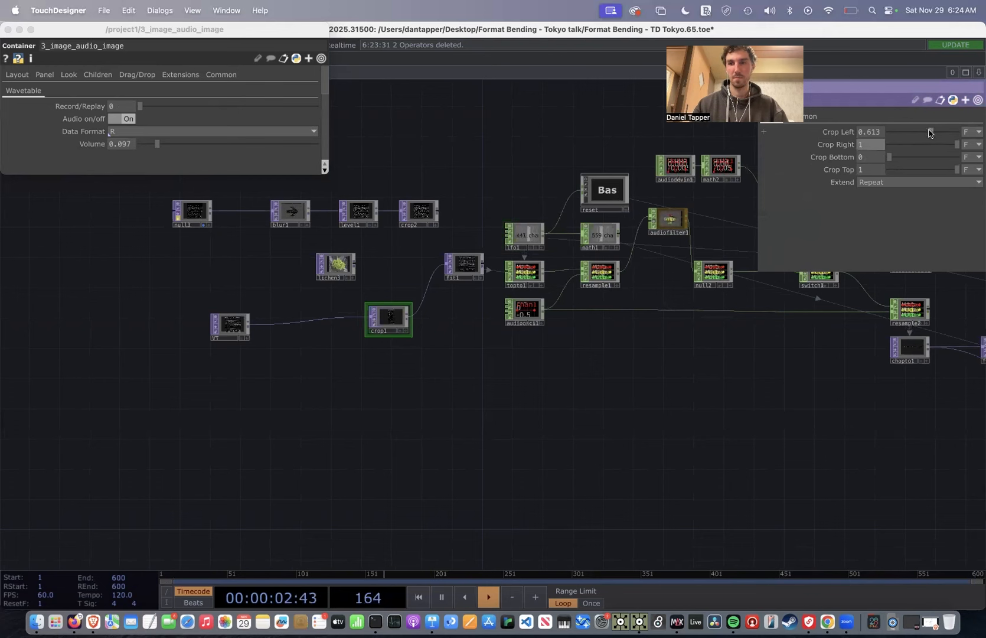
left_click_drag(929, 132, 926, 132)
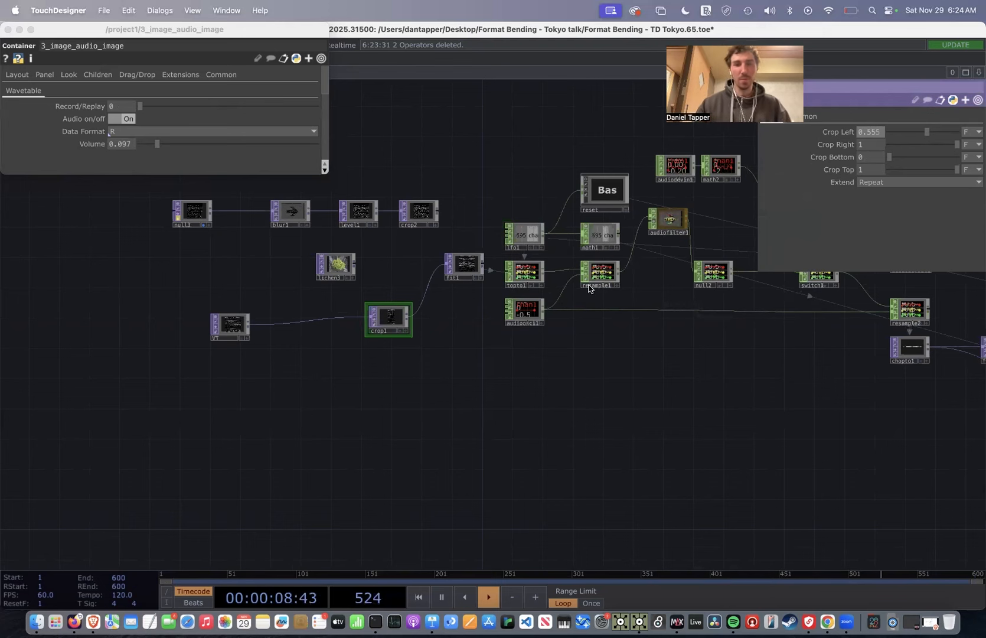
left_click_drag(926, 132, 810, 140)
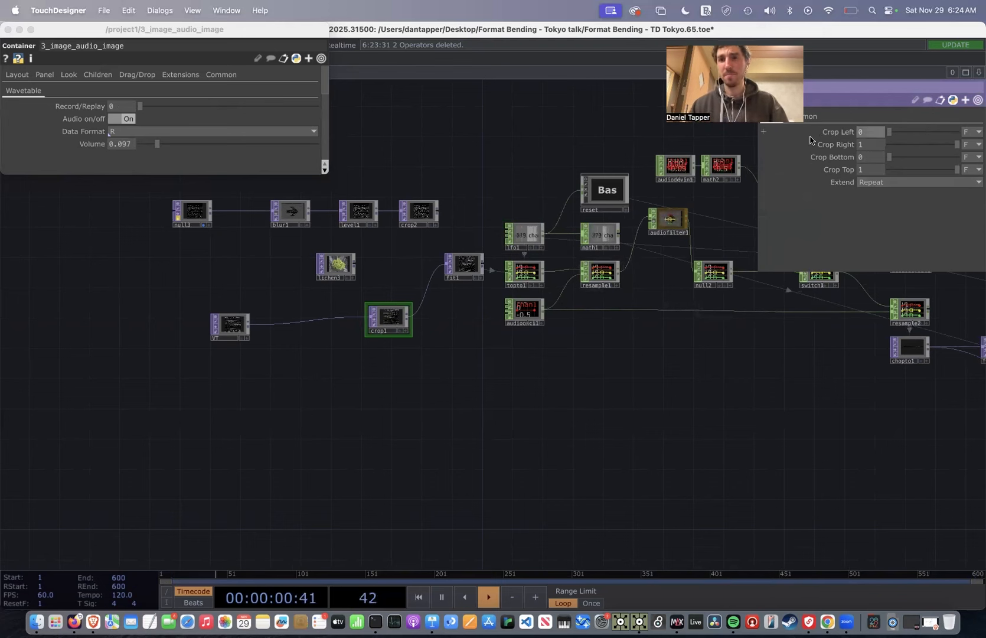
Pause the timeline and delete crop1 so that VT feeds fit1 directly
key("space")
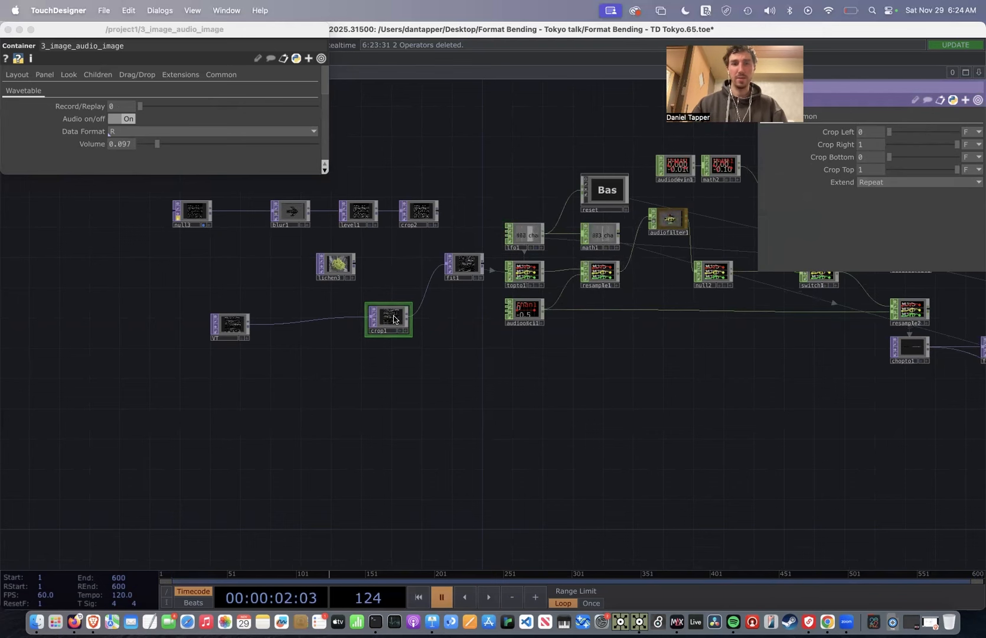
key("Delete")
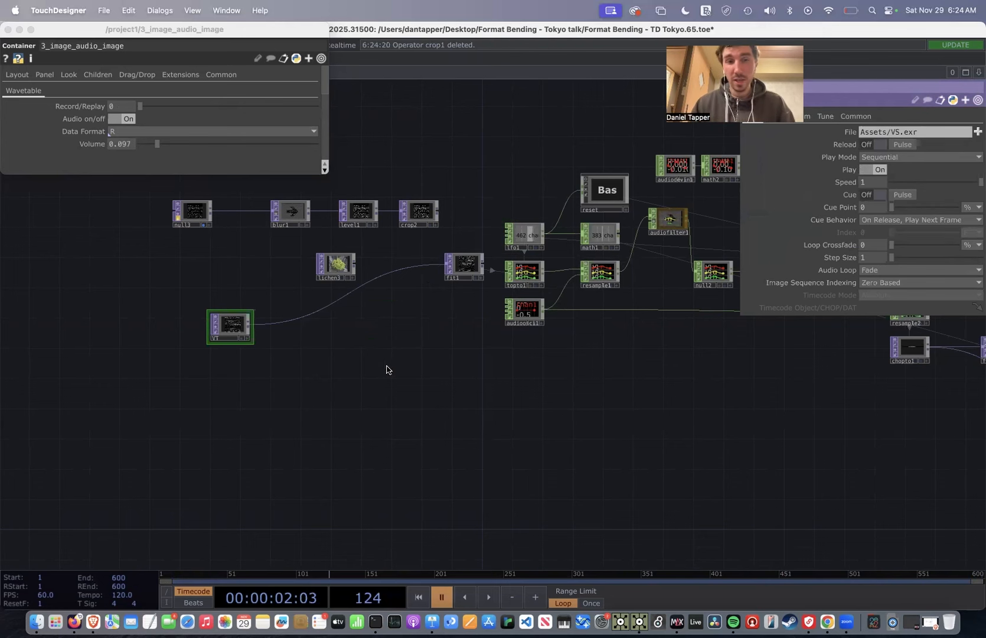
scroll(387, 370, "down", 3)
left_click_drag(306, 355, 143, 364)
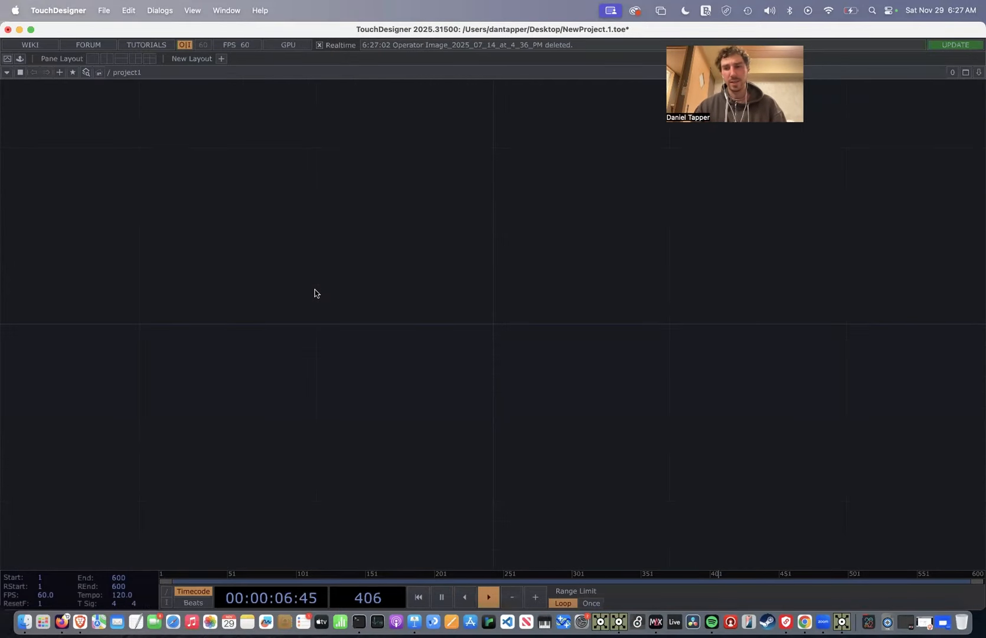
Import "Image 2025-07-14 at 4.36PM.JPG" from the Downloads folder into the empty project network
left_click(888, 622)
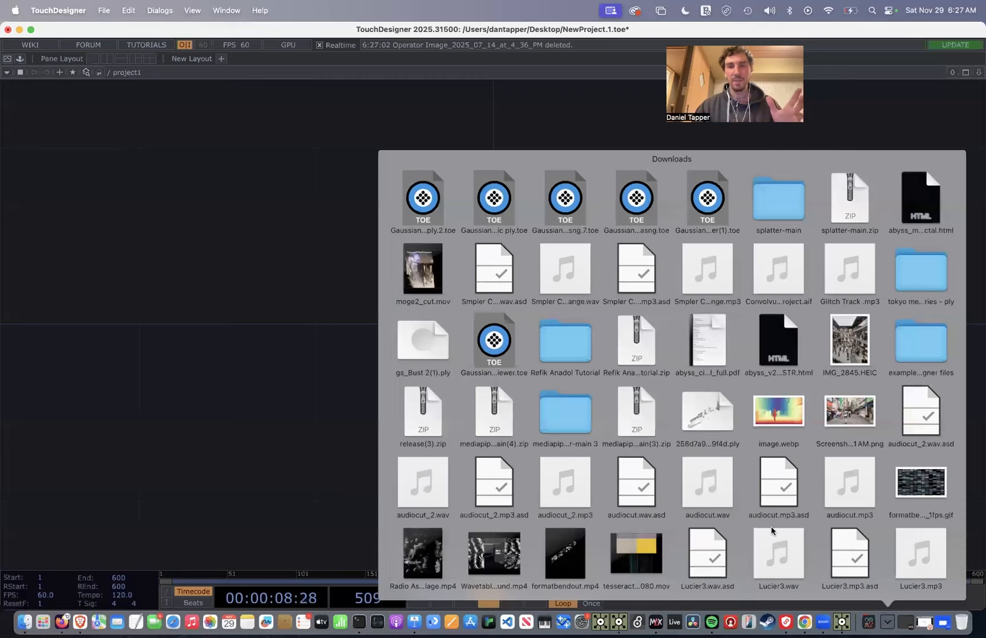
scroll(772, 530, "down", 3)
left_click_drag(776, 292, 260, 288)
Add a Fit TOP to the imported image's output and place it beside the image
left_click_drag(367, 284, 541, 273)
left_click(541, 274)
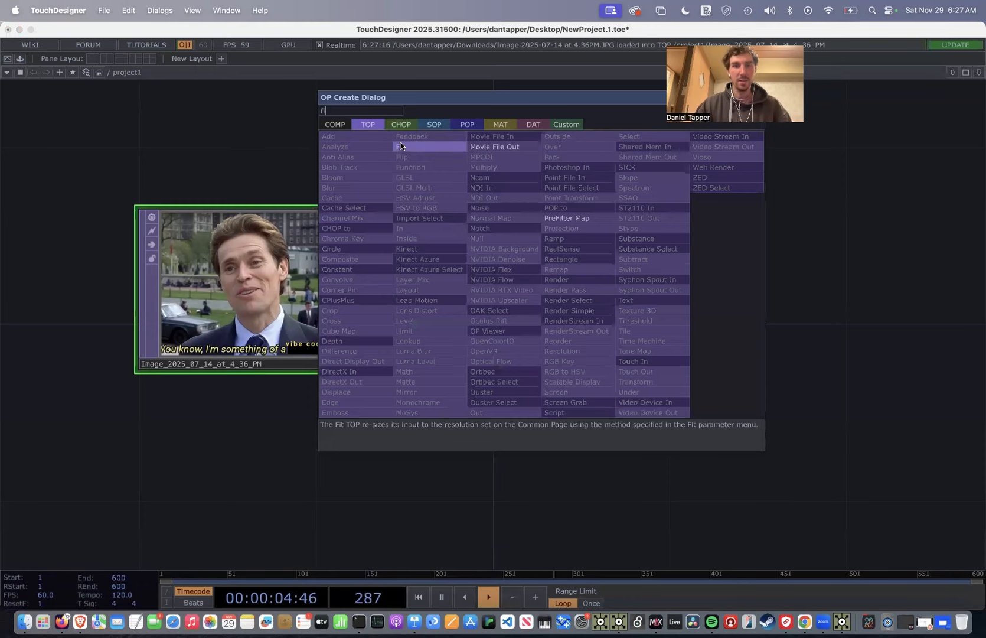
left_click(400, 145)
left_click(560, 287)
Display fit1's parameters, check its output resolution and set its Fit mode to Fit Outside
key("p")
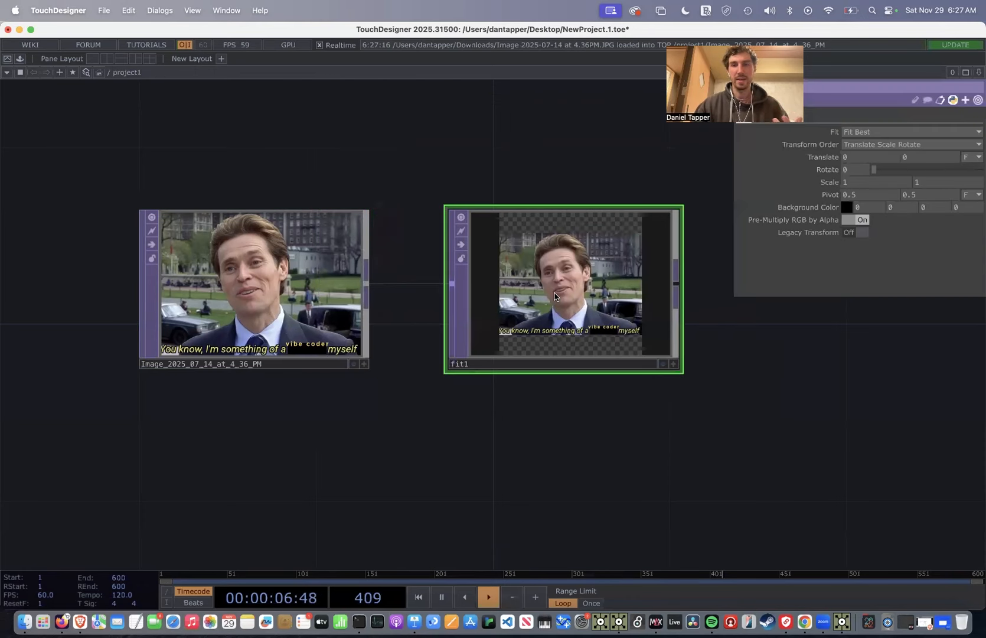
left_click_drag(798, 61, 725, 61)
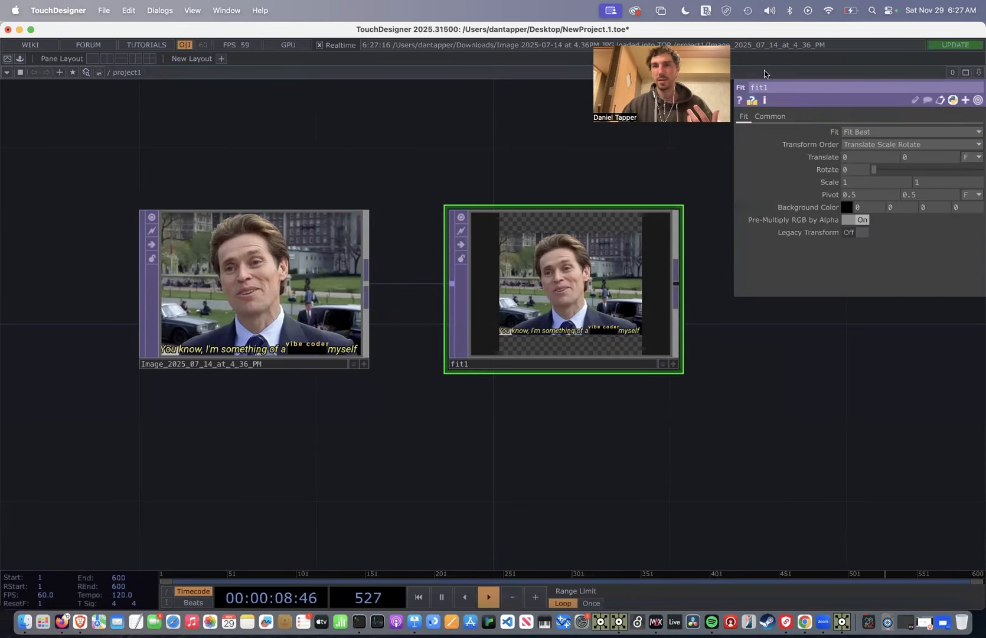
left_click_drag(669, 48, 633, 48)
left_click(770, 117)
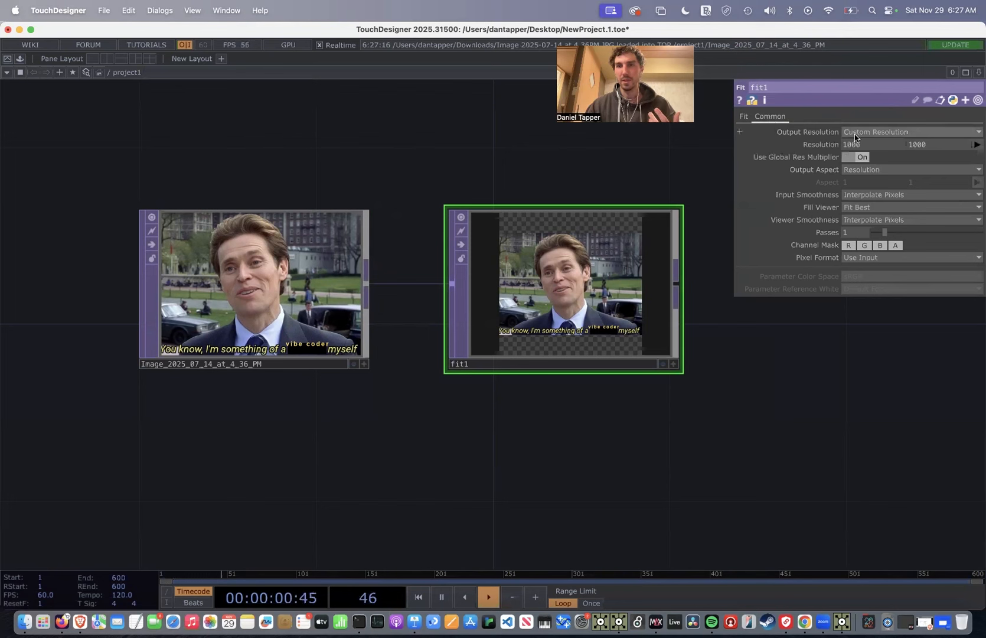
left_click(744, 116)
left_click(860, 132)
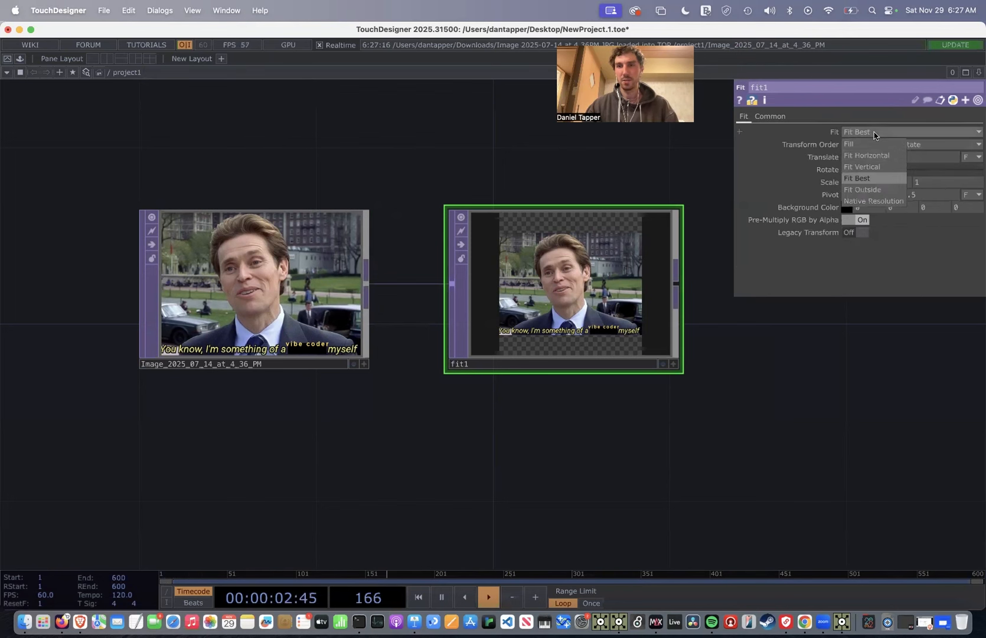
left_click(862, 189)
Add a TOP to CHOP beside fit1 that reads fit1 as its source TOP
scroll(683, 324, "down", 3)
left_click_drag(726, 339, 411, 341)
left_click_drag(375, 303, 554, 307)
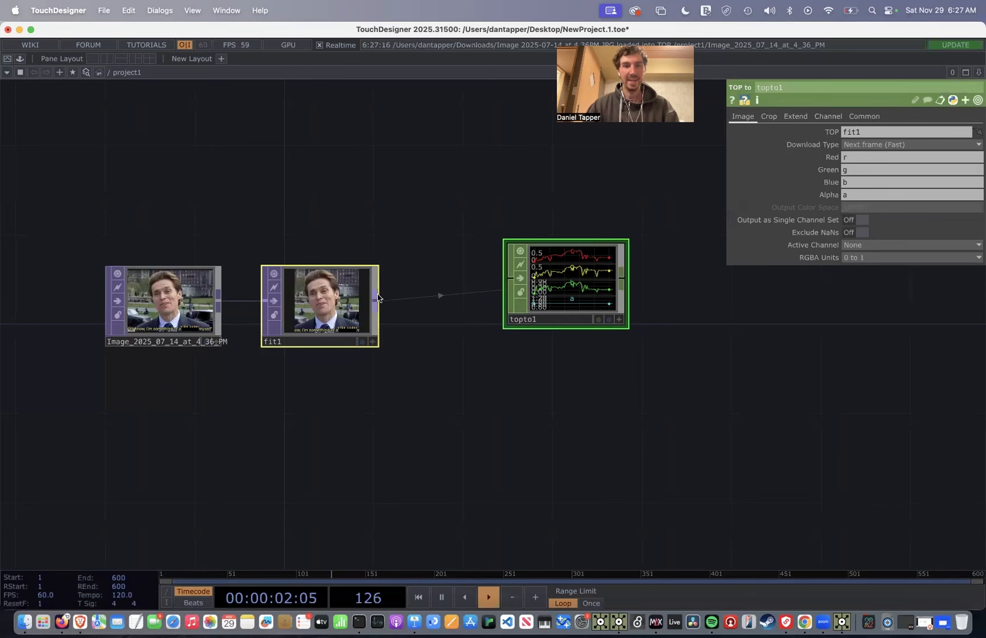
Add a Null TOP to fit1's output and place it above, between fit1 and topto1
left_click_drag(377, 298, 451, 213)
left_click(410, 176)
left_click(410, 181)
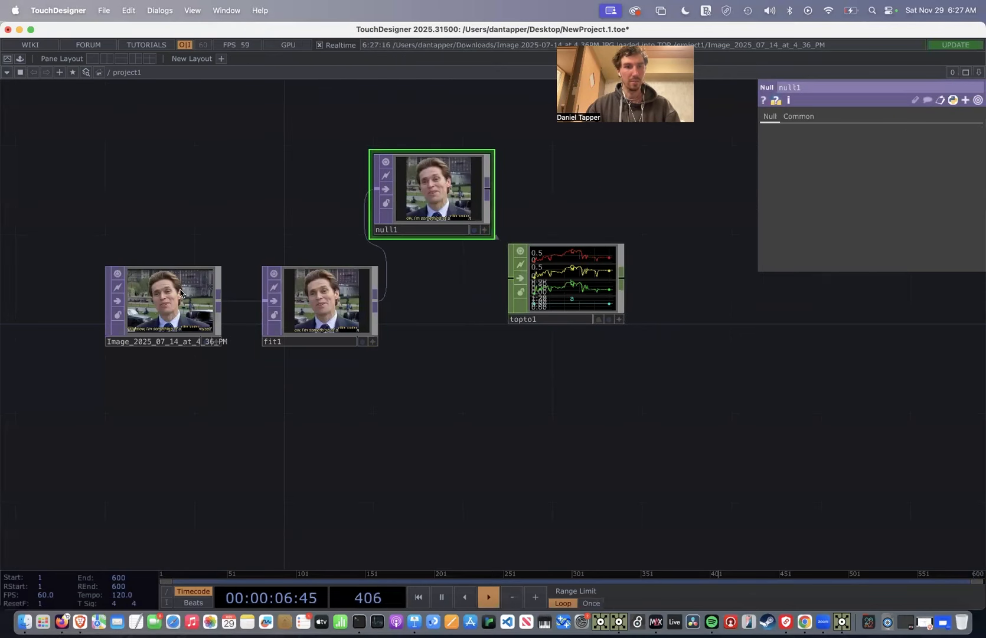
Arrange the imported image, fit1, null1 and topto1 in one horizontal row in signal-flow order
left_click_drag(181, 292, 70, 294)
left_click_drag(312, 324, 291, 204)
left_click_drag(61, 305, 82, 194)
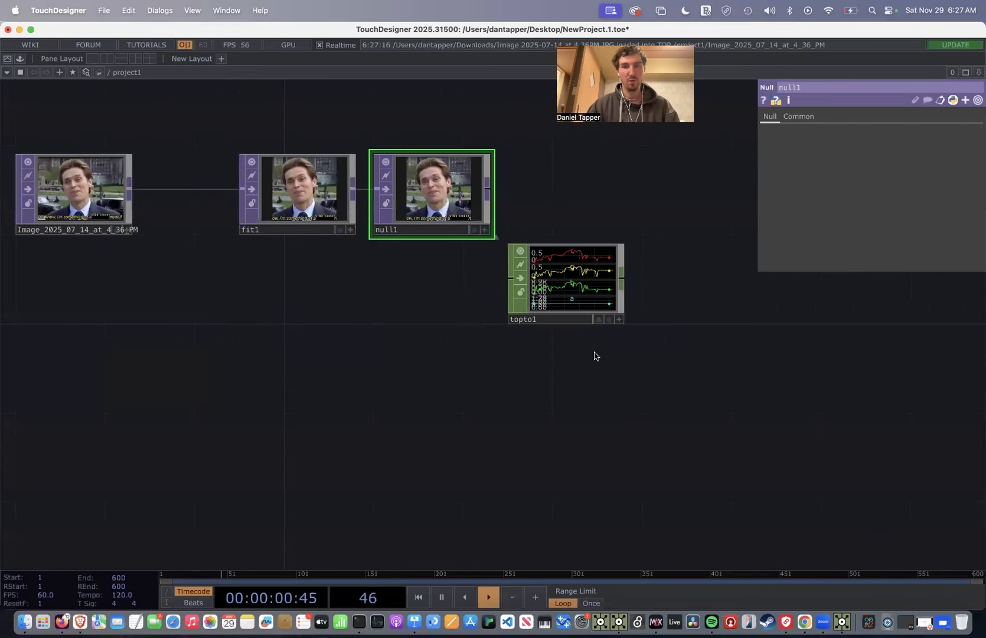
left_click_drag(480, 348, 358, 348)
left_click_drag(424, 286, 491, 198)
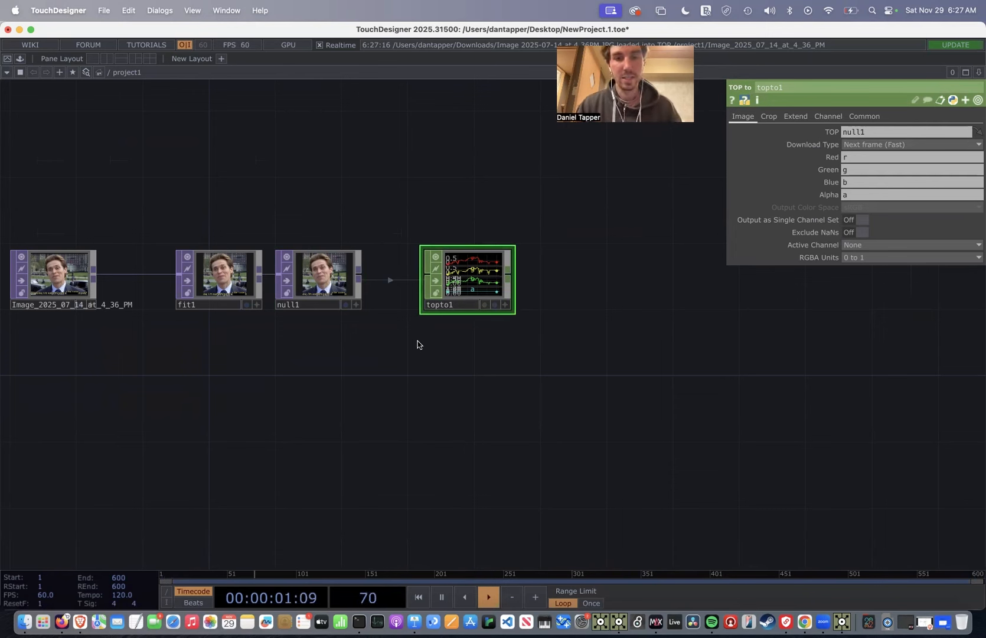
Add a CHOP to TOP fed by topto1 and place it beside topto1 in the row
scroll(468, 262, "up", 4)
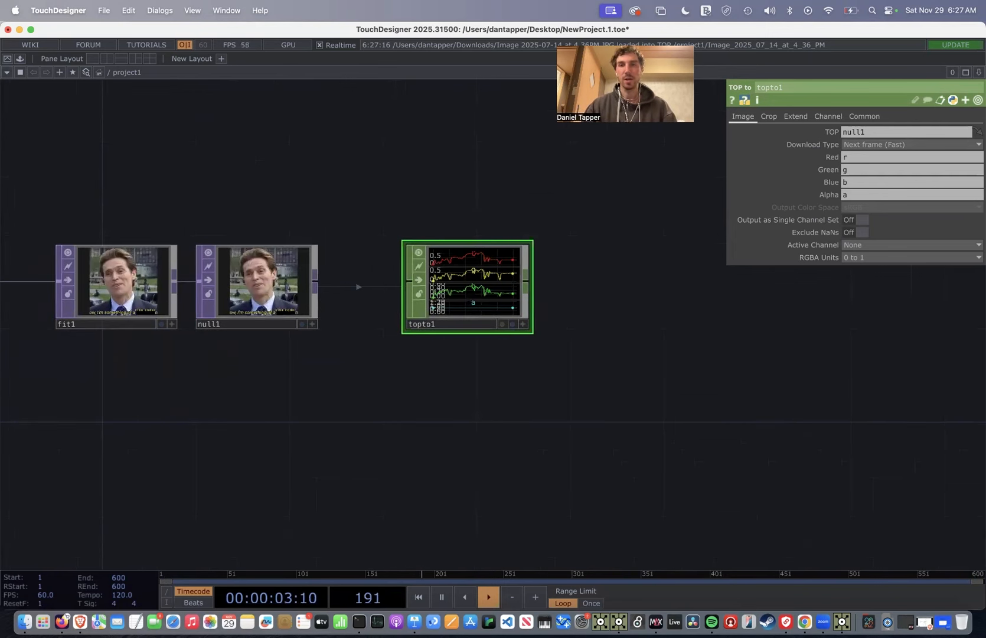
left_click(525, 286)
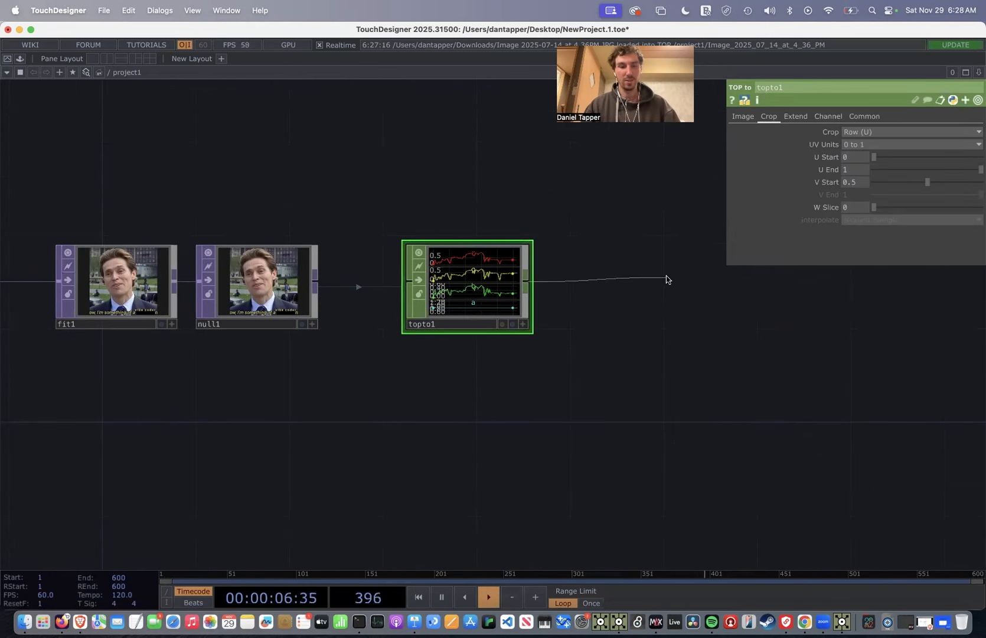
left_click(667, 278)
left_click(494, 131)
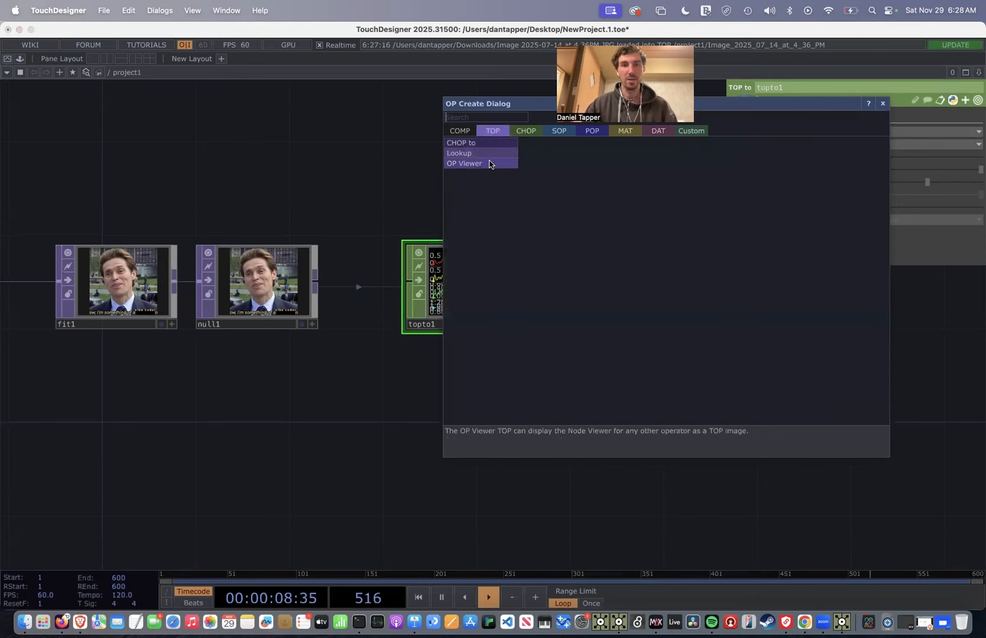
left_click(478, 146)
left_click(656, 288)
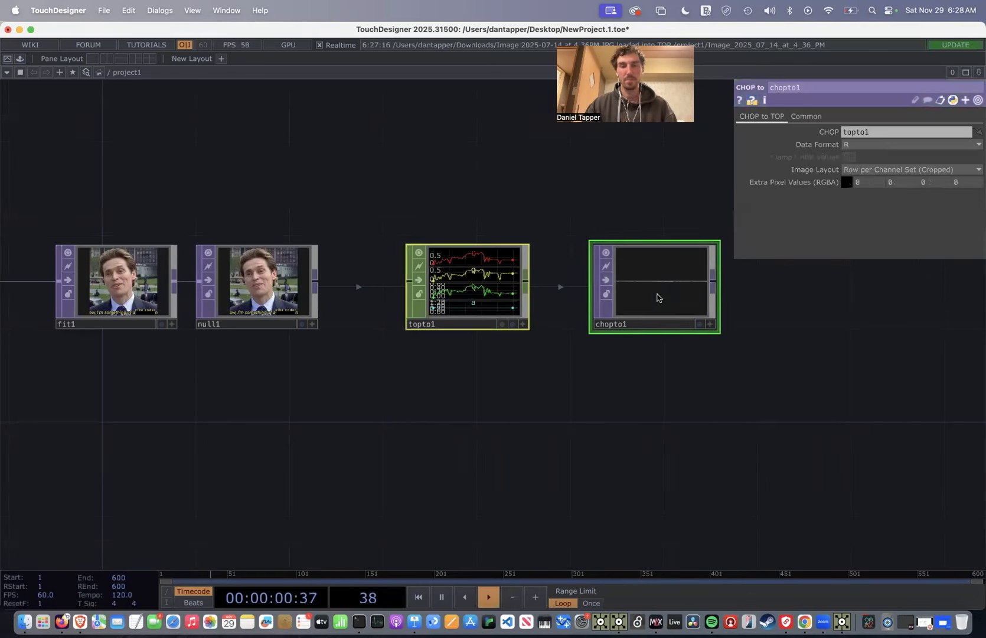
Try RGB and RGBA as chopto1's Data Format
left_click(870, 146)
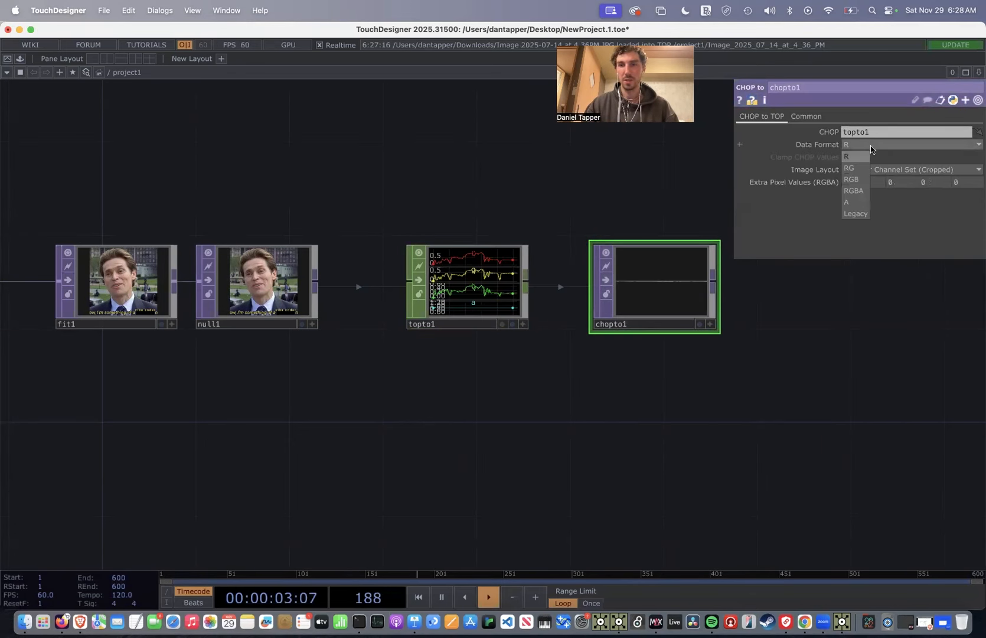
left_click(853, 179)
scroll(674, 268, "up", 5)
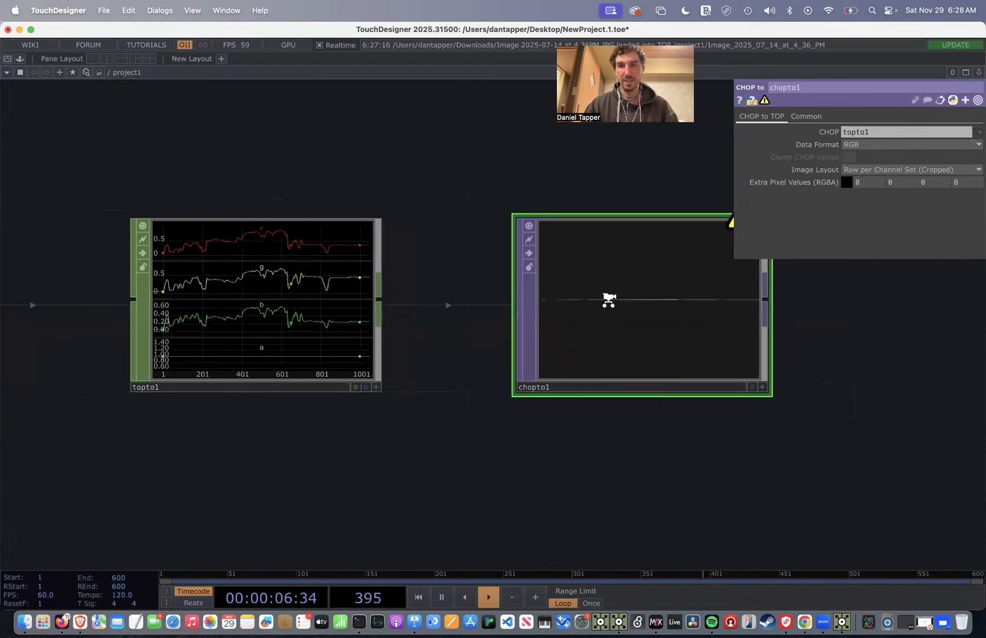
scroll(608, 300, "up", 3)
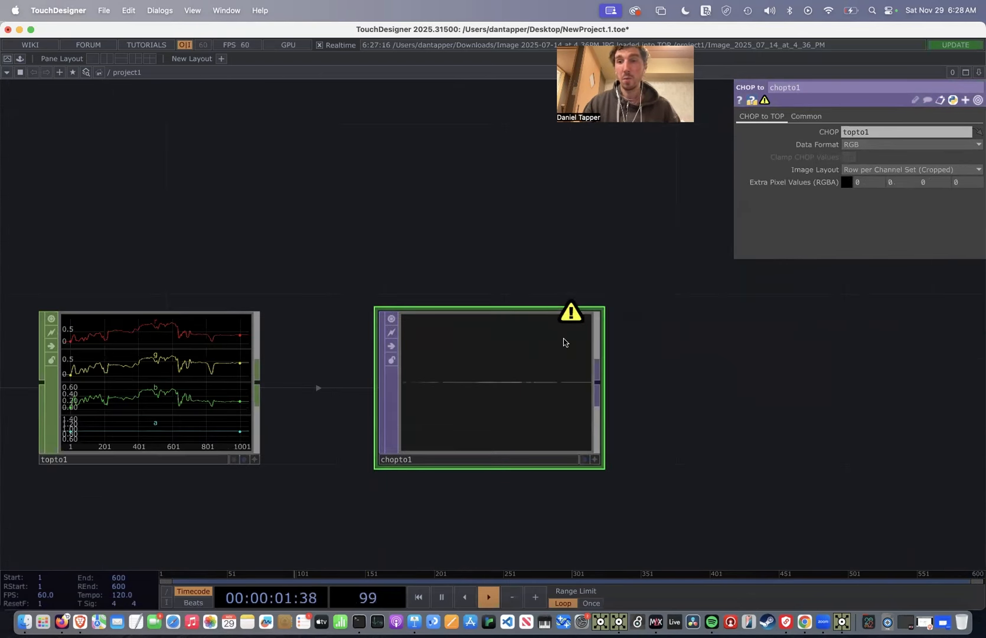
left_click(854, 145)
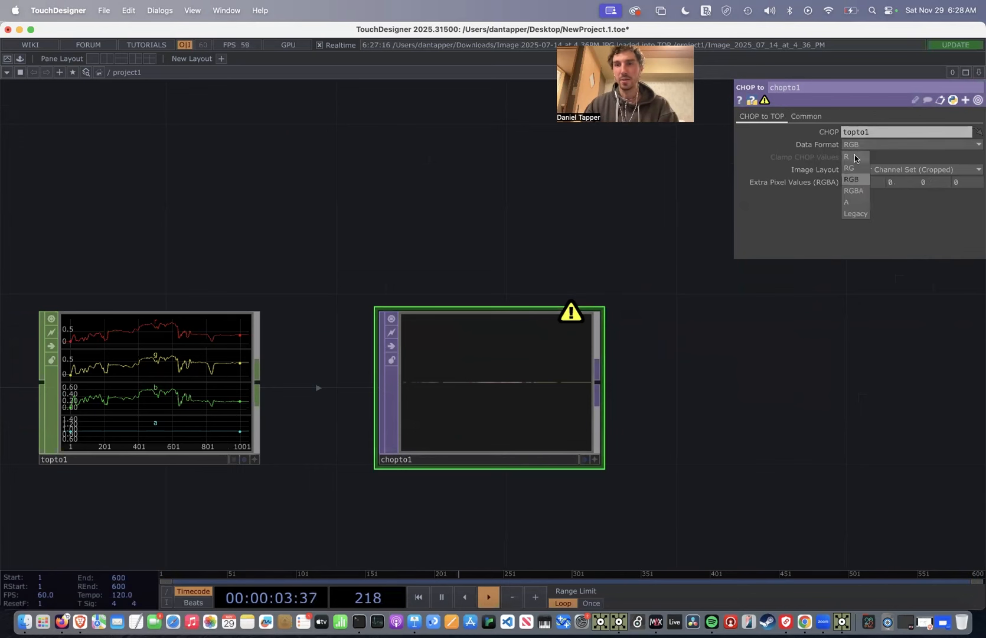
left_click(855, 190)
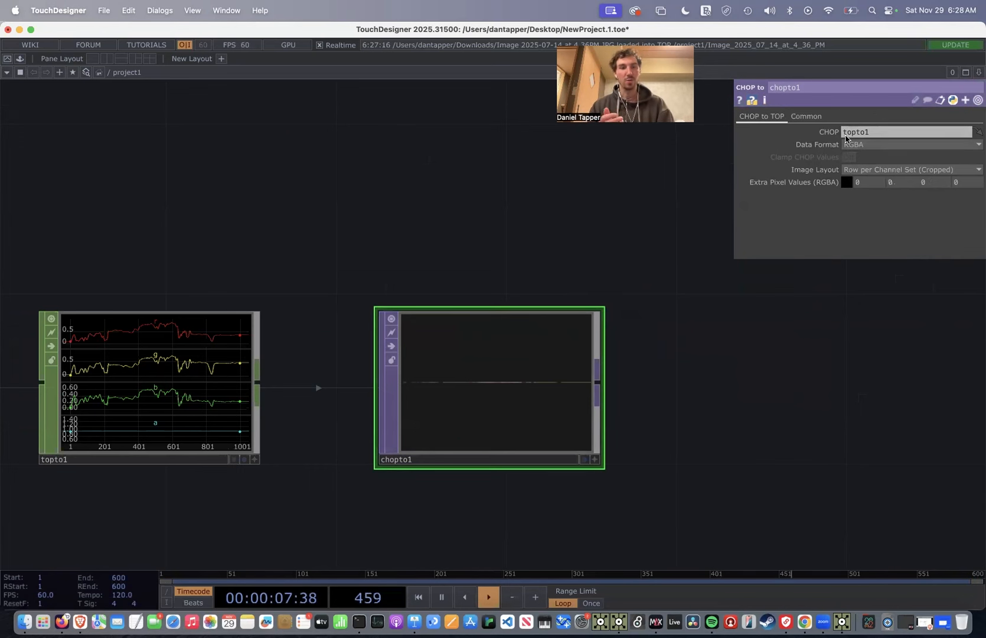
Clear topto1's Alpha channel name and set chopto1's Data Format to RGB
left_click(180, 379)
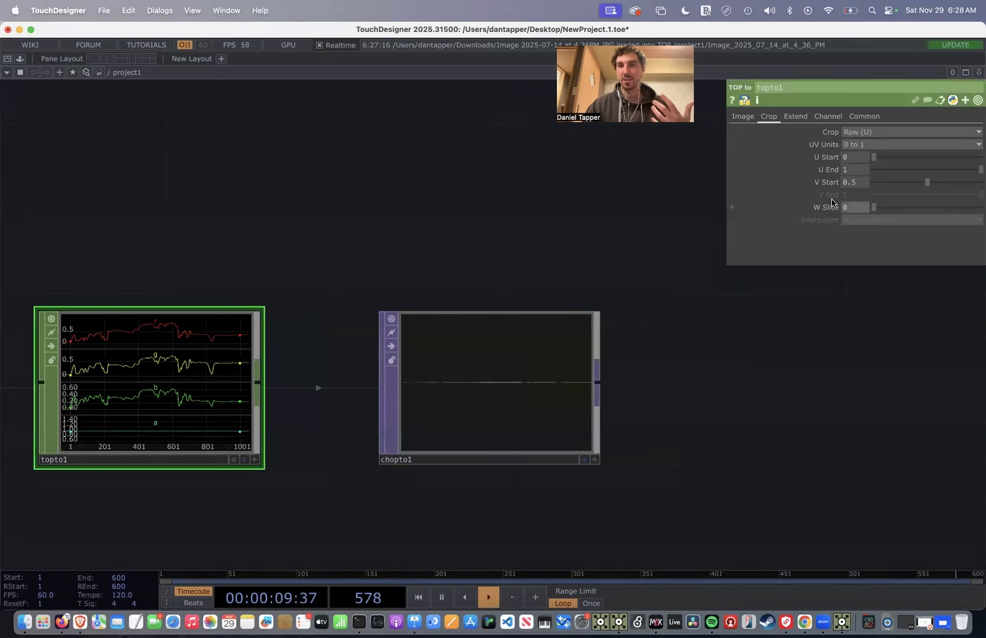
left_click(743, 116)
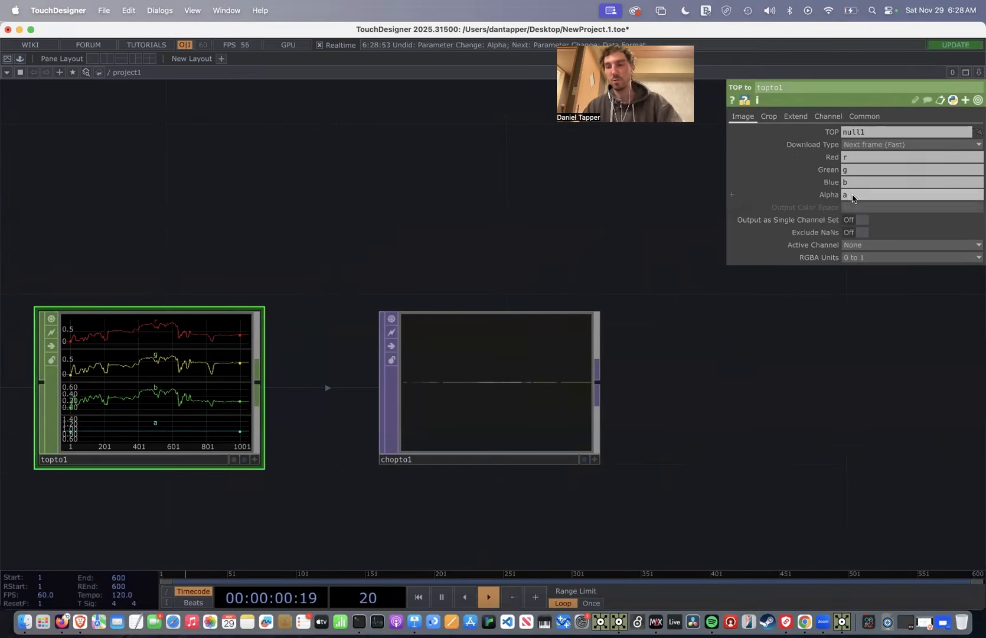
left_click(853, 195)
key("BackSpace")
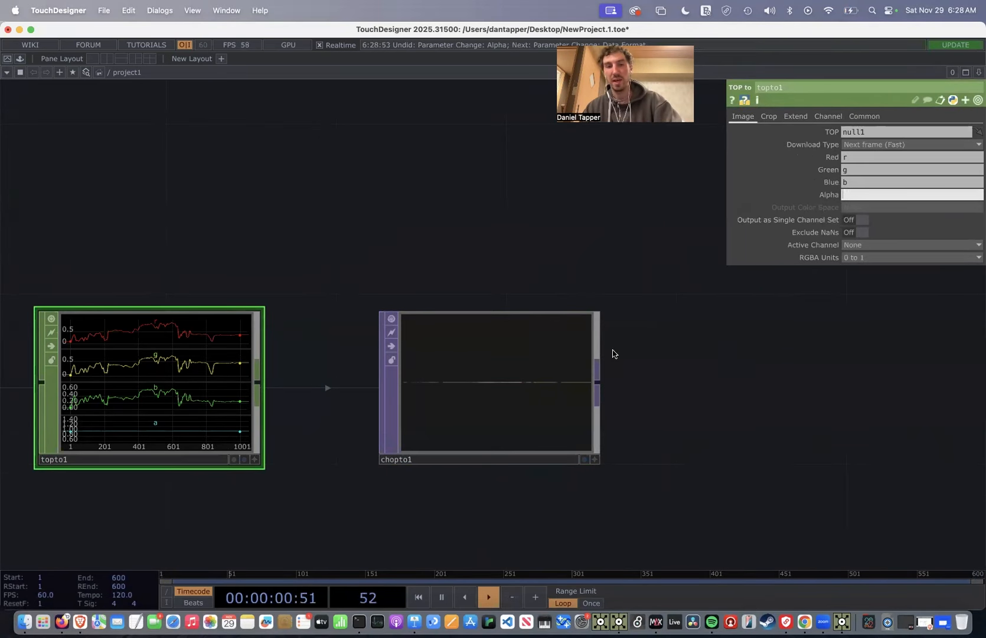
left_click(579, 378)
left_click(879, 144)
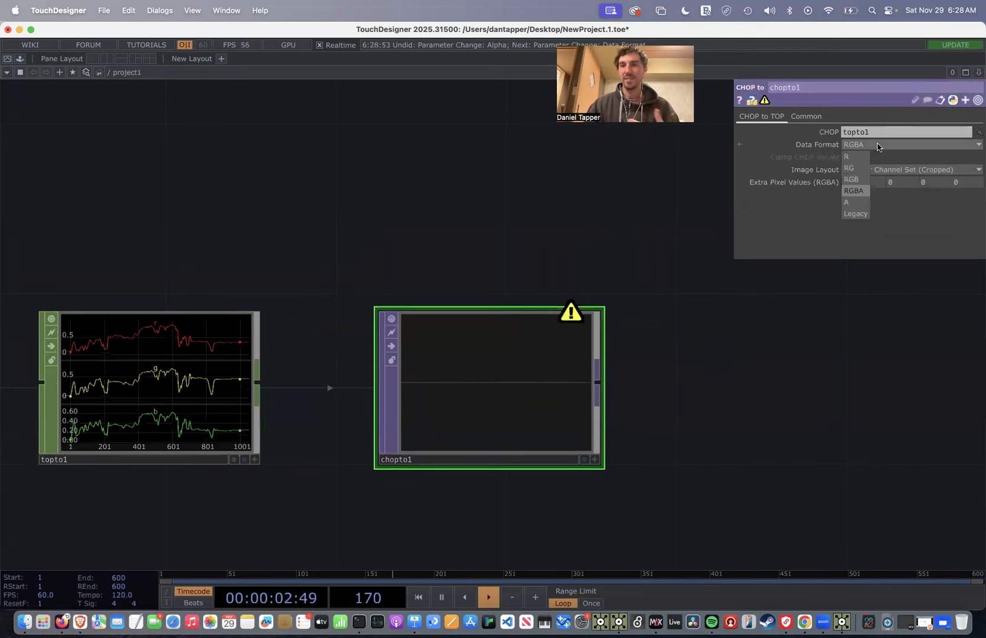
left_click(849, 179)
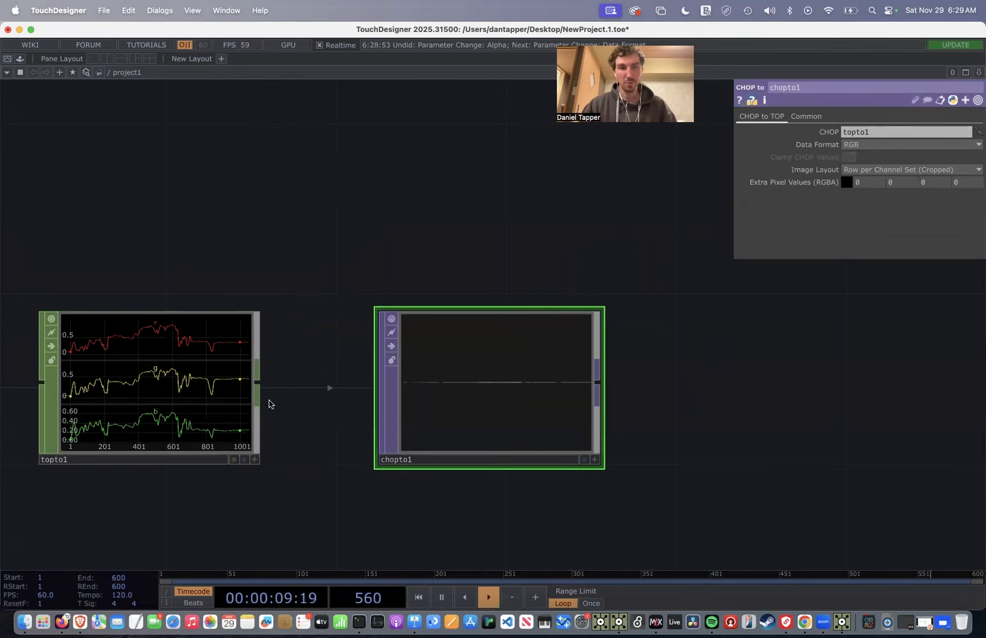
Try Full Image as topto1's Crop mode, view the result in chopto1, and undo the change
scroll(161, 402, "down", 5)
left_click_drag(168, 330, 324, 326)
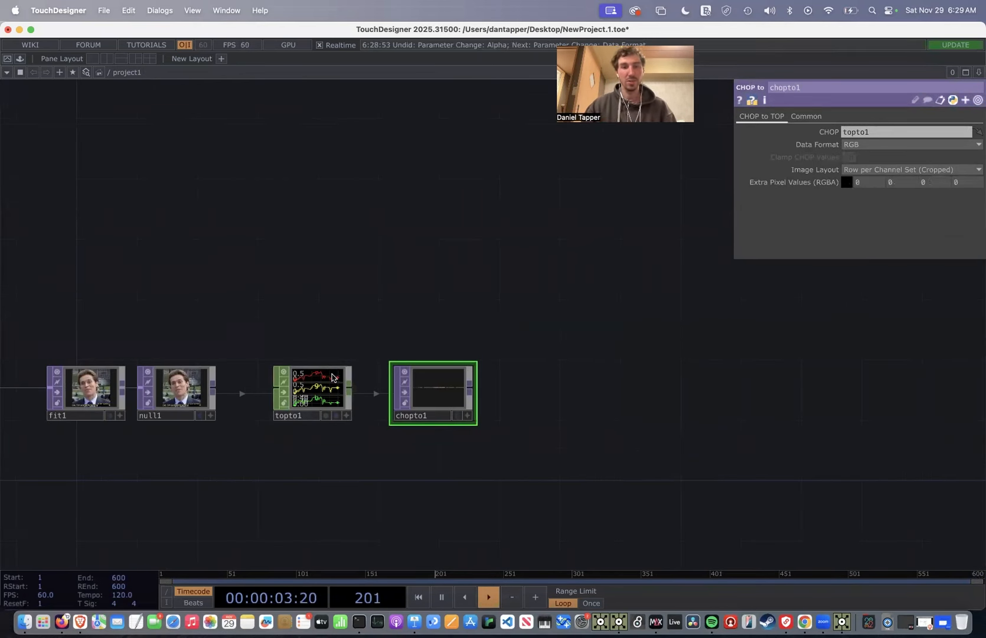
left_click(332, 378)
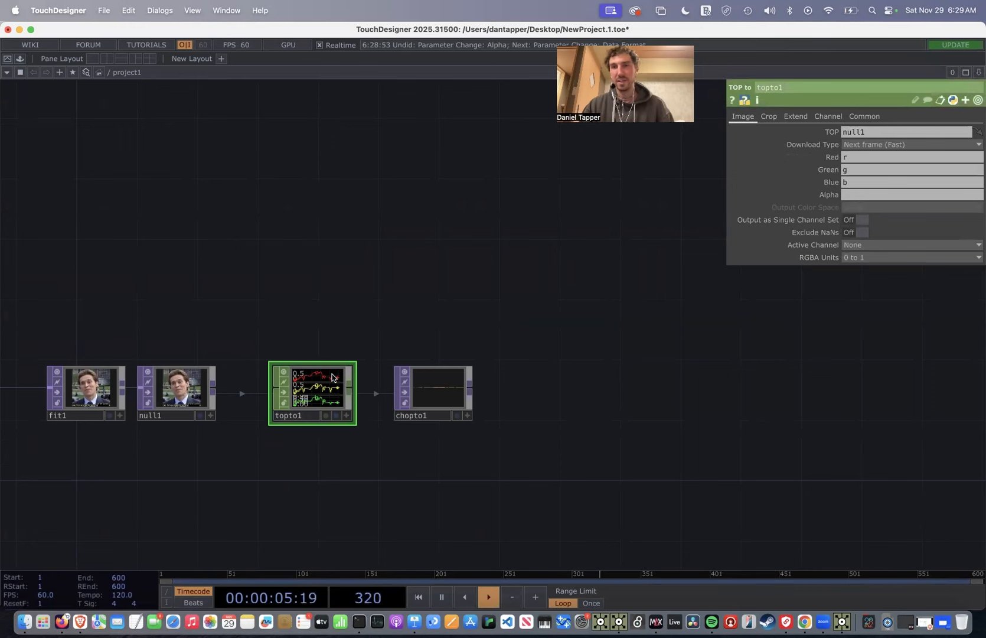
left_click(770, 117)
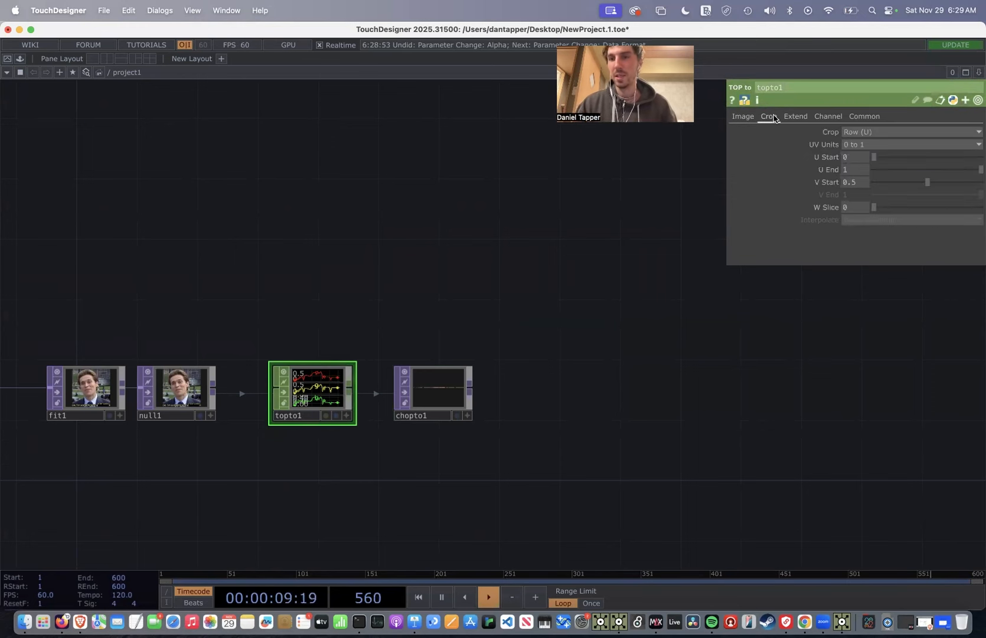
left_click(876, 132)
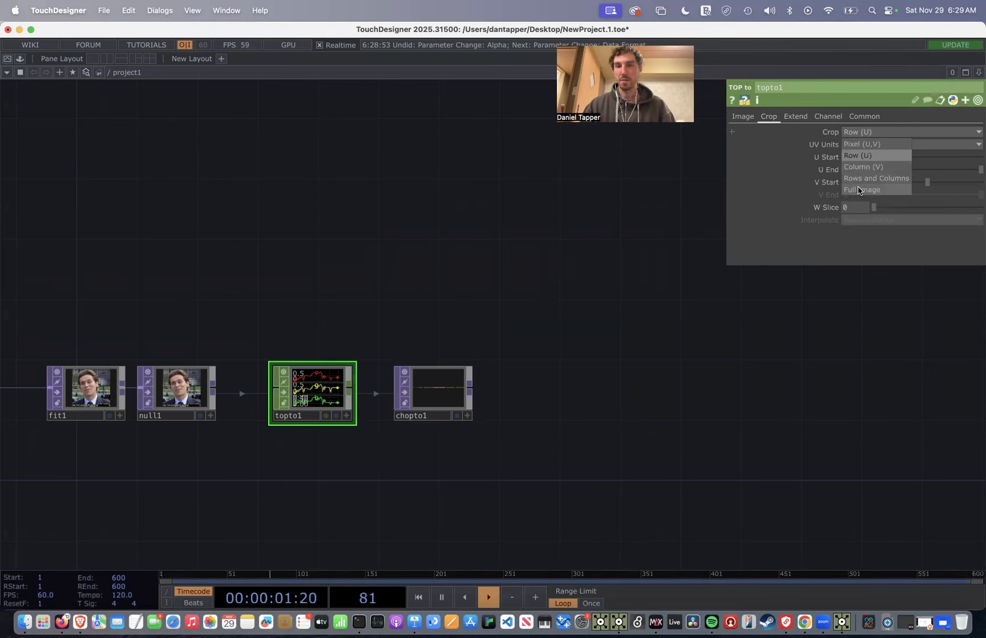
left_click(859, 189)
scroll(405, 403, "up", 4)
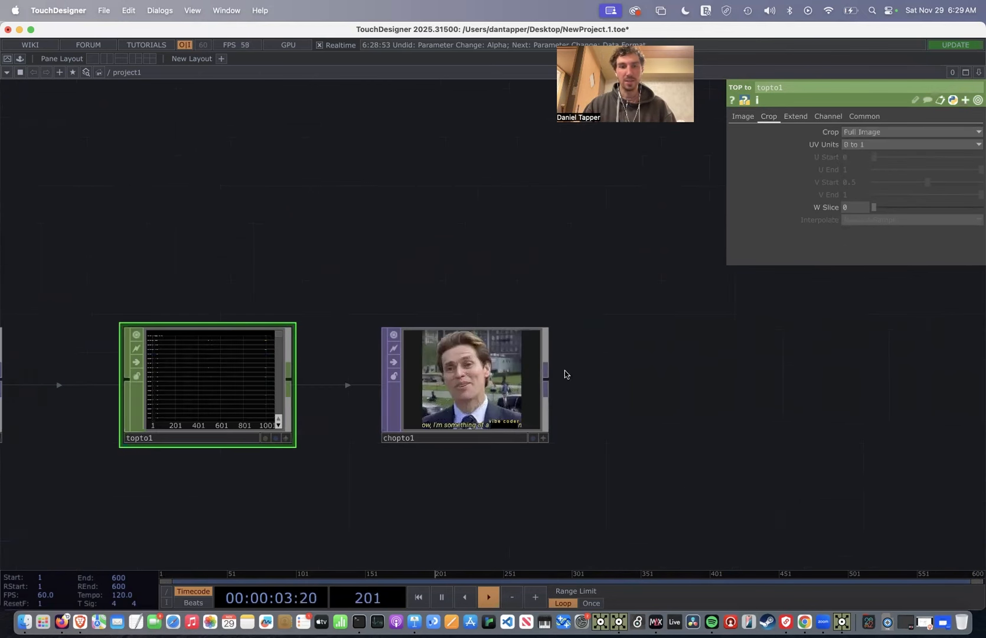
scroll(489, 374, "down", 3)
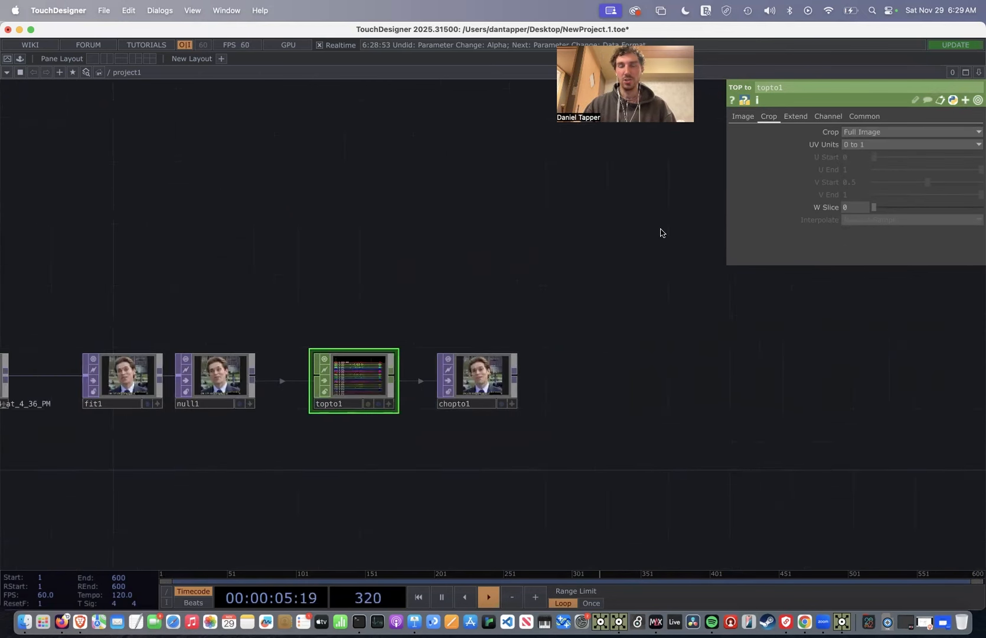
key("super+z")
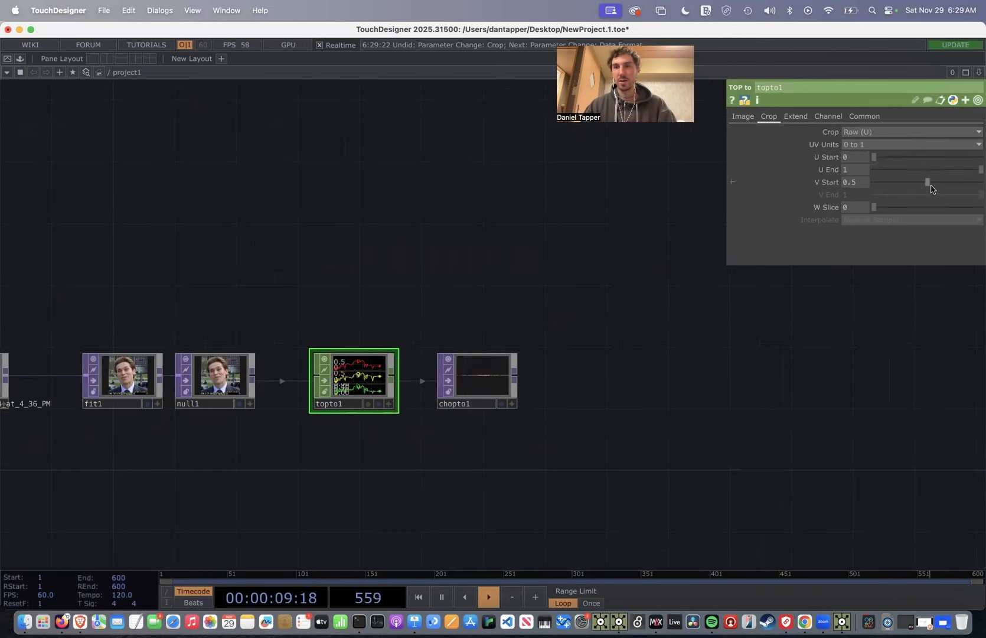
Vary topto1's V Start through 0.122 and 0.309 to about 0.452 to sample different image rows
left_click_drag(928, 184, 887, 185)
scroll(502, 349, "up", 6)
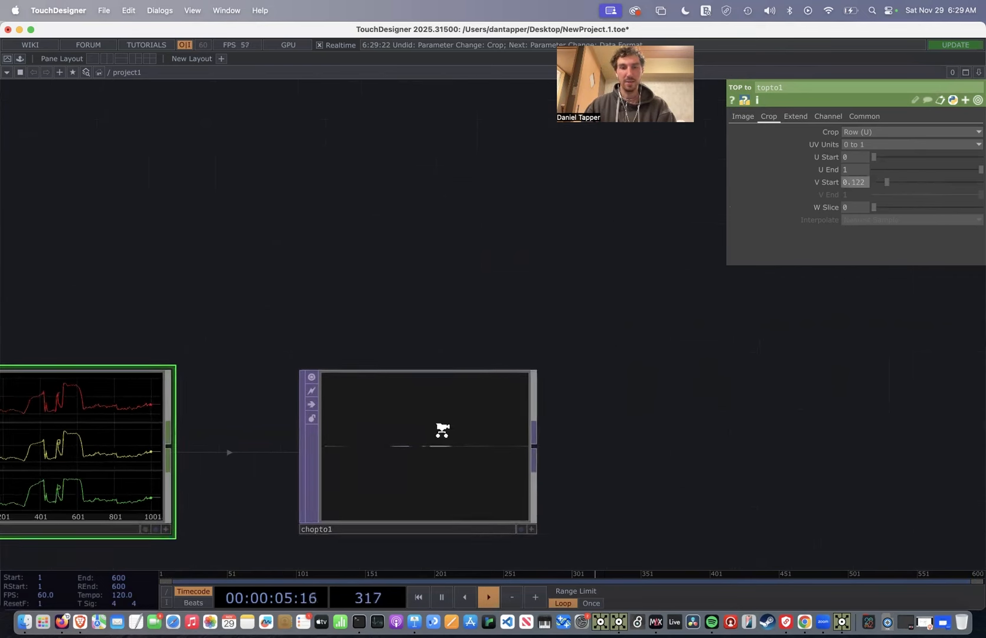
scroll(443, 430, "up", 1)
left_click_drag(885, 188, 907, 182)
left_click_drag(620, 188, 754, 112)
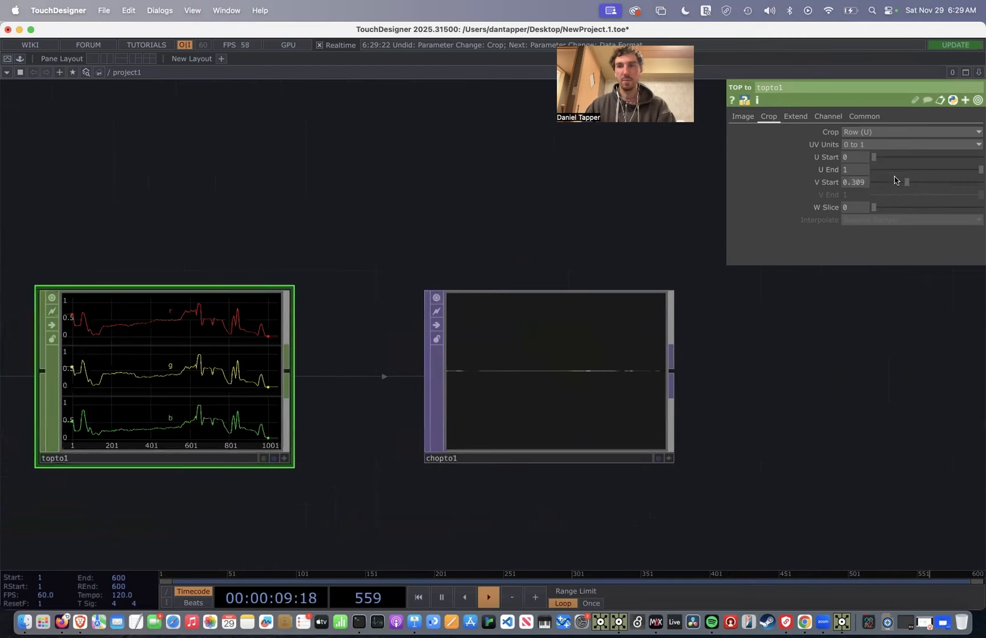
left_click_drag(909, 181, 923, 197)
Add a Fit TOP to chopto1's output and place it beside chopto1
scroll(737, 390, "down", 10)
left_click_drag(780, 390, 573, 390)
scroll(571, 390, "up", 8)
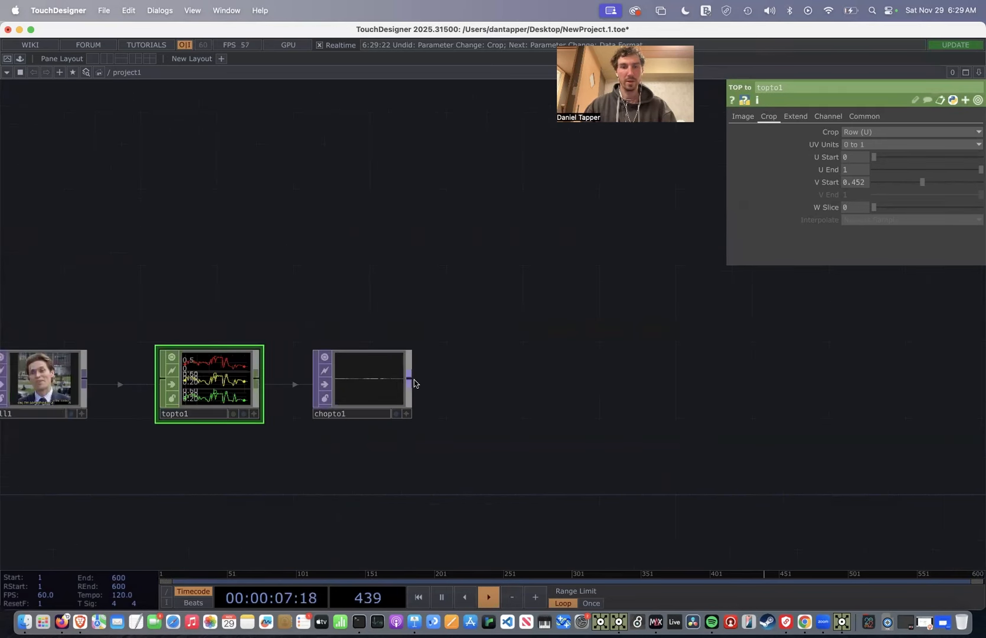
left_click(410, 381)
left_click(595, 293)
type("fi")
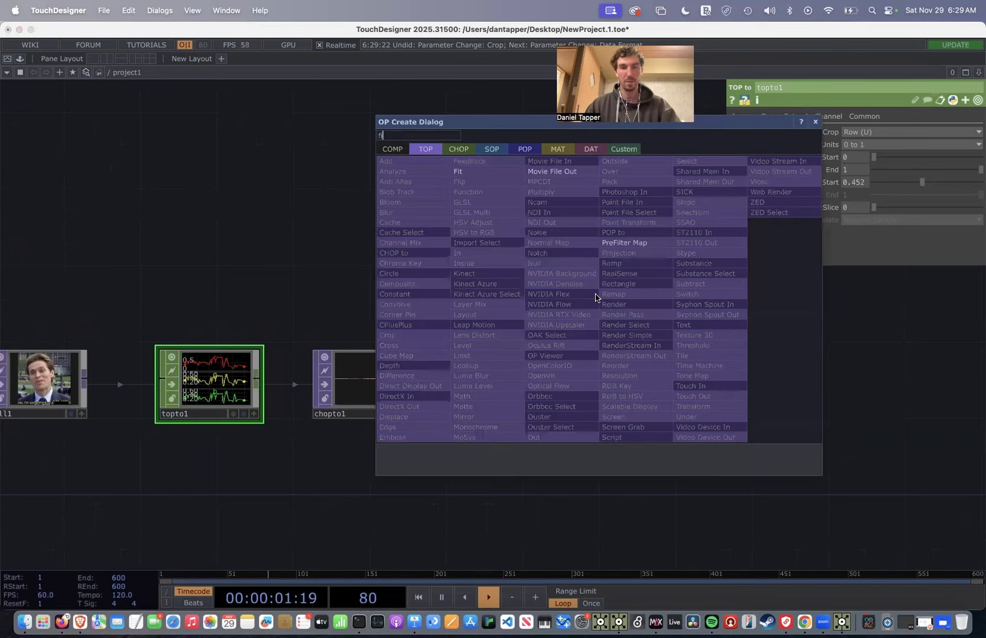
left_click(468, 172)
left_click(504, 391)
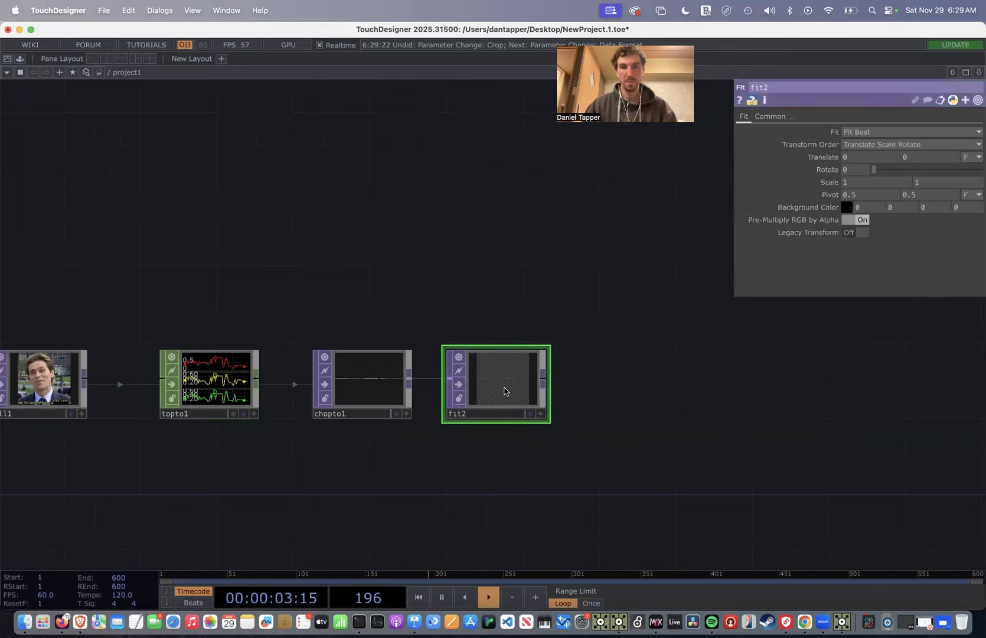
Link fit2's vertical Translate value to topto1's V Start parameter as a reference
left_click_drag(628, 355, 554, 341)
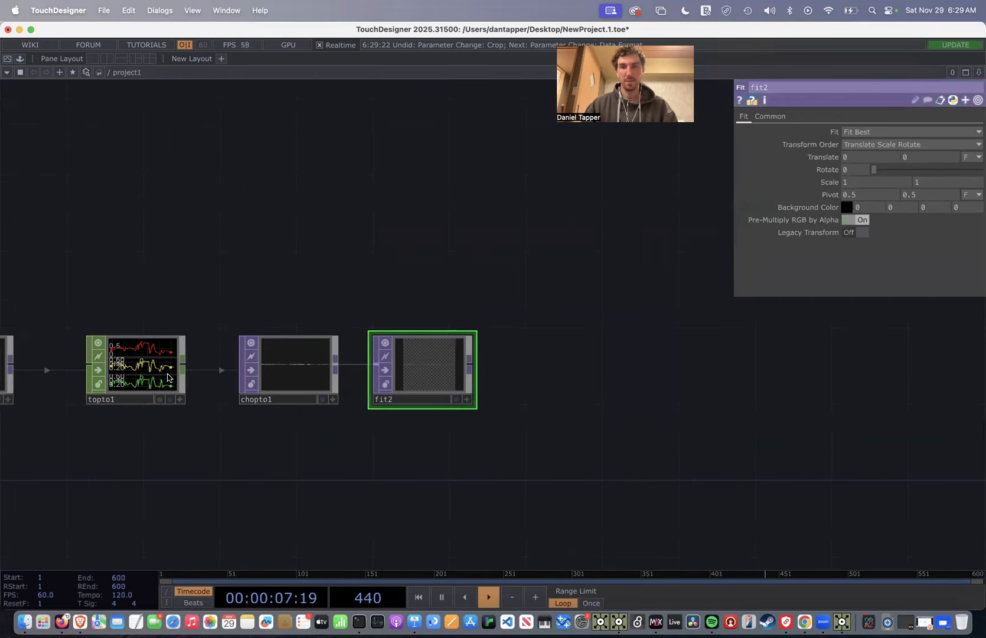
left_click(167, 378)
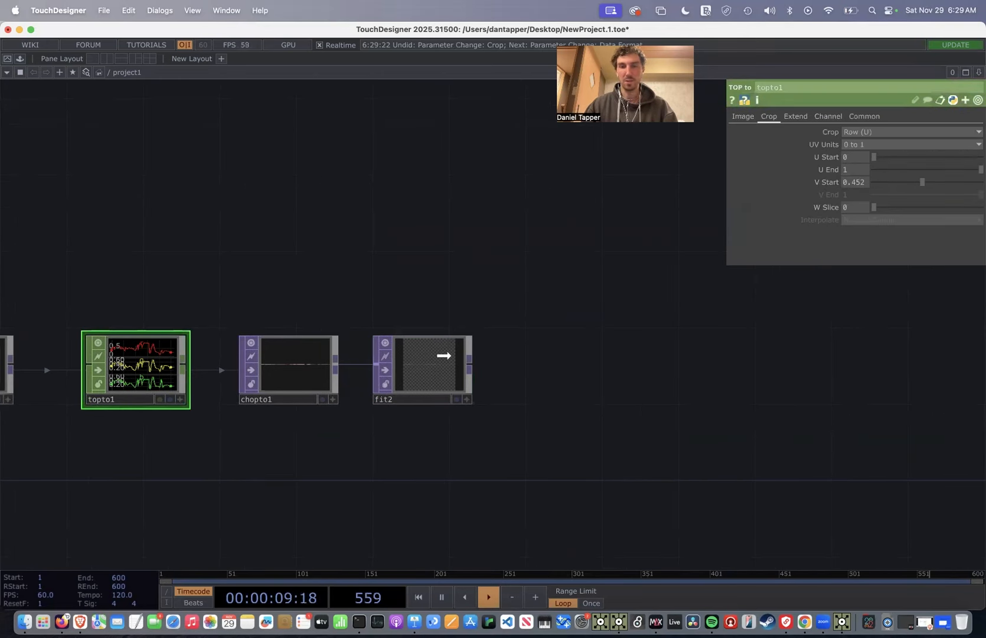
left_click(444, 355)
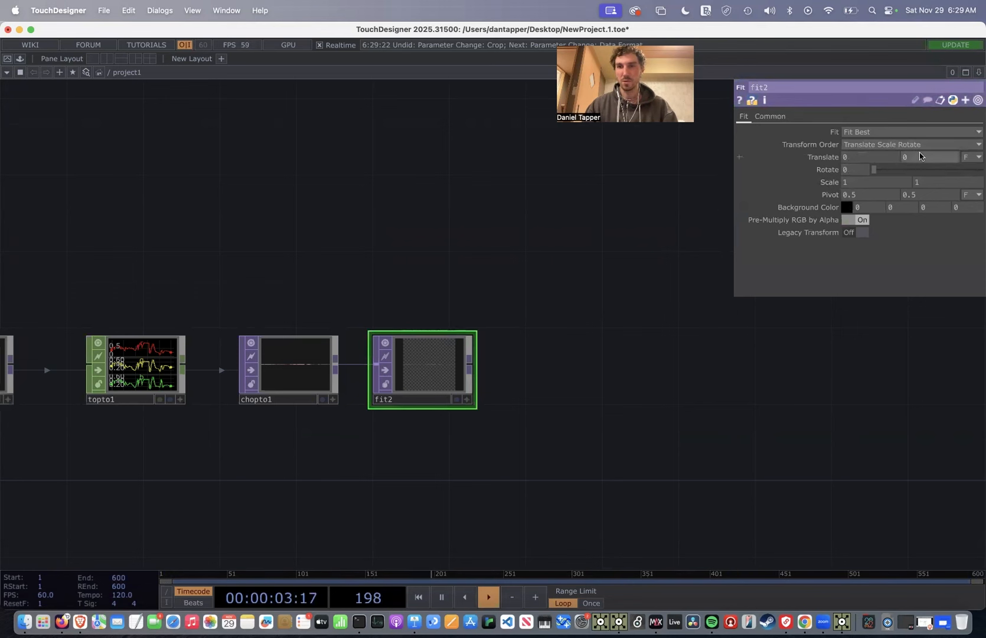
middle_click_drag(920, 156, 916, 135)
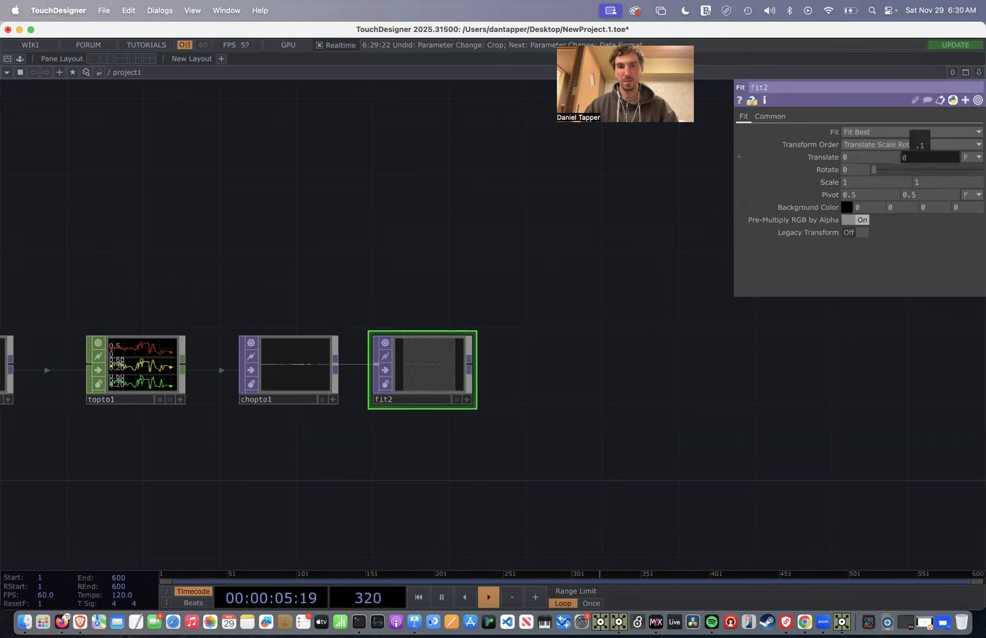
left_click(153, 374)
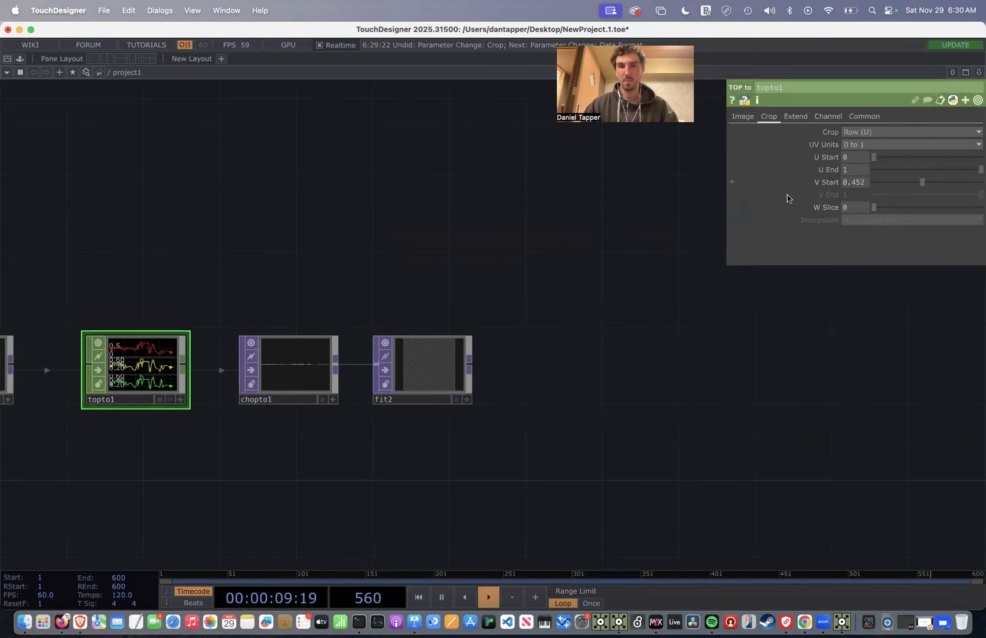
left_click(453, 356)
left_click_drag(837, 157, 920, 153)
left_click(919, 149)
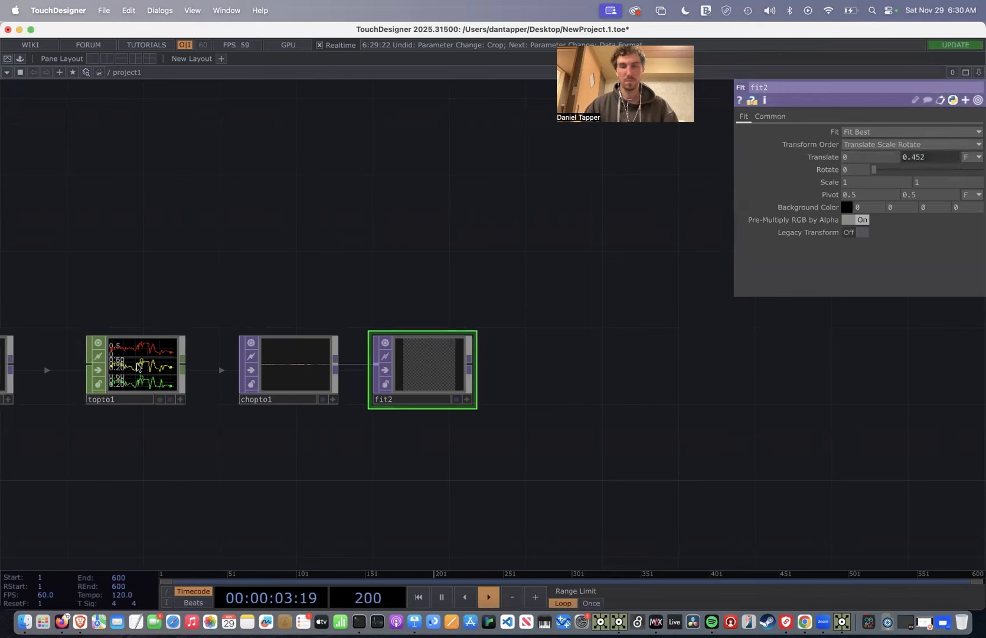
Set topto1's V Start to 0 and display fit2's parameters to check the linked Translate value
left_click(136, 367)
left_click_drag(919, 182, 745, 204)
left_click(394, 385)
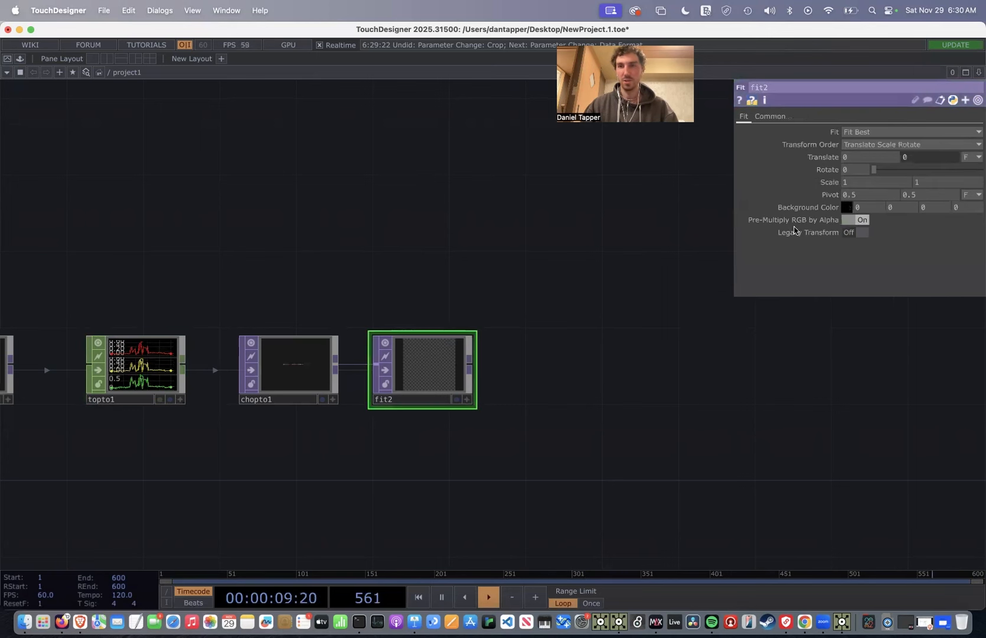
Subtract 0.5 from the V Start reference in fit2's vertical Translate expression, and raise topto1's V Start to 0.064
left_click(925, 160)
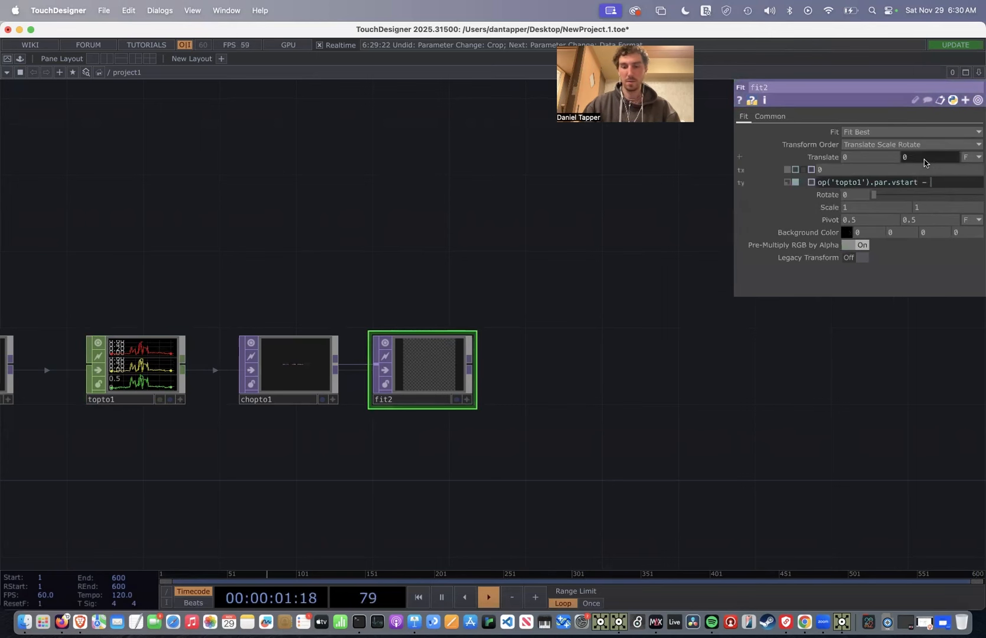
left_click(674, 316)
left_click(159, 385)
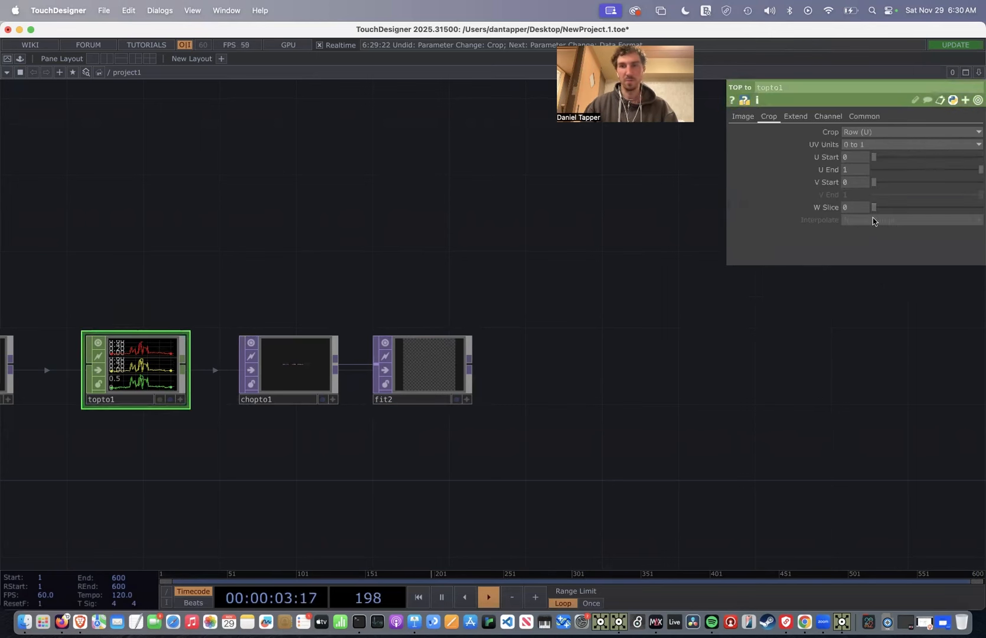
left_click_drag(877, 183, 812, 210)
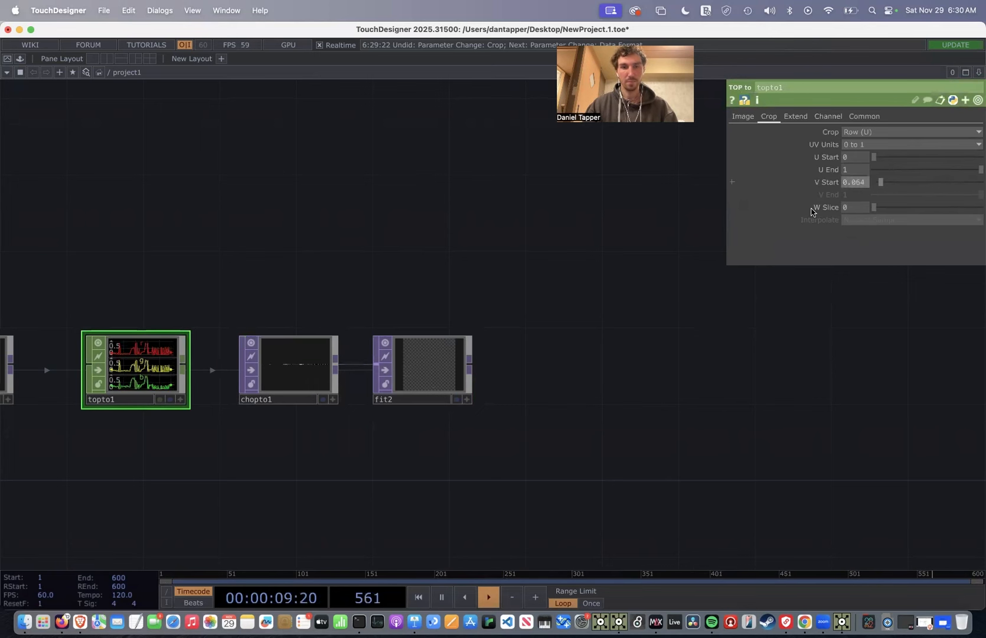
left_click(558, 353)
type("fee")
left_click(430, 225)
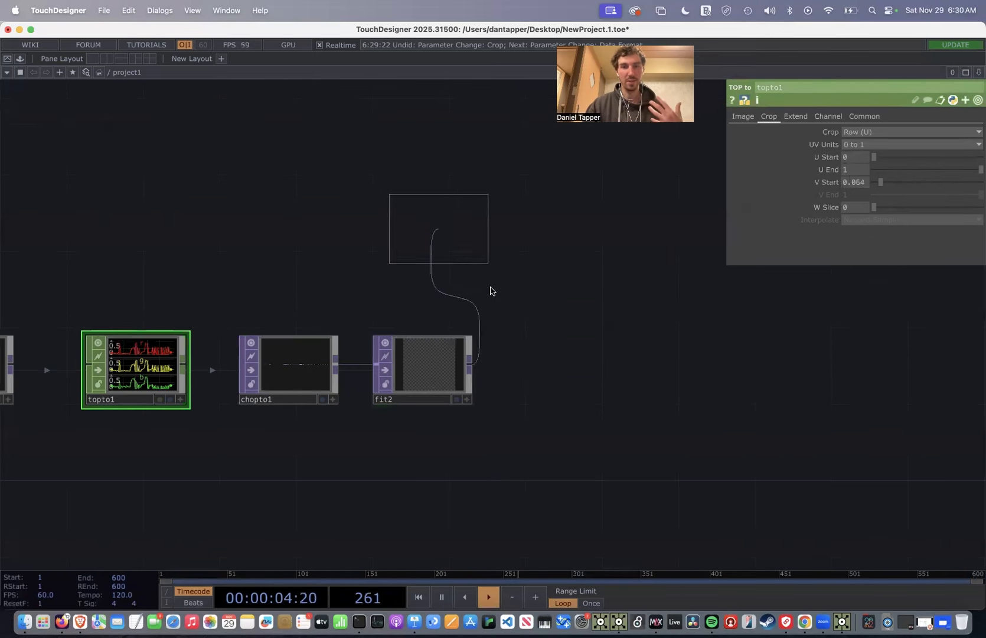
left_click(541, 381)
key("Delete")
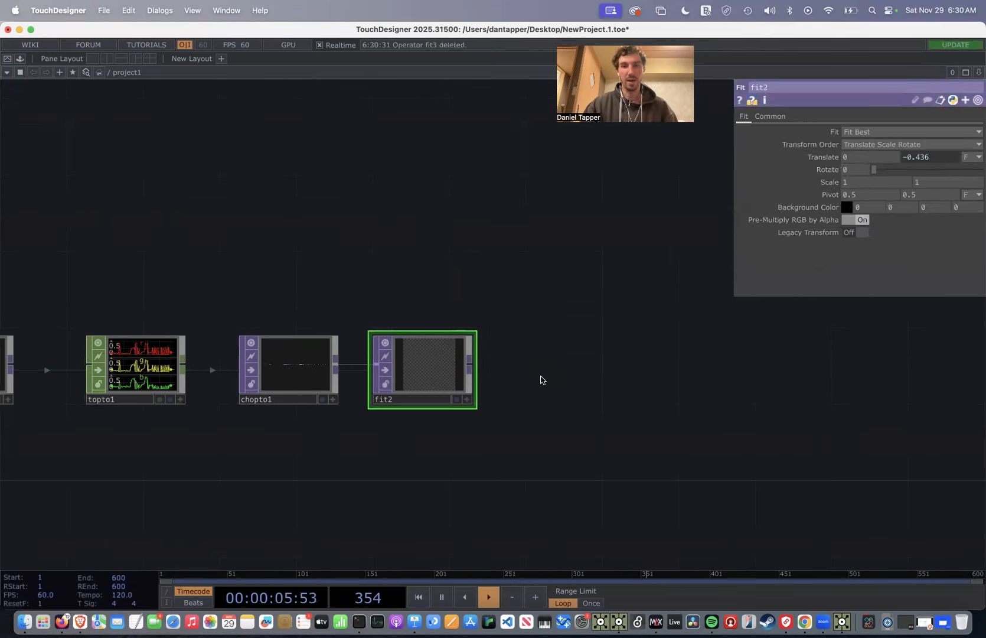
Add a Feedback TOP to fit2's output and place it beside fit2
left_click(471, 367)
left_click(551, 339)
type("fee")
left_click(448, 213)
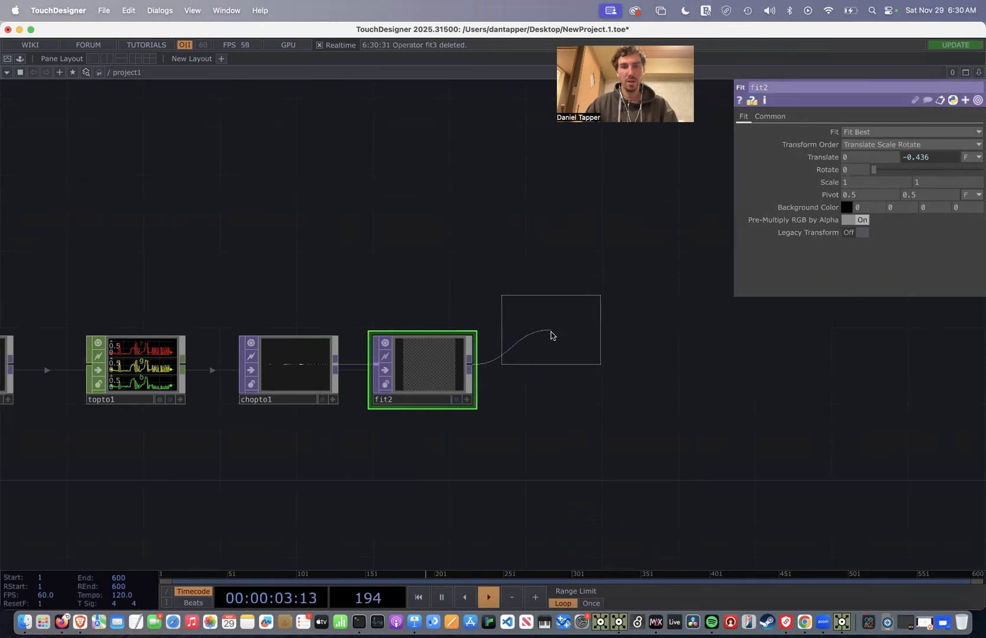
left_click(552, 335)
Add an Over TOP to feedback1's output and connect fit2 to its second input
left_click(604, 326)
left_click(748, 325)
type("ov")
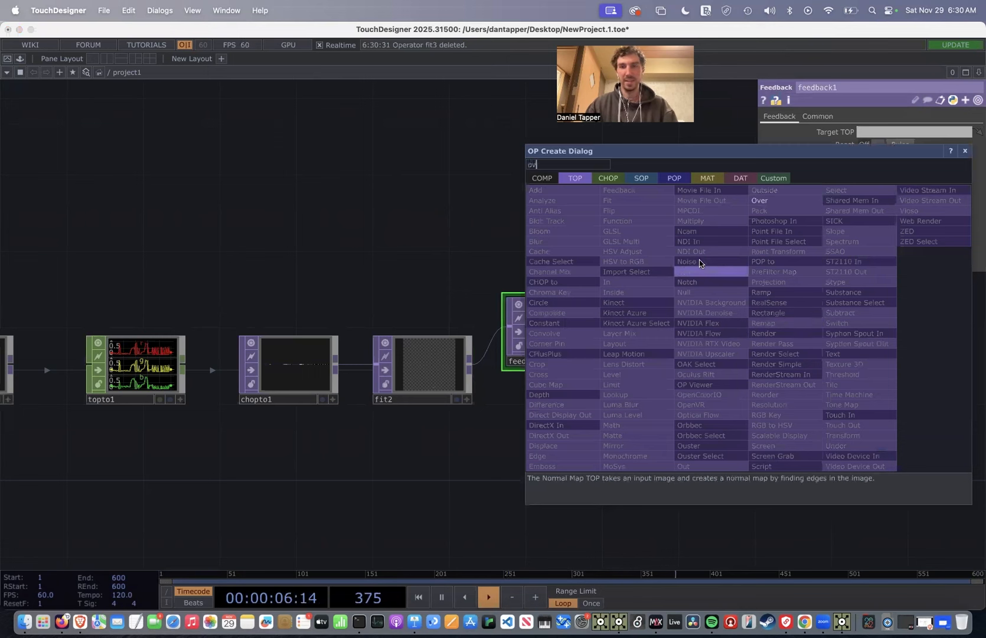
left_click(768, 200)
left_click(711, 329)
left_click(472, 371)
left_click(656, 331)
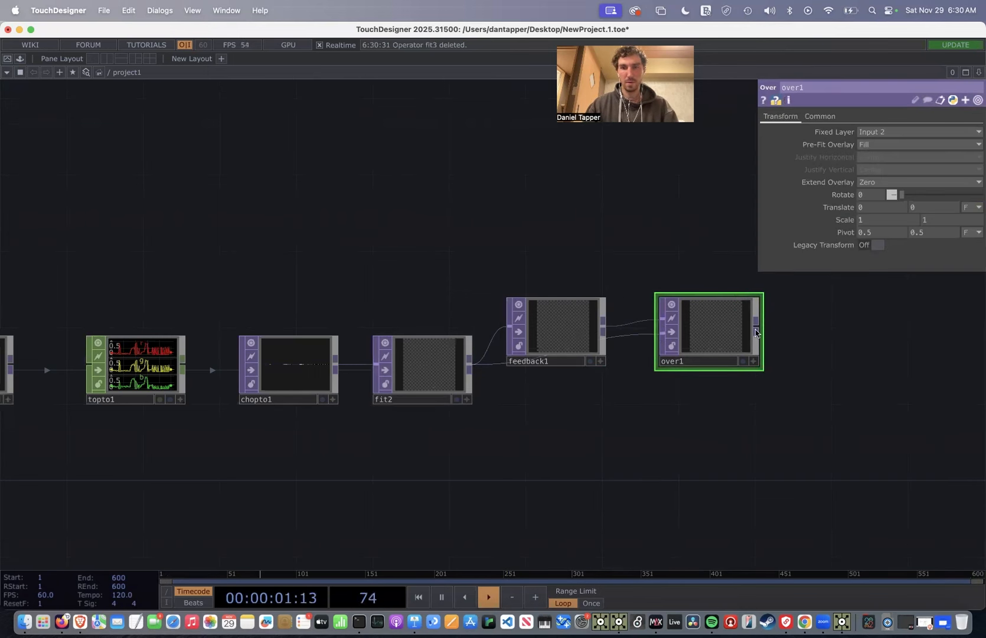
Add a Null TOP after over1 and set it as feedback1's Target TOP
double_click(859, 399)
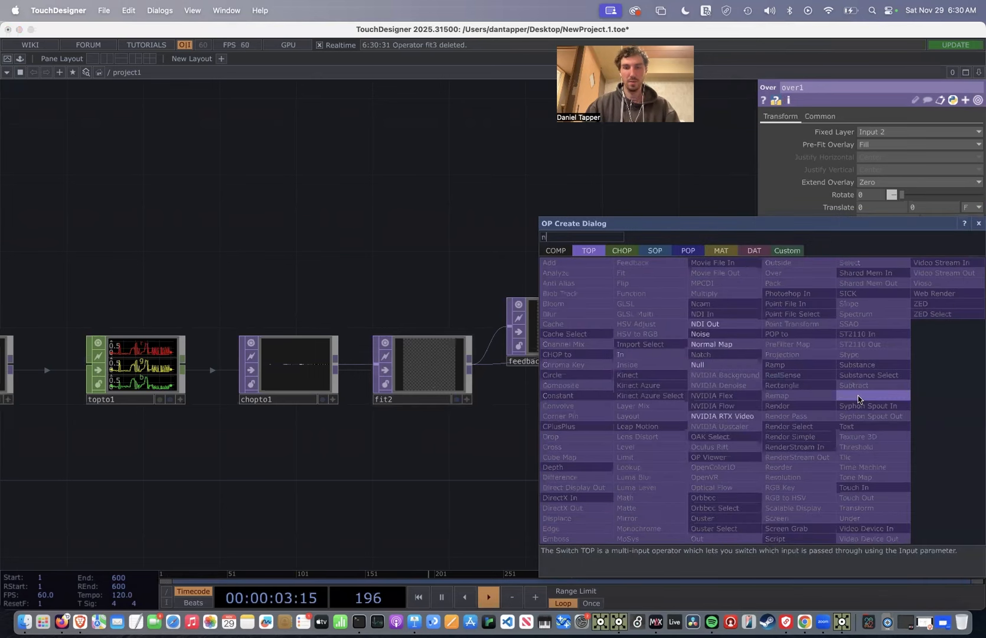
left_click(700, 365)
left_click(845, 370)
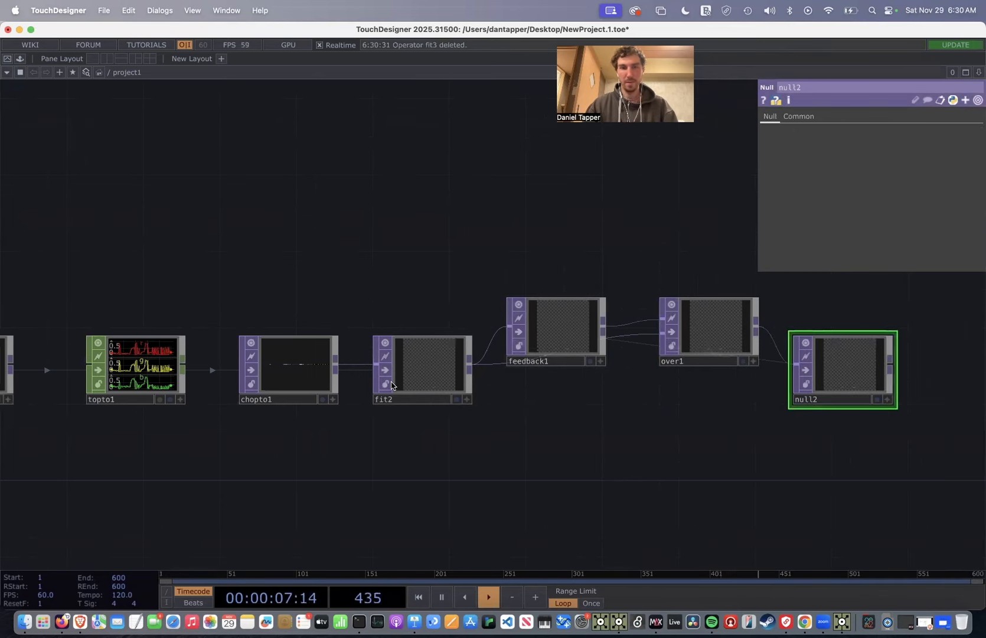
Sweep topto1's V Start through 0.787 and back to 0 to check the image building up in the feedback loop
left_click(142, 378)
scroll(870, 378, "up", 5)
left_click_drag(880, 182, 958, 185)
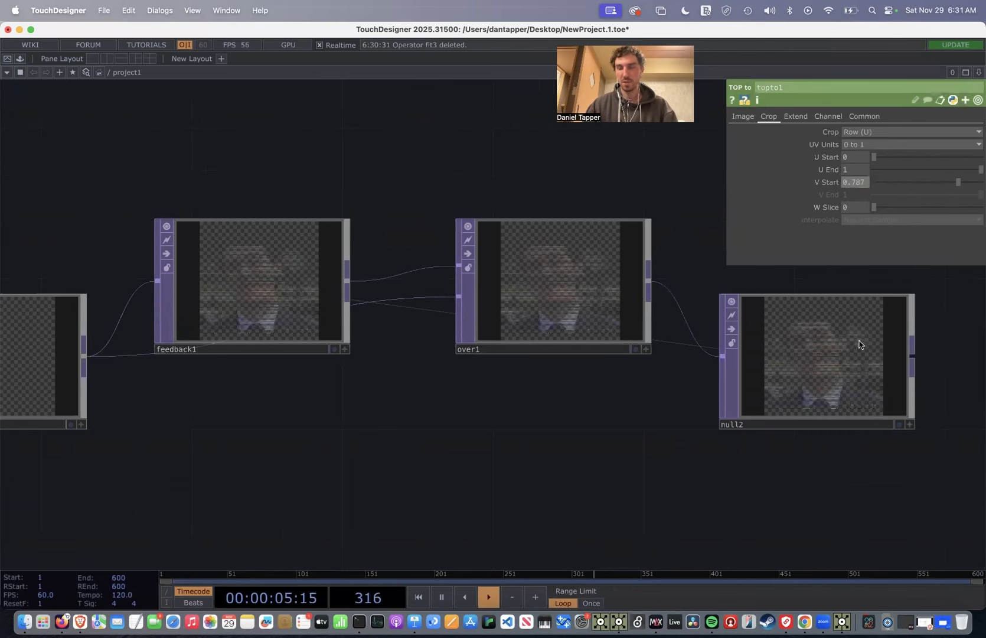
scroll(859, 345, "up", 3)
left_click_drag(958, 182, 913, 185)
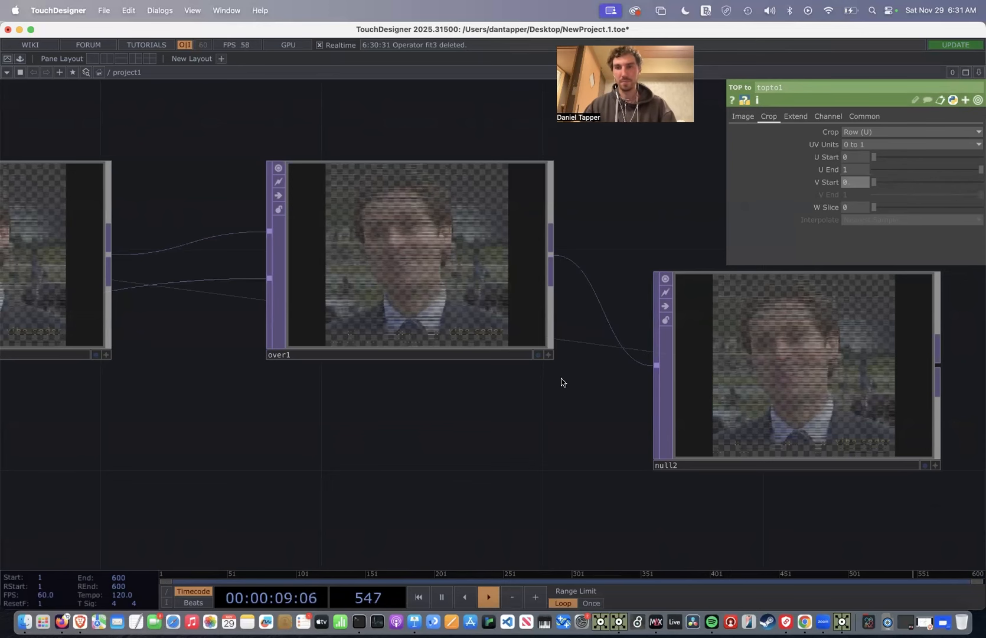
Add a Keyboard In CHOP and place it above fit2
scroll(561, 382, "down", 5)
key("Tab")
type("ke")
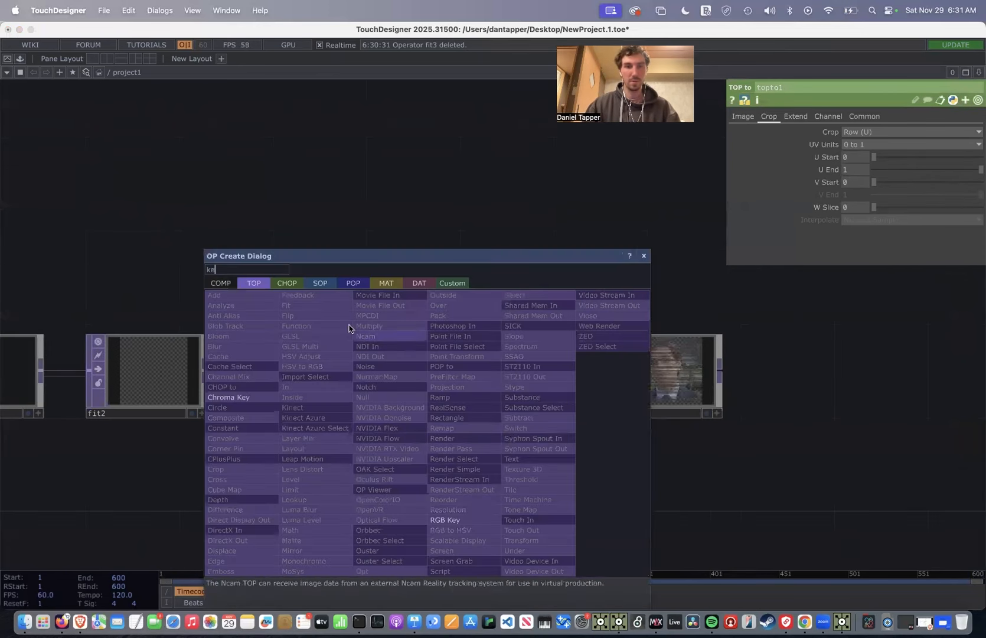
left_click(287, 283)
left_click(383, 454)
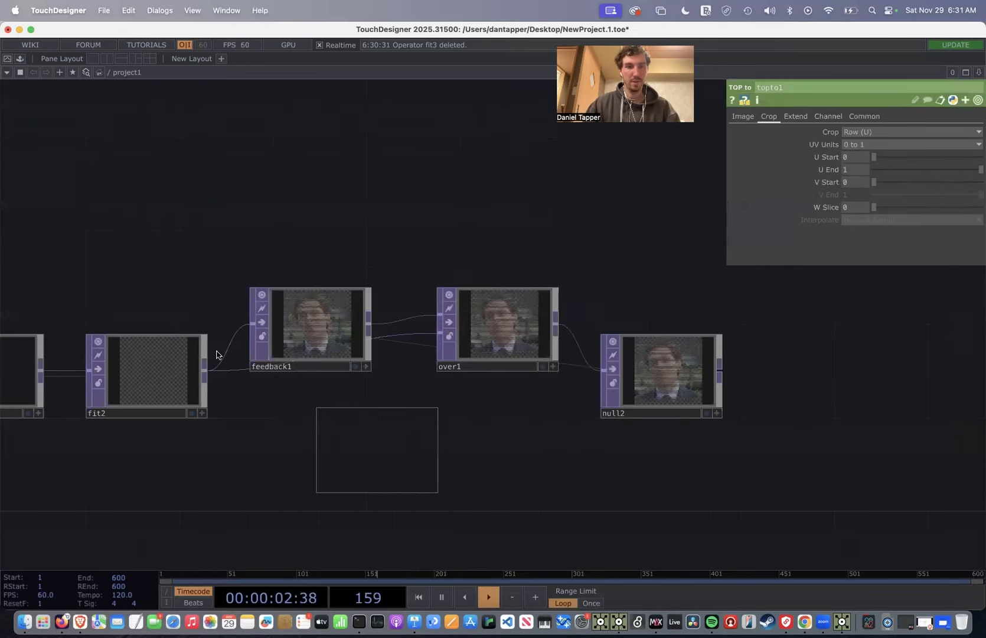
left_click(148, 270)
middle_click_drag(344, 213, 445, 193)
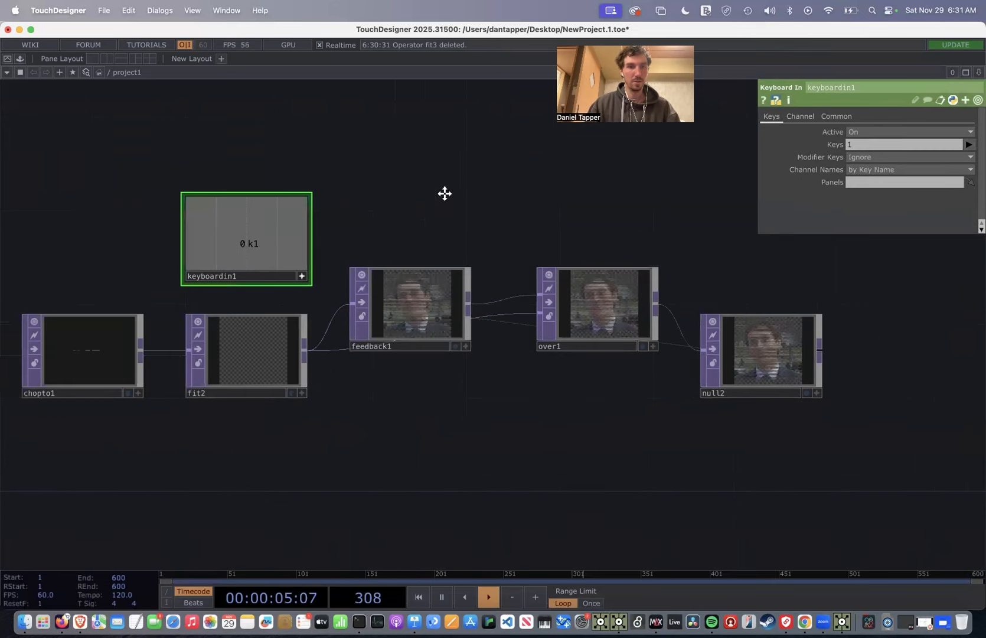
left_click_drag(444, 193, 515, 180)
Link keyboardin1's k1 channel to feedback1's Reset Pulse parameter and place keyboardin1 above feedback1
left_click_drag(313, 236, 200, 310)
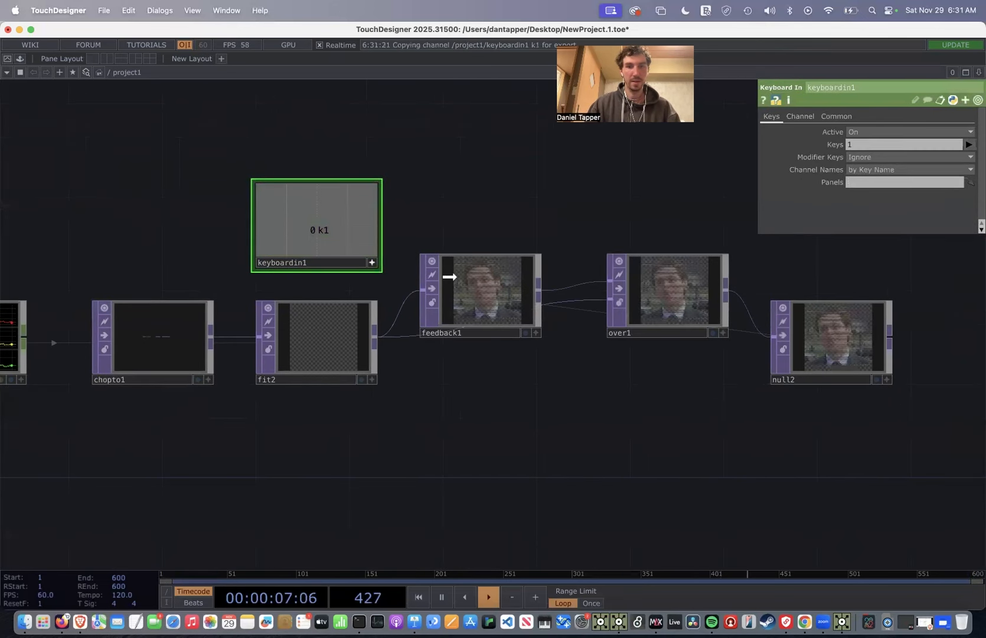
left_click(450, 276)
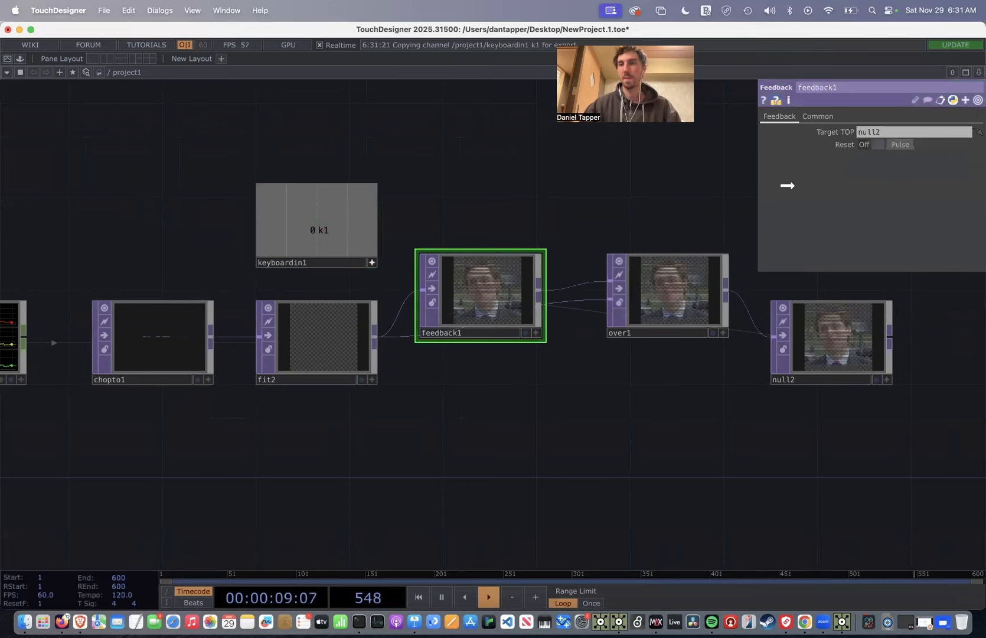
left_click_drag(906, 146, 907, 145)
left_click(898, 142)
left_click(372, 262)
left_click_drag(351, 251, 491, 204)
Add an LFO CHOP above topto1 and set its Type to Ramp
scroll(500, 267, "down", 5)
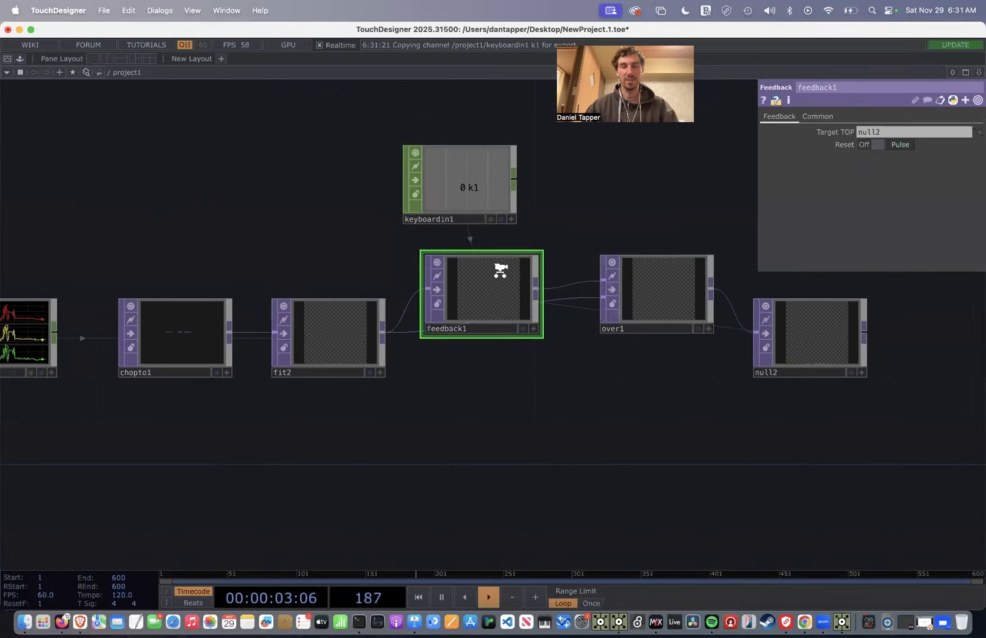
scroll(359, 261, "up", 3)
key("Tab")
type("lf")
left_click(313, 334)
left_click(378, 234)
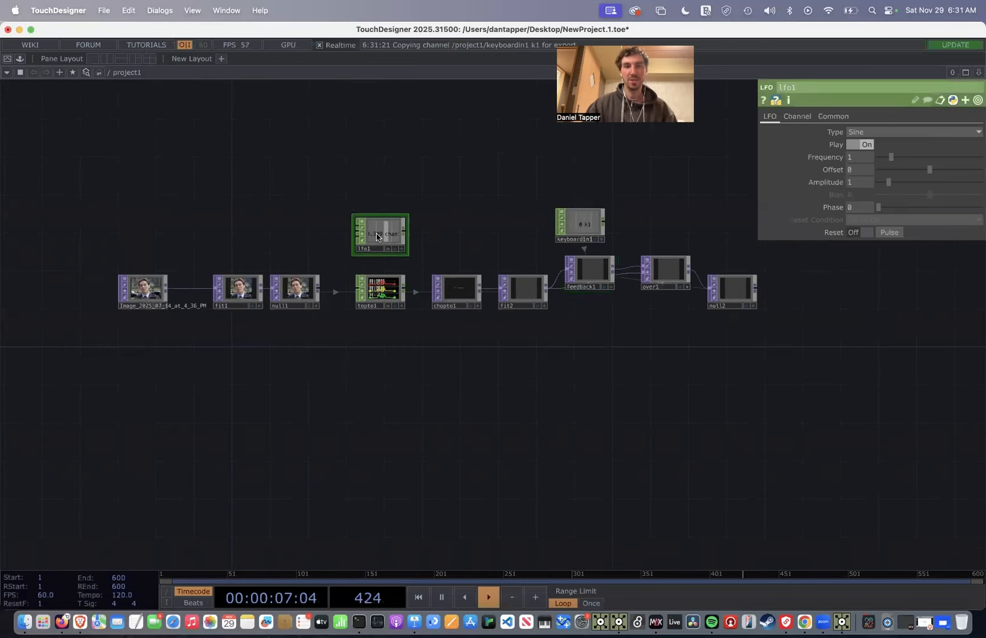
scroll(413, 245, "up", 3)
left_click(886, 132)
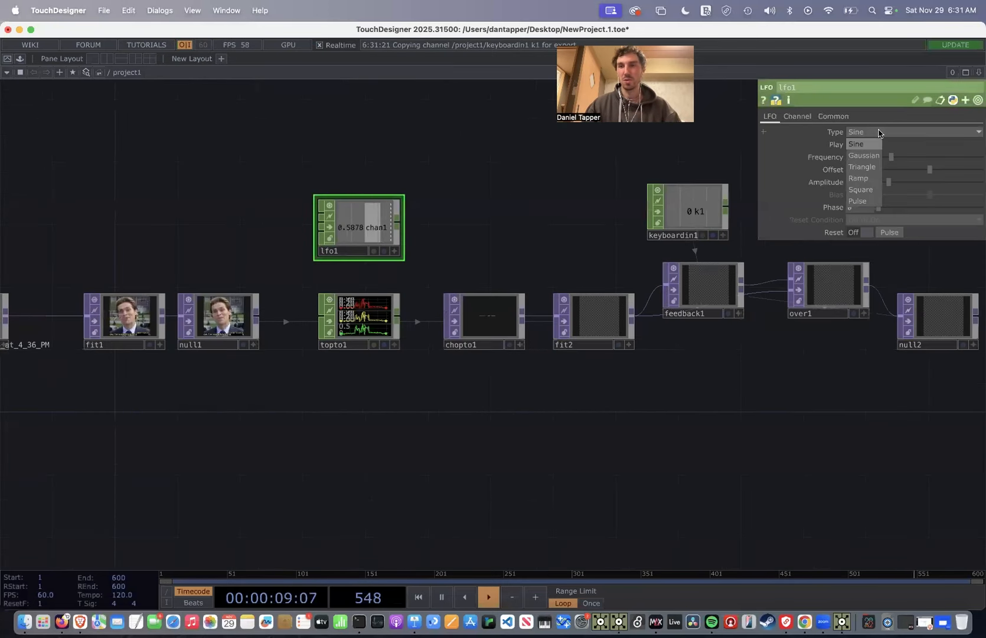
left_click(861, 178)
Link lfo1's chan1 channel to topto1's V Start parameter
left_click(395, 252)
left_click_drag(364, 215, 845, 178)
left_click(845, 177)
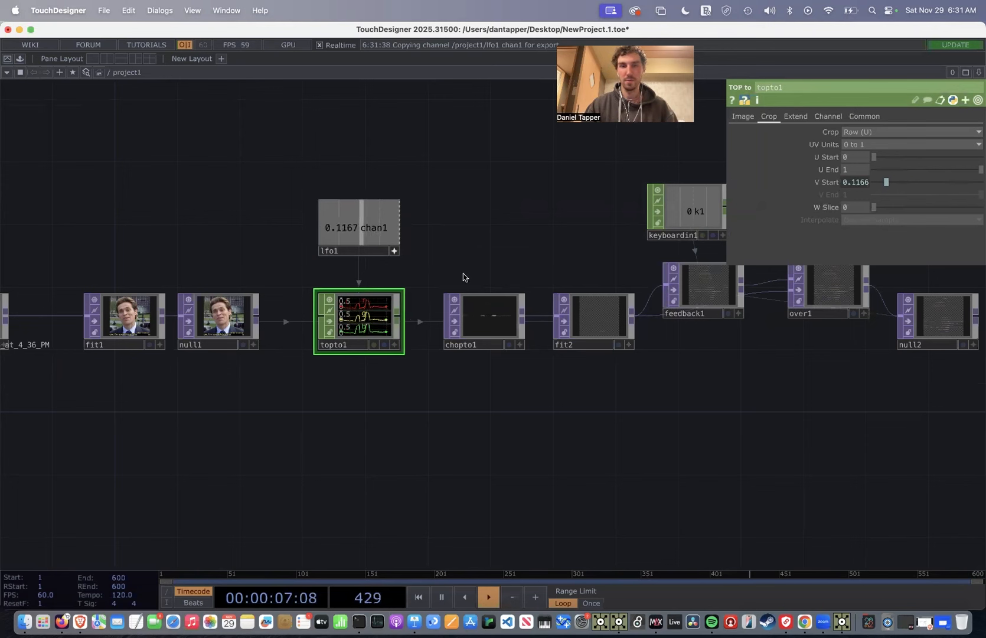
Deactivate lfo1's viewer and set its Frequency to 0.1
left_click(395, 252)
left_click(390, 243)
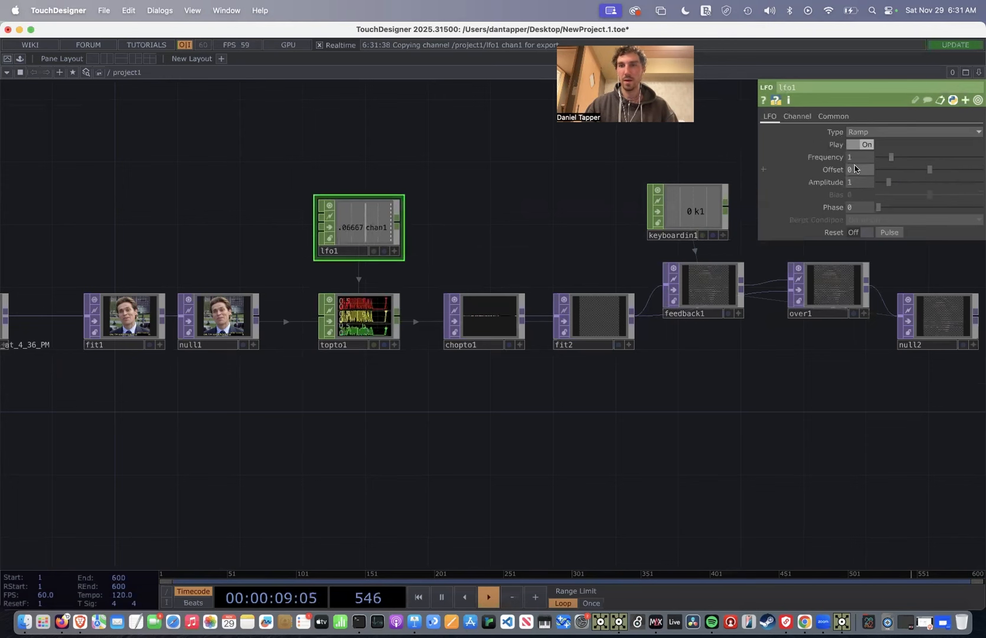
type("0.1")
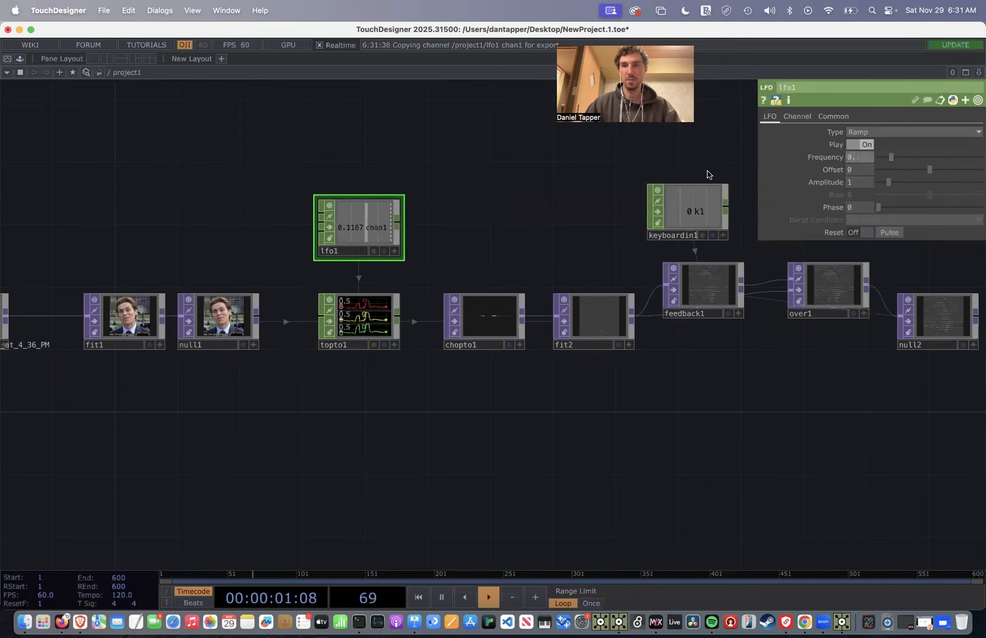
key("Return")
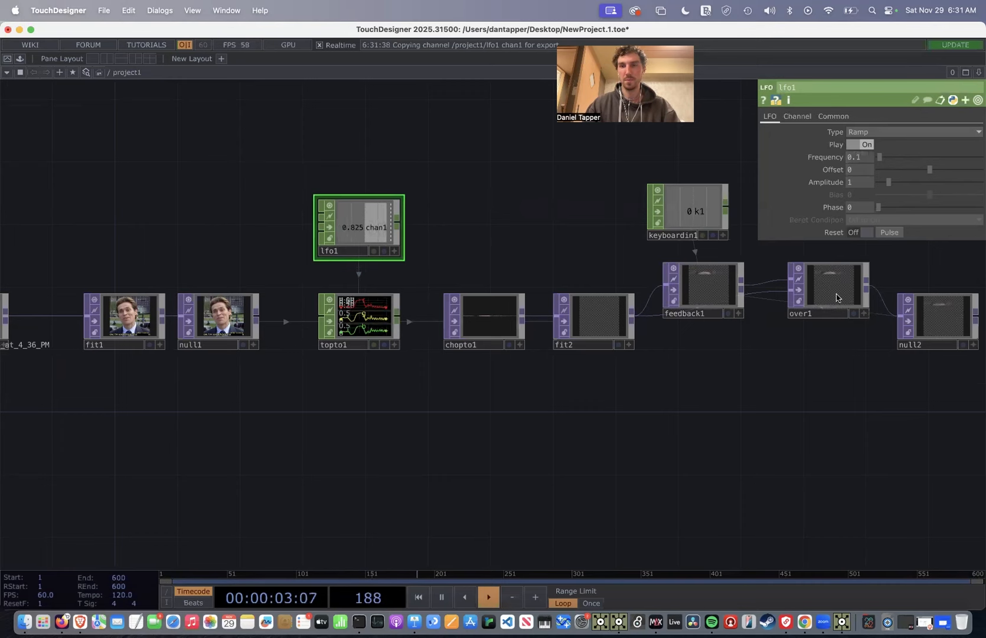
Examine how the ramp-driven scan rebuilds the image in feedback1, over1 and null2, and review the whole network
scroll(841, 274, "up", 6)
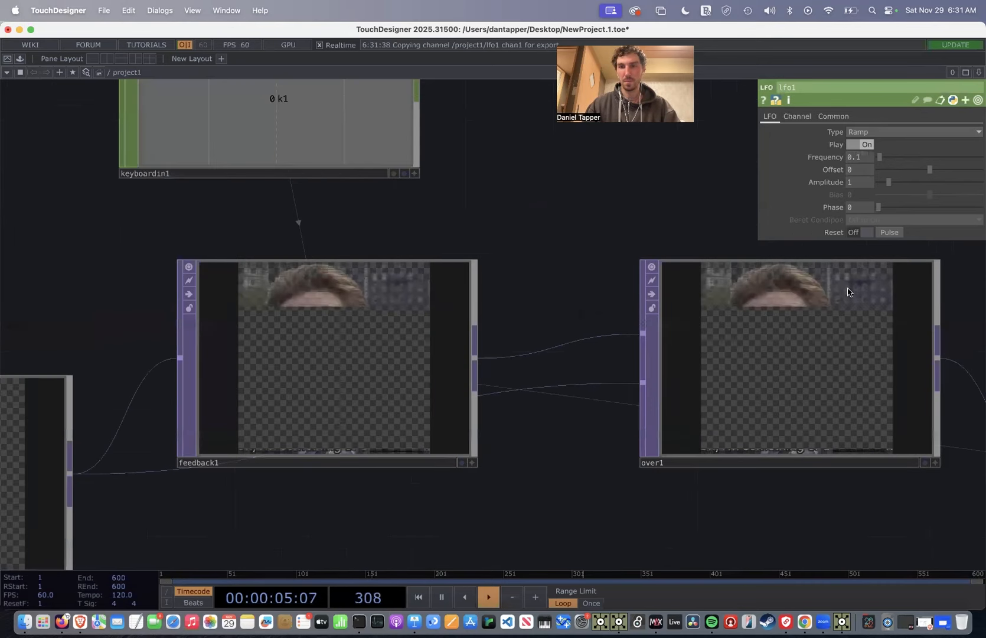
scroll(827, 400, "up", 1)
scroll(827, 400, "up", 4)
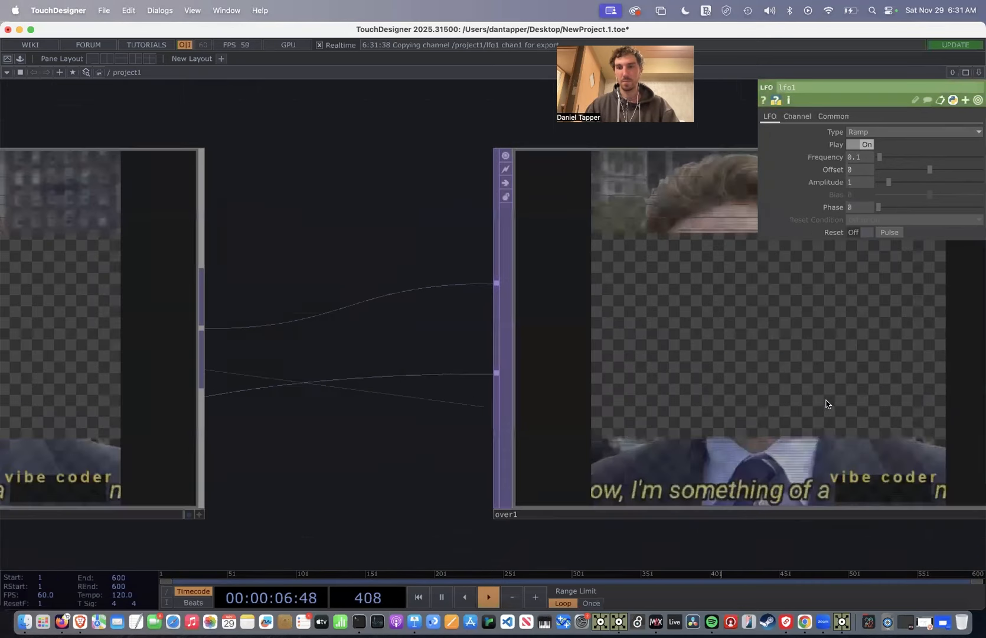
scroll(827, 401, "down", 2)
scroll(827, 400, "down", 5)
left_click_drag(709, 454, 592, 428)
left_click_drag(356, 151, 382, 187)
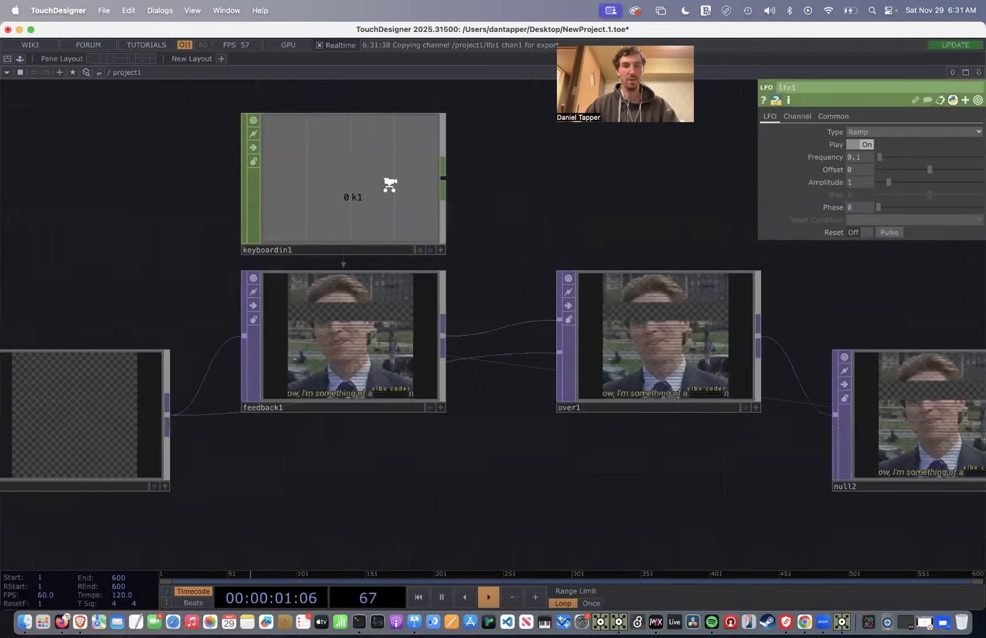
scroll(387, 185, "down", 4)
scroll(412, 301, "down", 1)
scroll(433, 302, "down", 3)
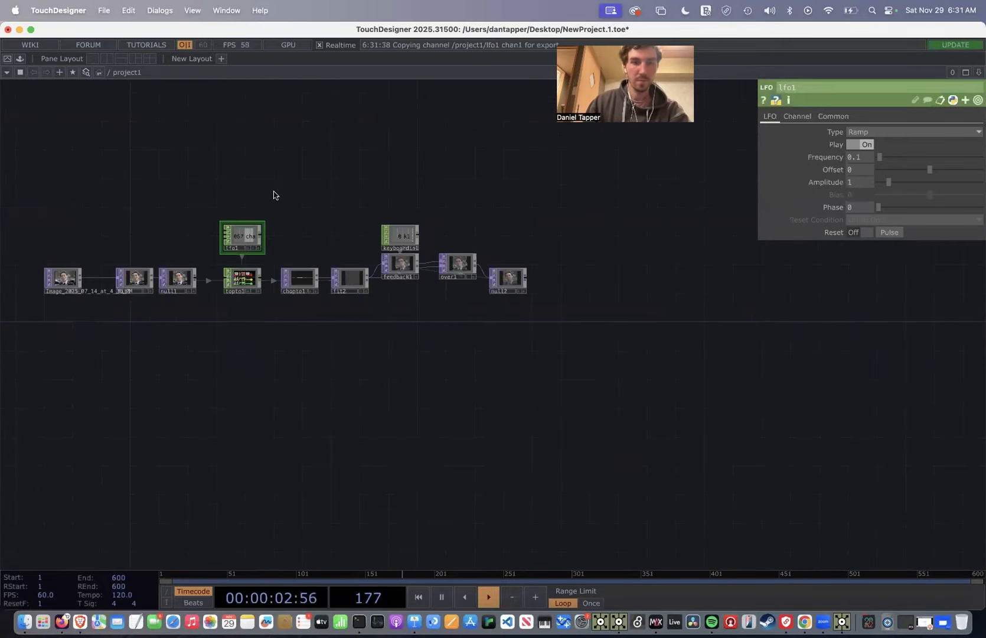
Shift the nodes from chopto1 through null2 farther from topto1, and undo the upward moves of chopto1 and fit2
right_click_drag(299, 193, 329, 295)
left_click_drag(360, 284, 421, 245)
left_click(386, 283)
left_click(421, 279)
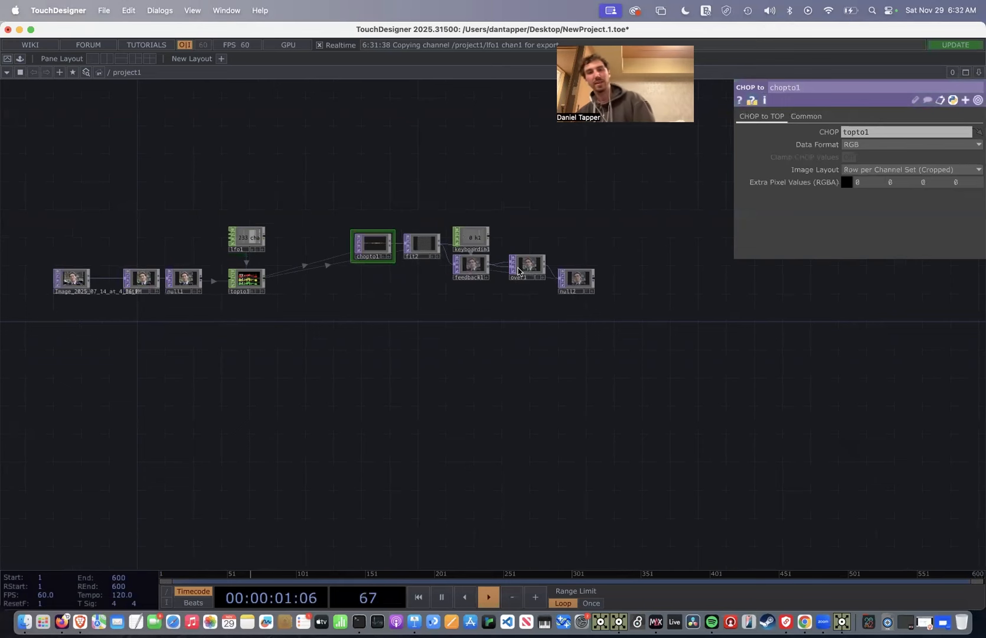
key("super+z")
key("super+z")
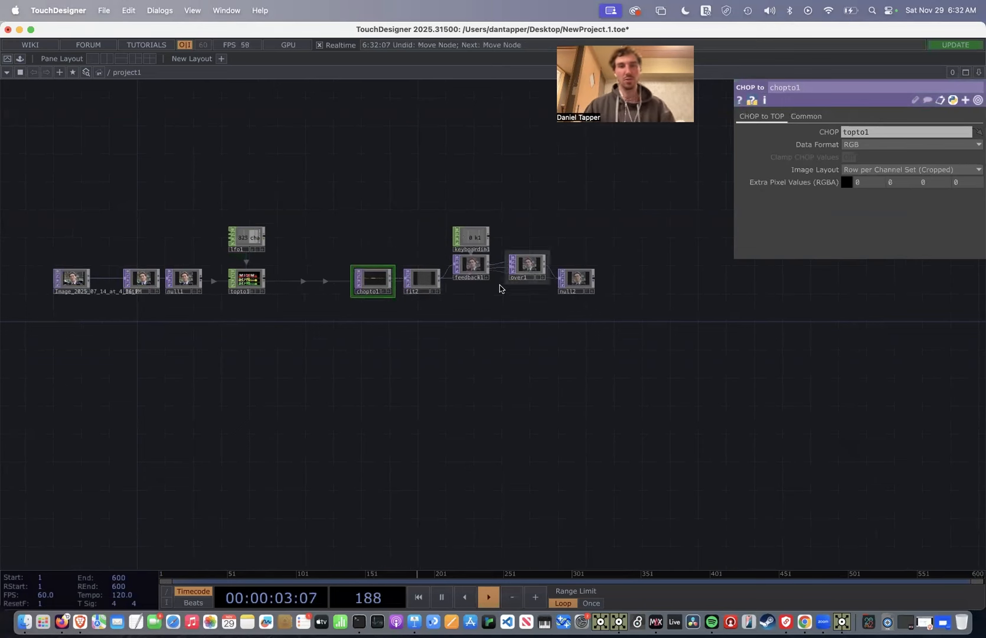
Move chopto1 farther from fit2 and insert a Fit TOP on the wire between them
scroll(514, 280, "up", 5)
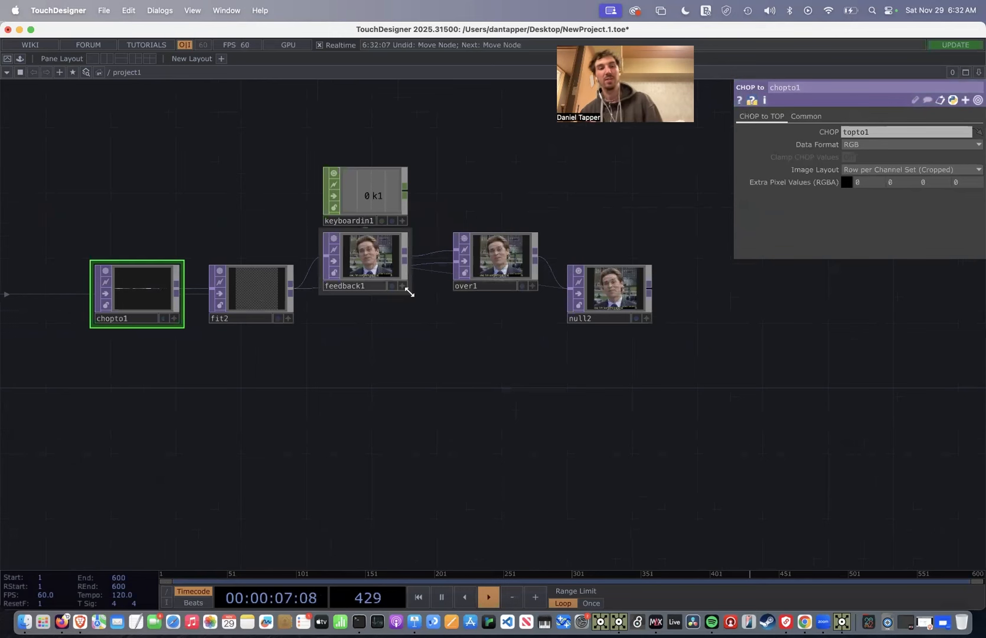
scroll(124, 289, "up", 3)
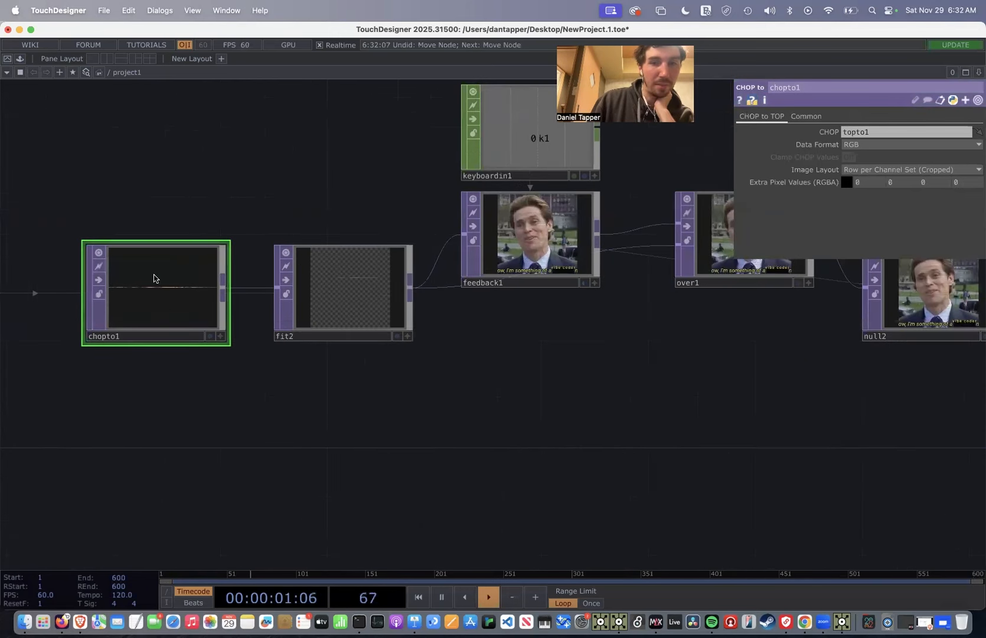
left_click_drag(154, 279, 74, 278)
right_click(169, 289)
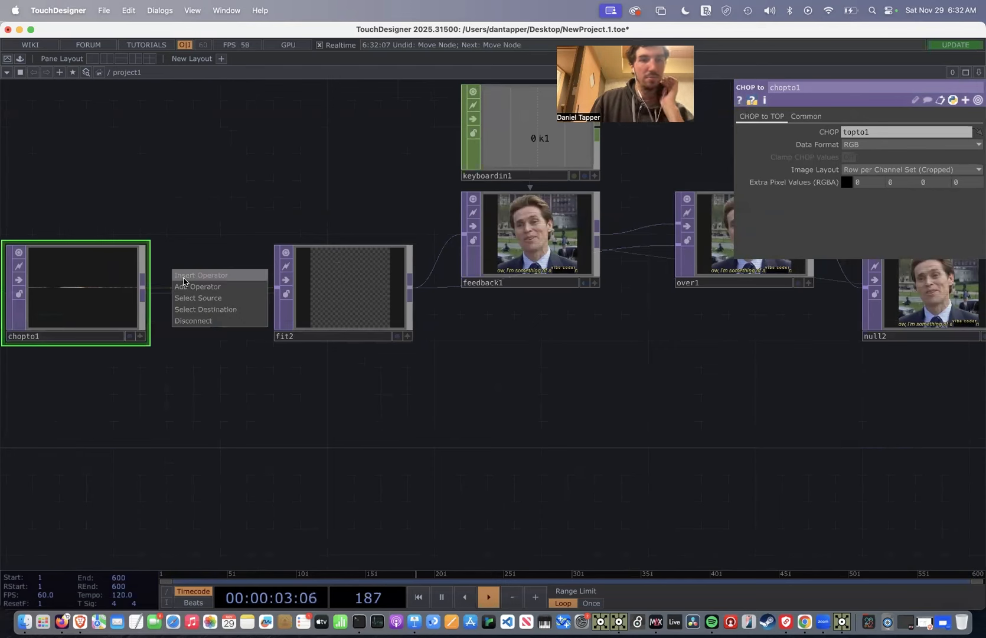
left_click(183, 278)
type("fi")
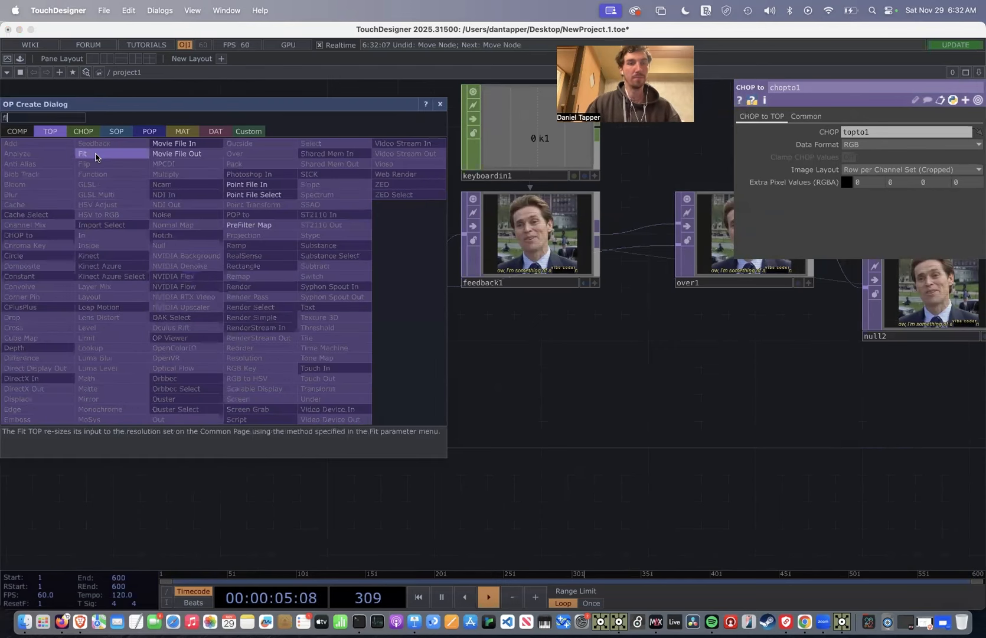
left_click(95, 157)
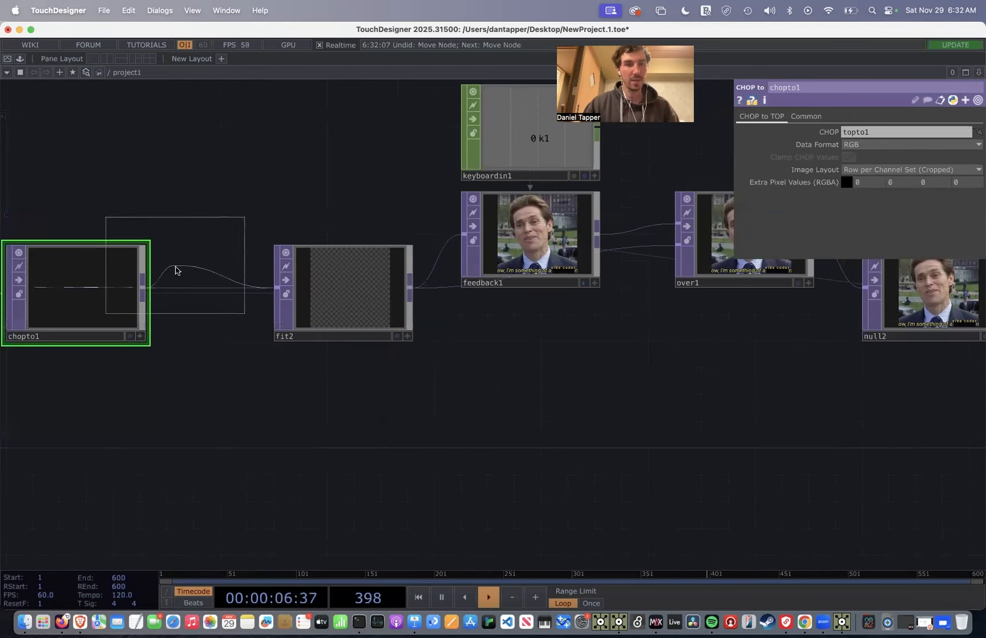
left_click(212, 288)
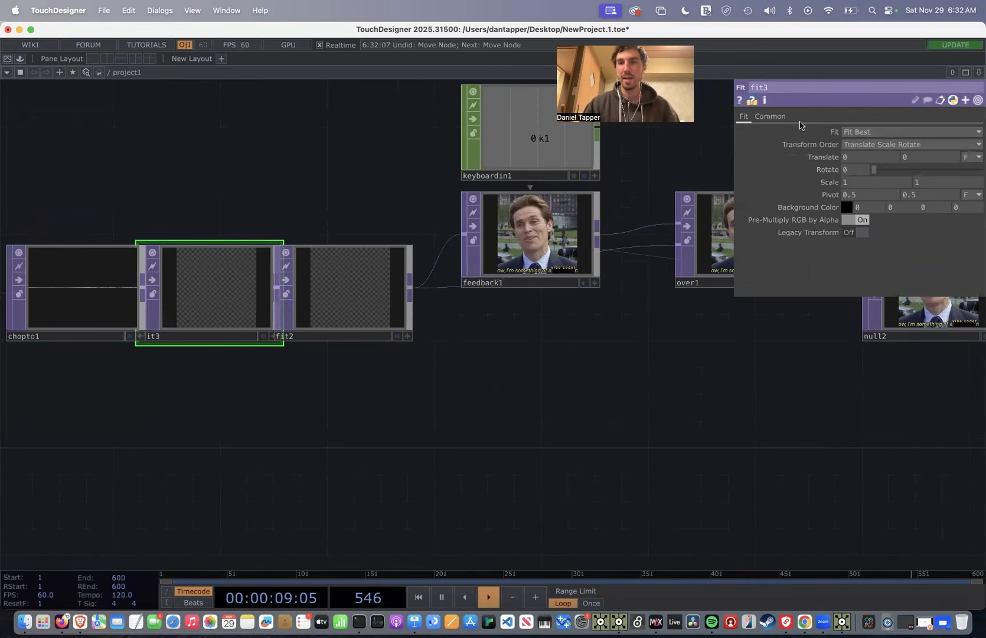
Set the output resolution of the new Fit TOP between chopto1 and fit2 to 1000 by 4
left_click(770, 116)
left_click(869, 144)
type("2")
key("Return")
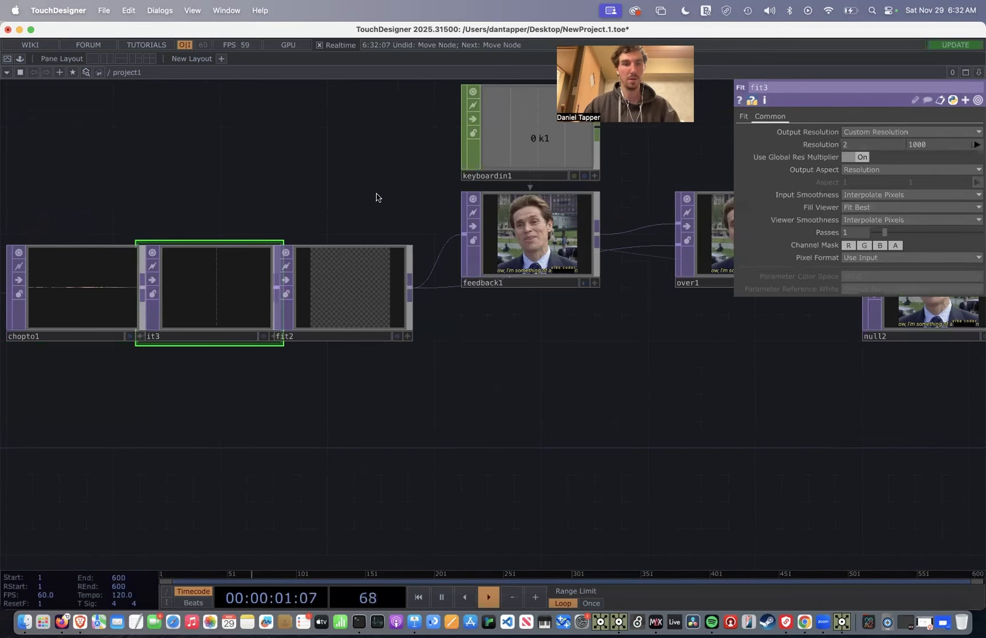
type("10")
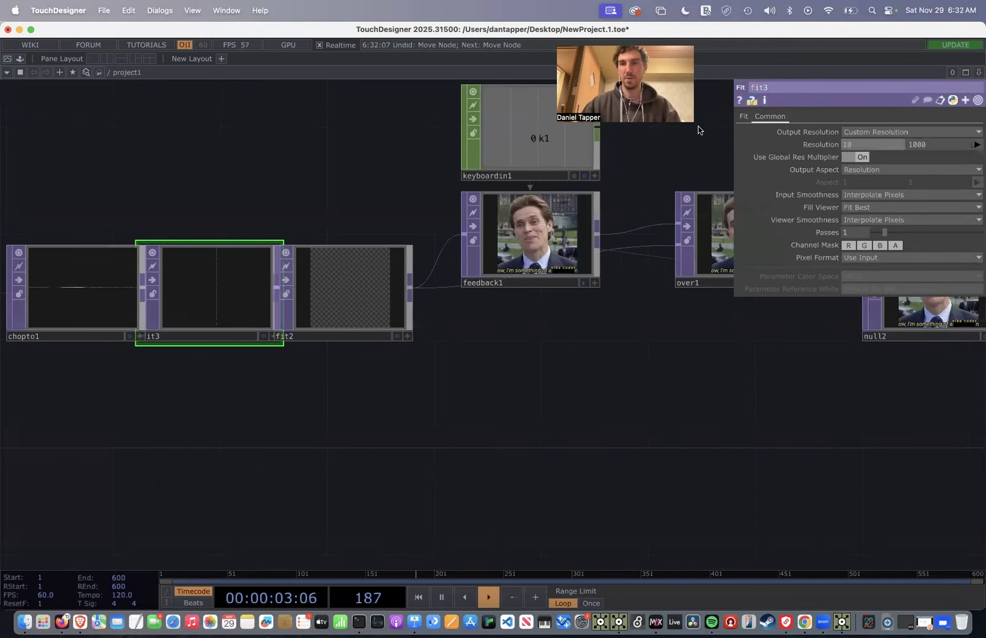
type("00")
key("Tab")
type("4")
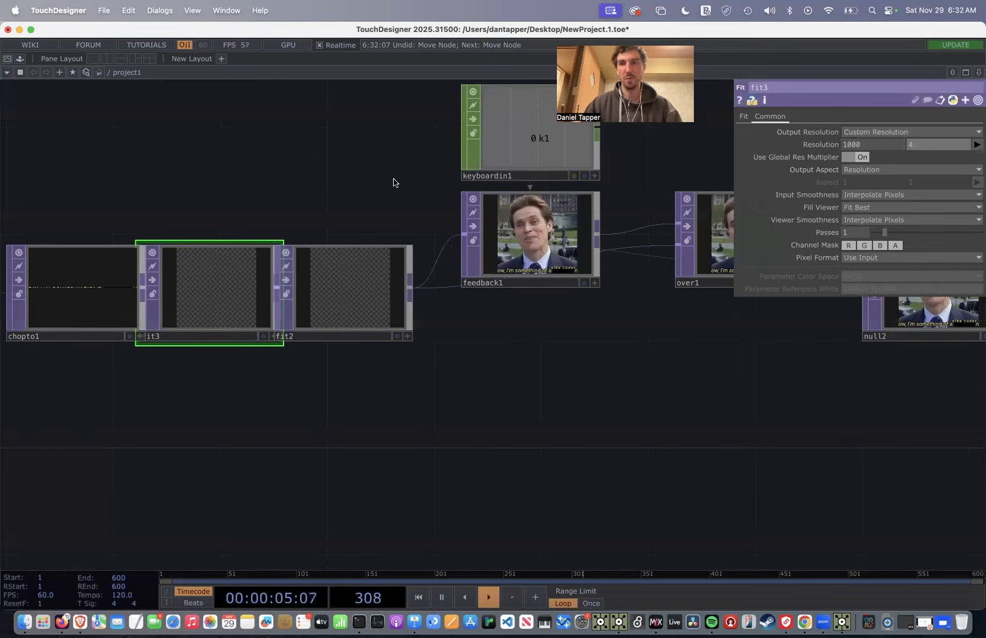
key("Return")
Set fit3's Fit mode to Fill and examine how the image rebuilds through feedback1, over1 and null2
left_click(745, 116)
left_click(854, 144)
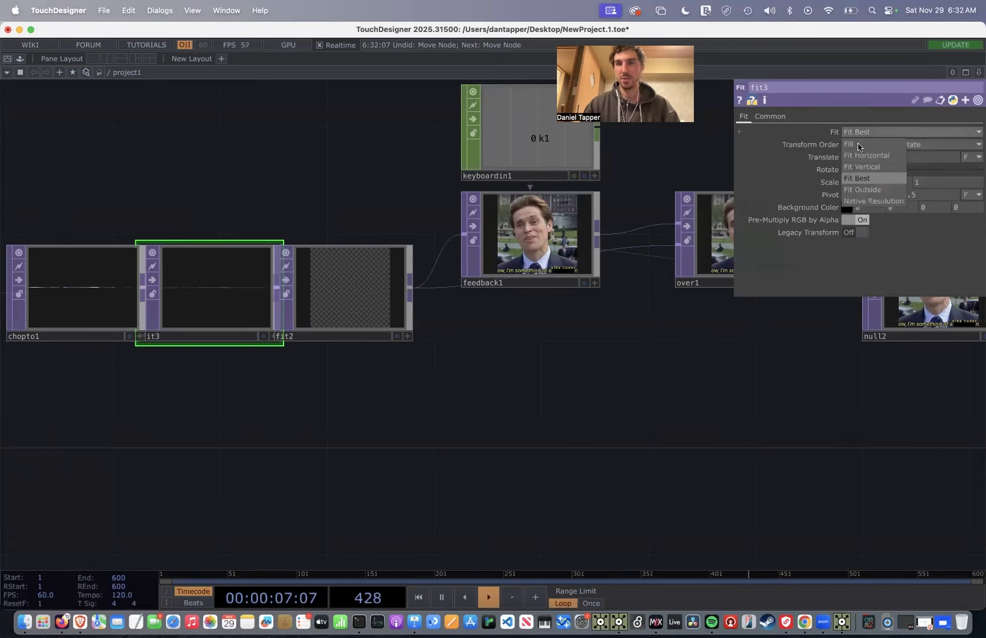
left_click(854, 147)
left_click_drag(570, 310, 341, 344)
scroll(724, 350, "up", 10)
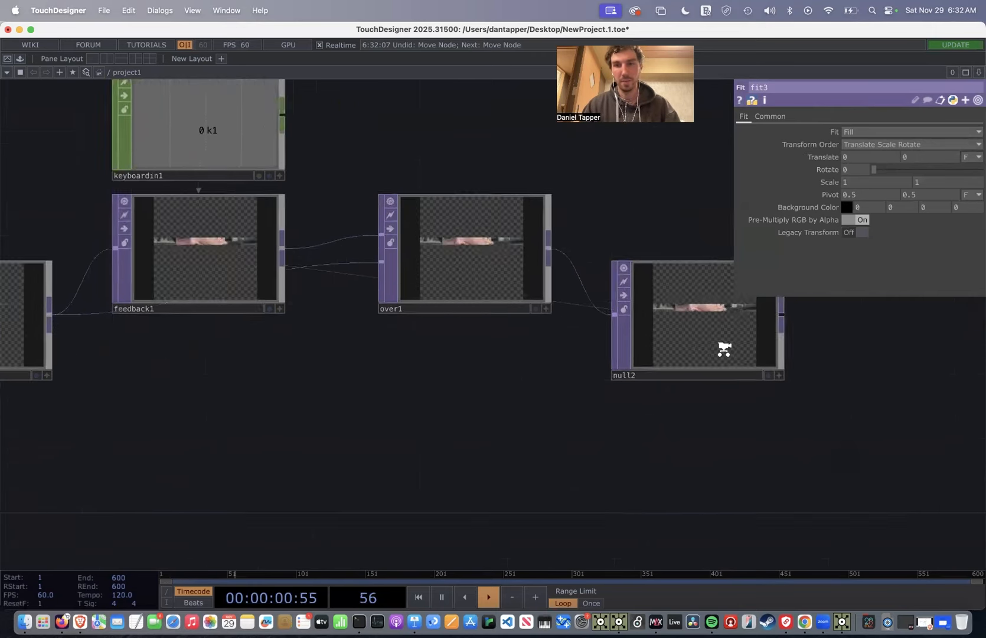
scroll(724, 349, "down", 10)
scroll(721, 319, "up", 5)
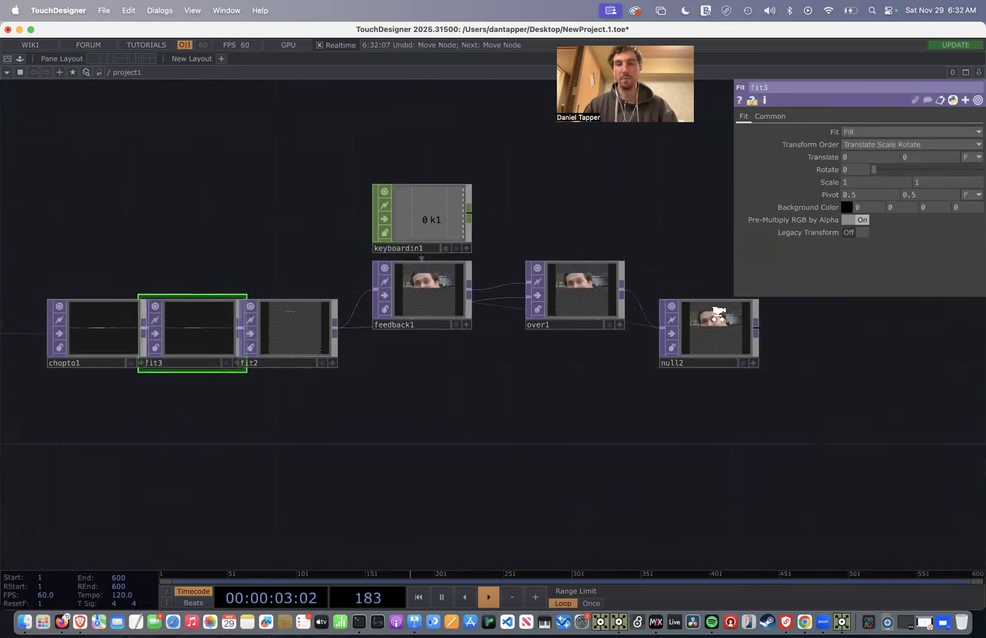
scroll(721, 316, "down", 6)
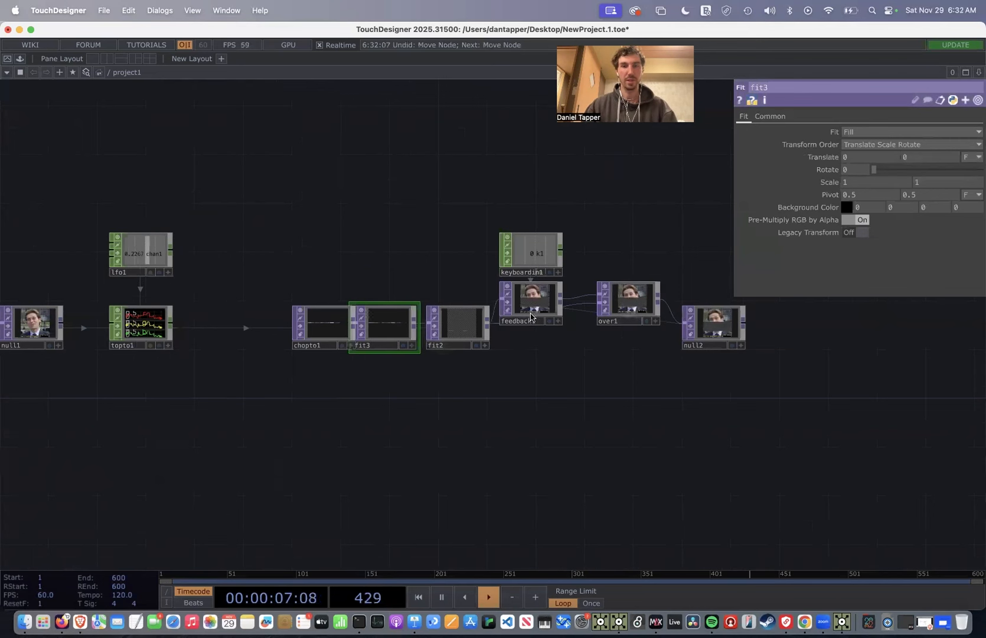
scroll(502, 380, "down", 5)
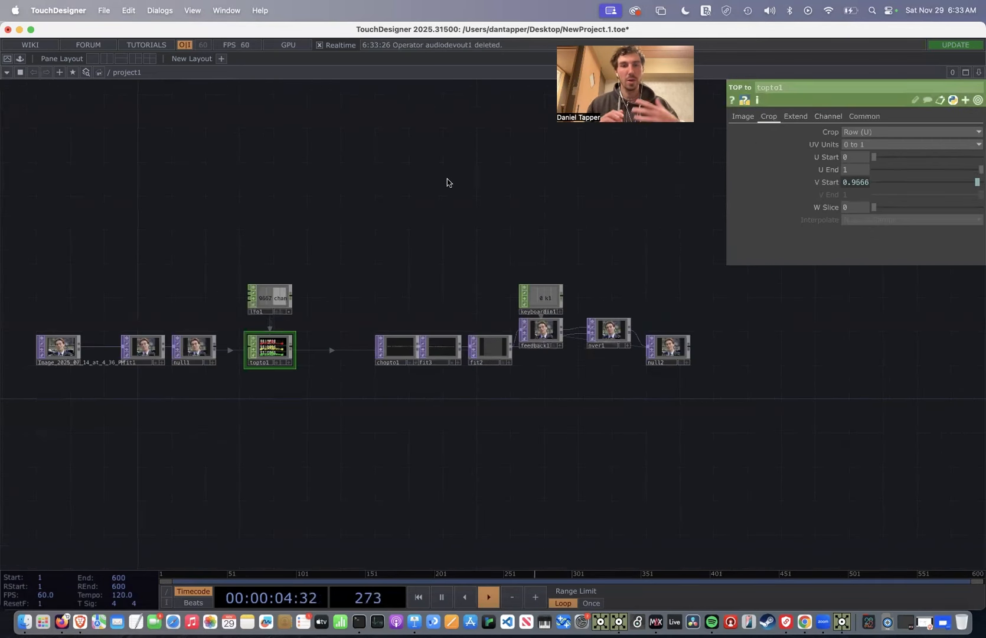
Move the chain from chopto1 through null2 above the topto1 row and connect a new Audio Device Out CHOP to topto1's output
left_click_drag(374, 238, 688, 410)
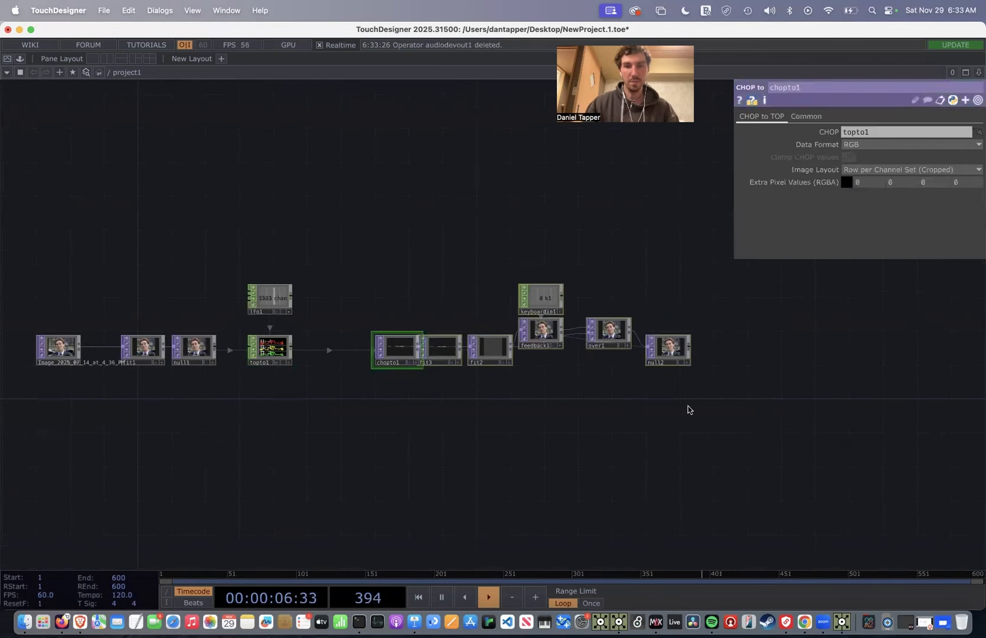
left_click_drag(409, 351, 388, 228)
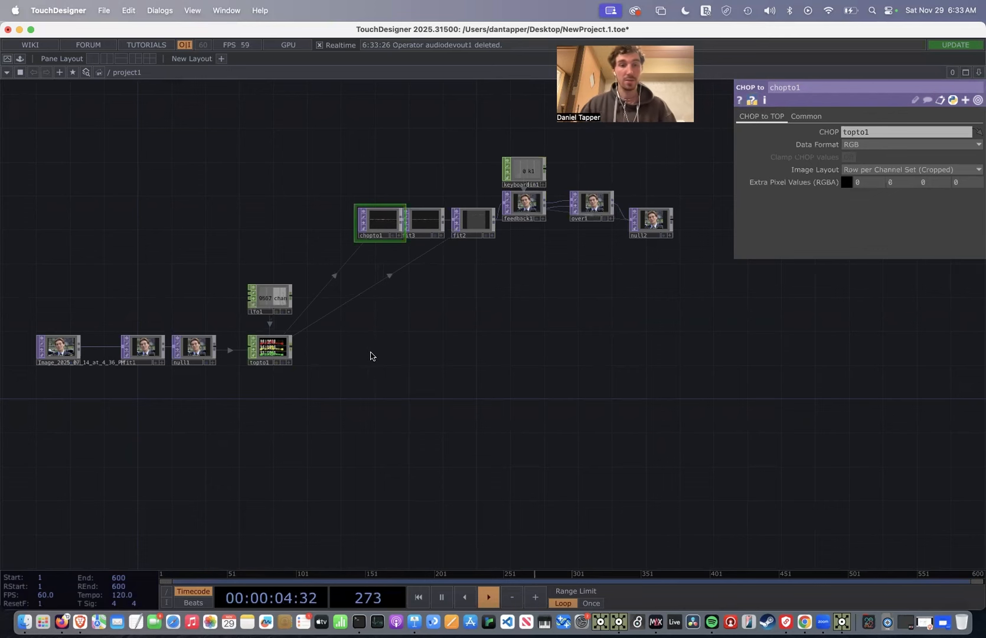
left_click_drag(291, 352, 626, 346)
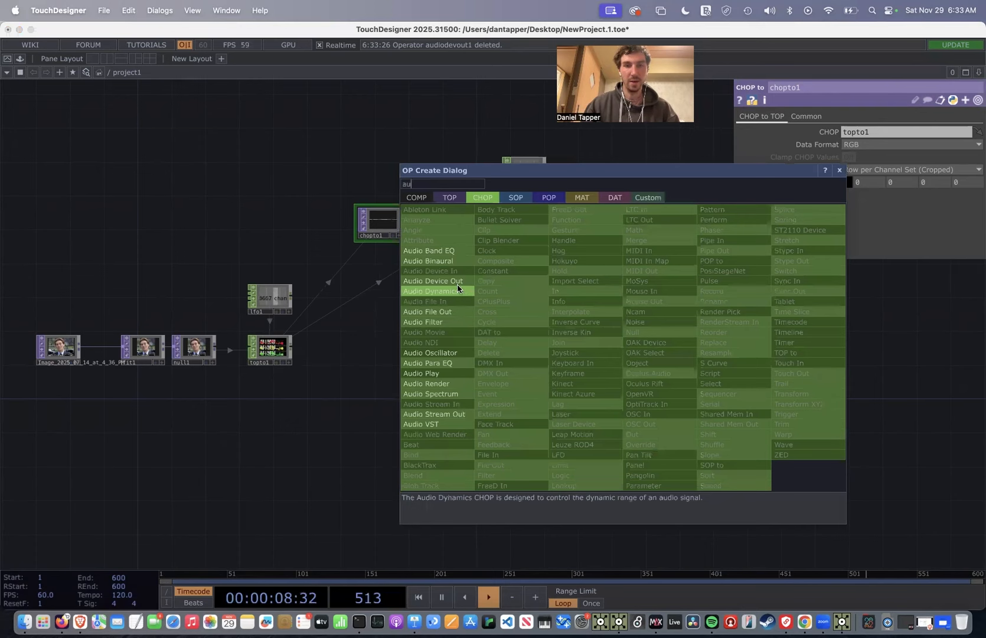
left_click(459, 290)
left_click(484, 351)
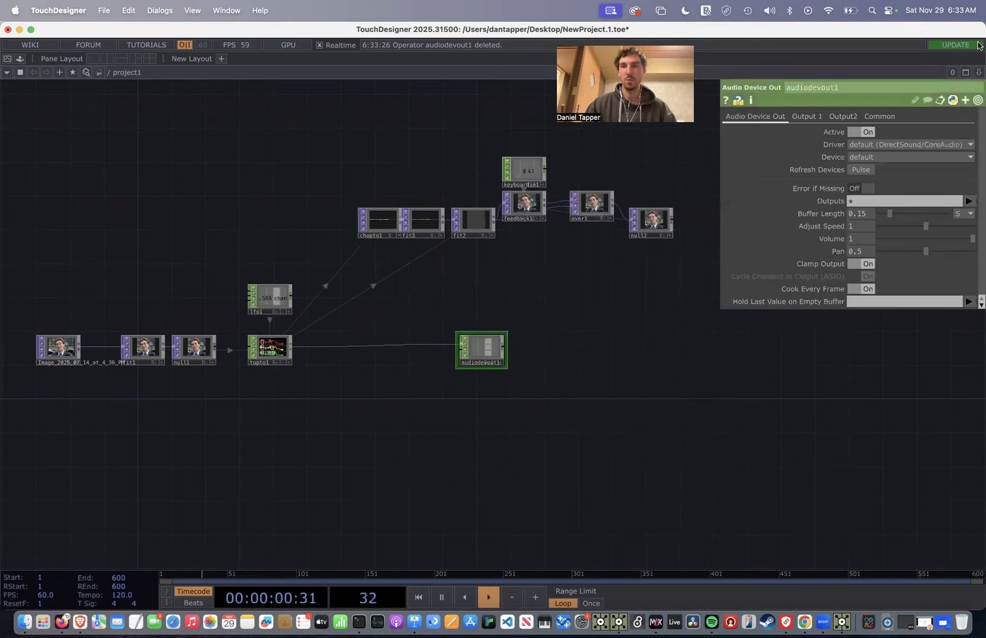
Try BlackHole 2ch as audiodevout1's output device and settle on ZoomAudioDevice
left_click(876, 158)
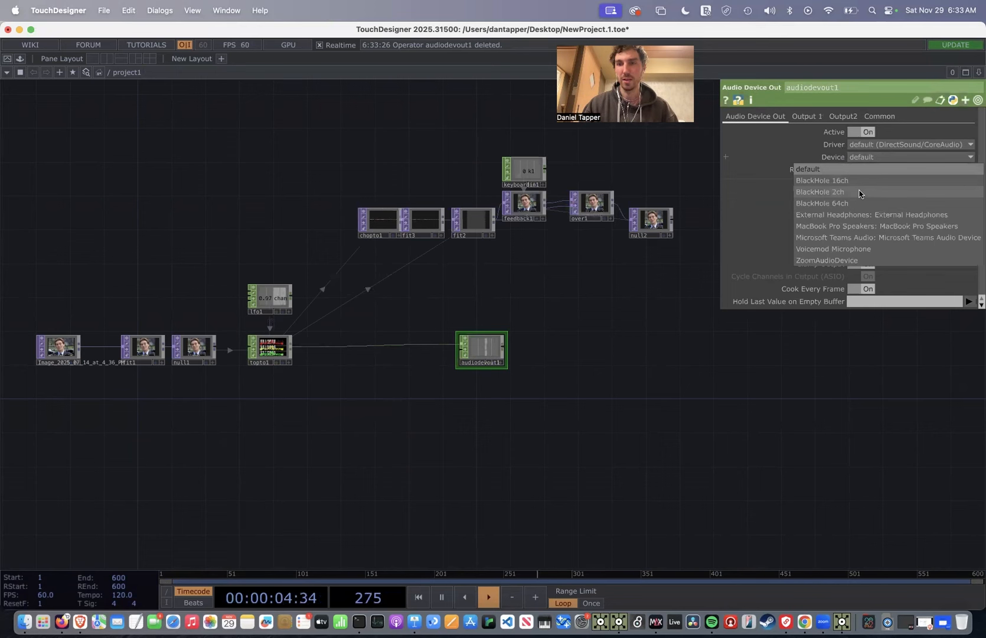
left_click(860, 194)
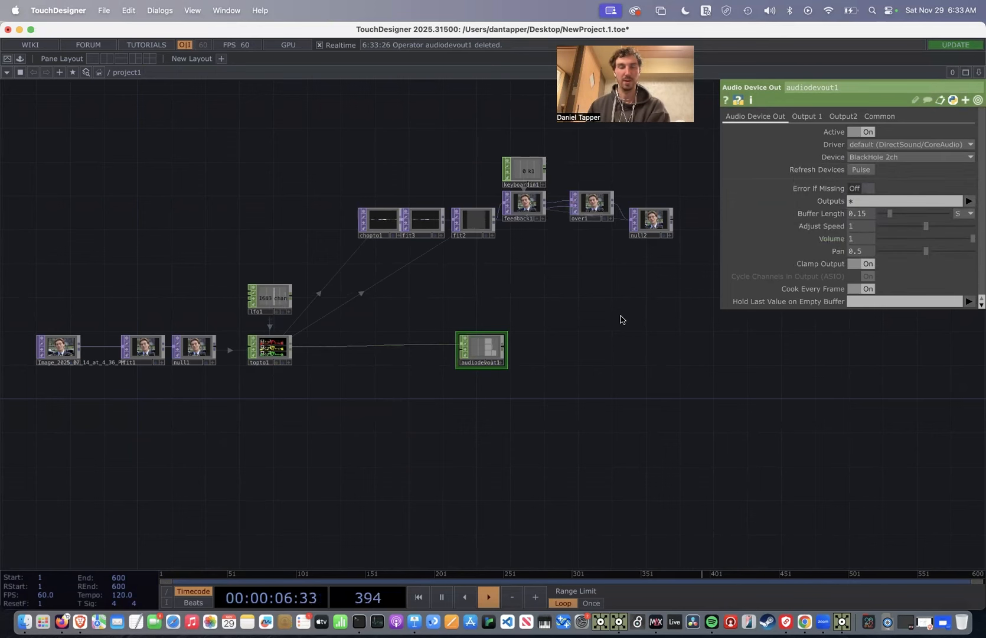
left_click(885, 164)
left_click(874, 264)
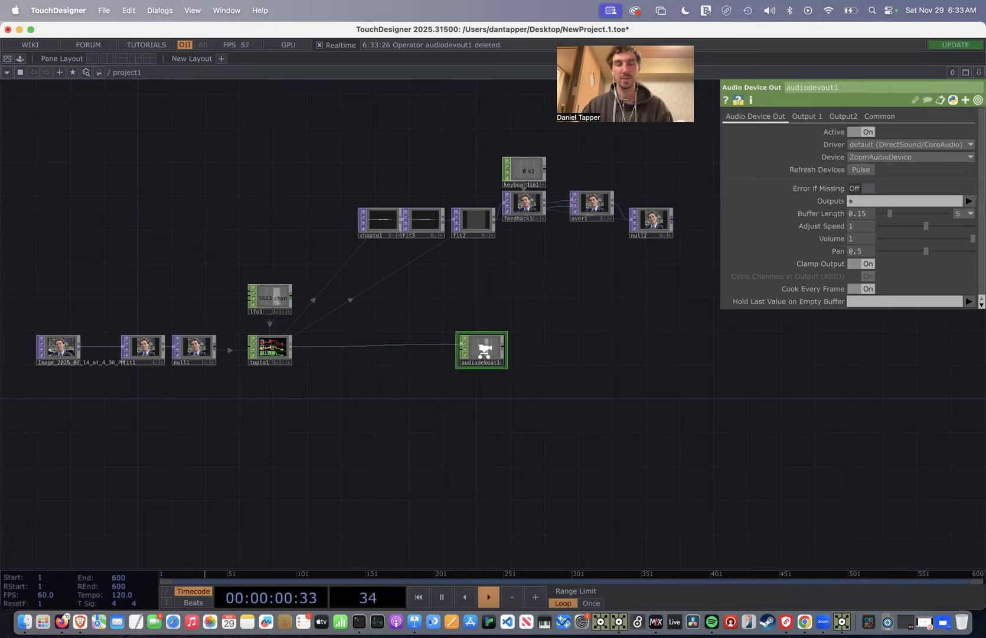
Set topto1's Extend Left and Extend Right channel options to Cycle
scroll(485, 353, "up", 3)
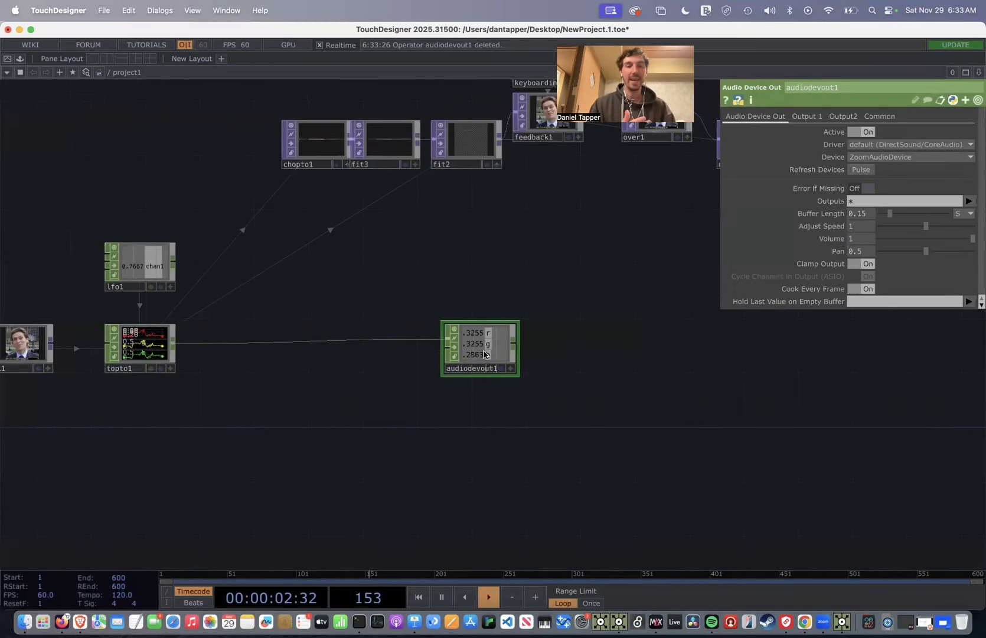
scroll(489, 349, "up", 2)
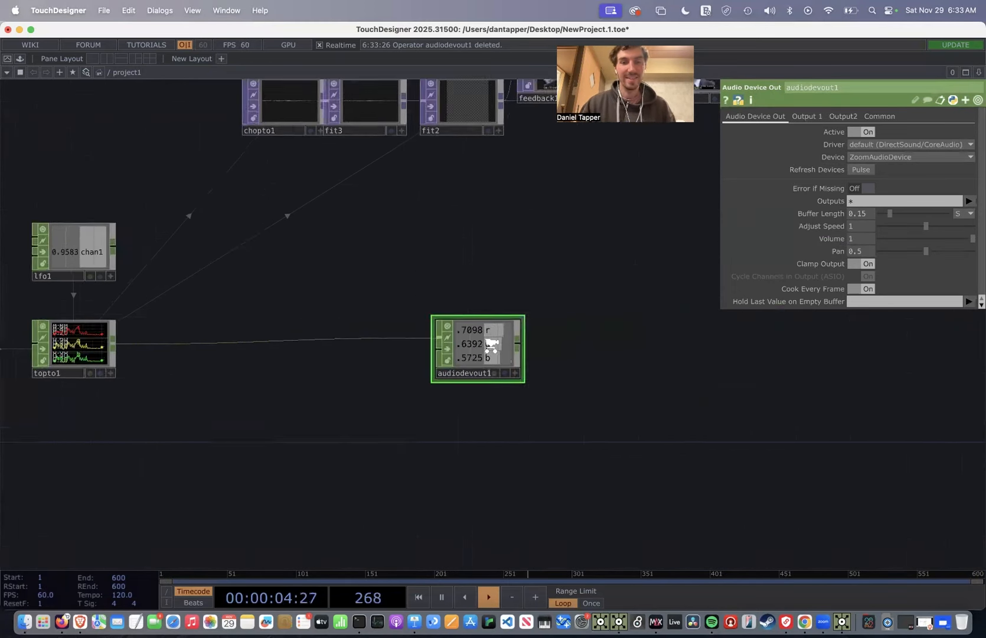
scroll(491, 345, "up", 1)
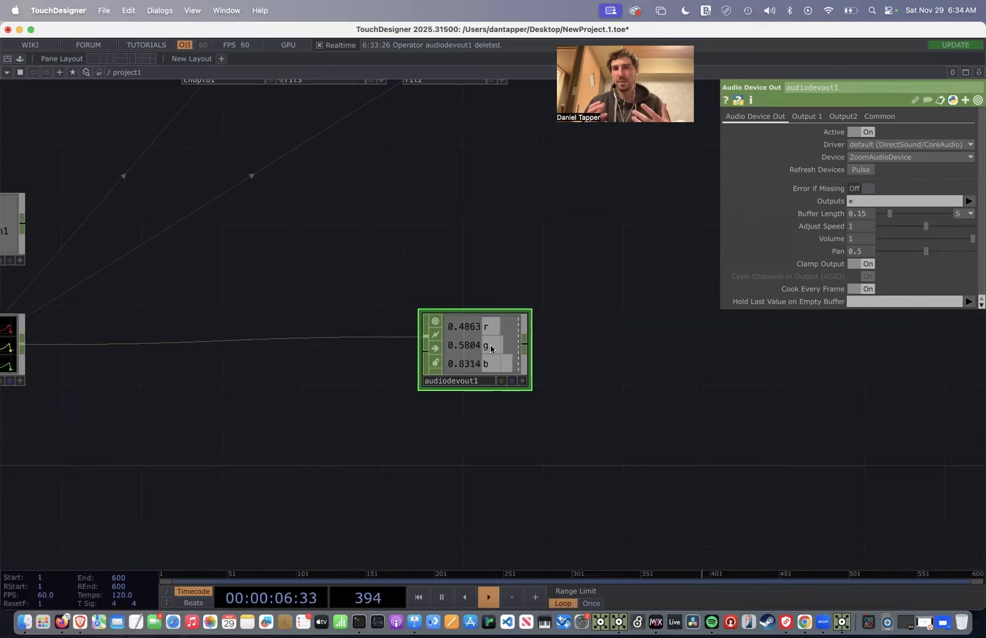
left_click_drag(258, 322, 453, 307)
left_click(171, 339)
key("p")
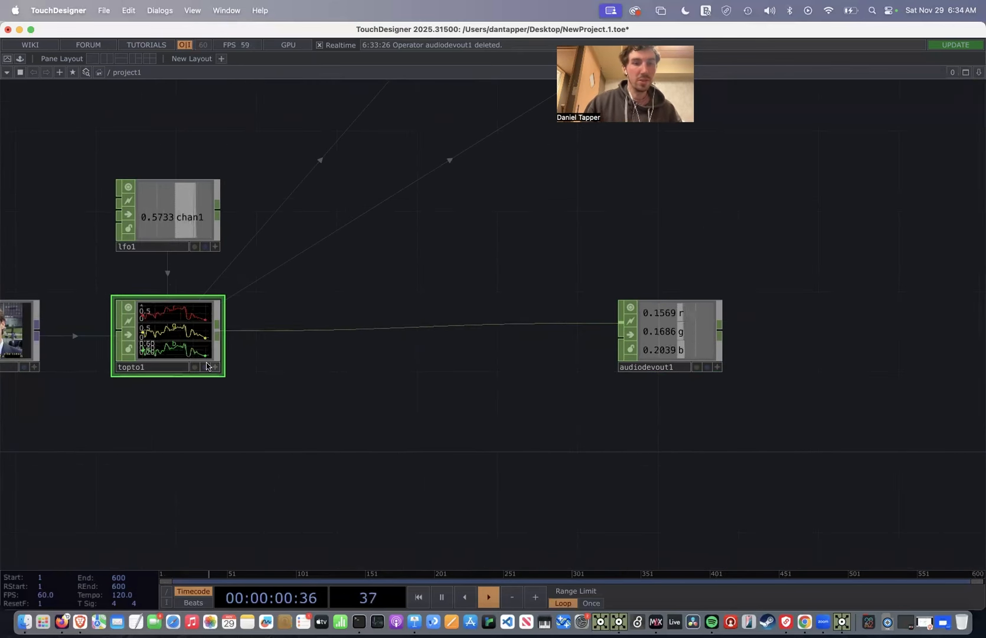
key("p")
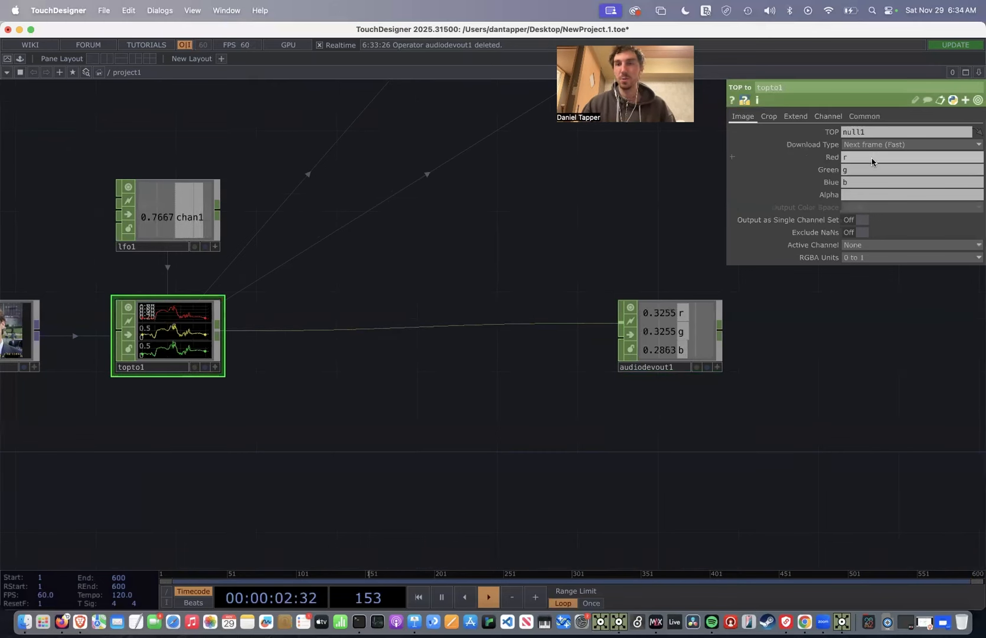
left_click(827, 116)
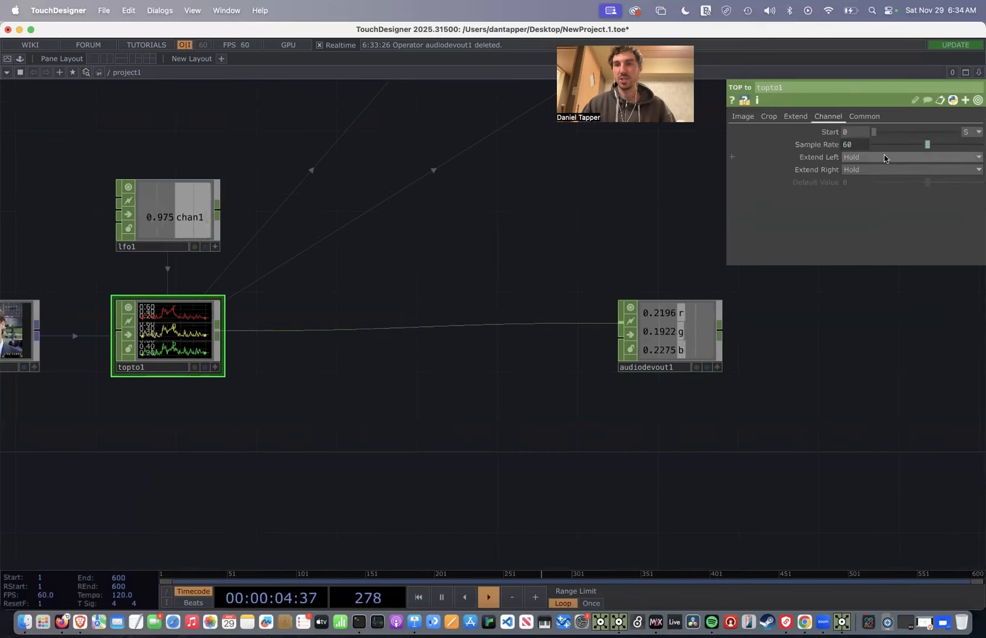
left_click(866, 157)
left_click(856, 191)
left_click(866, 170)
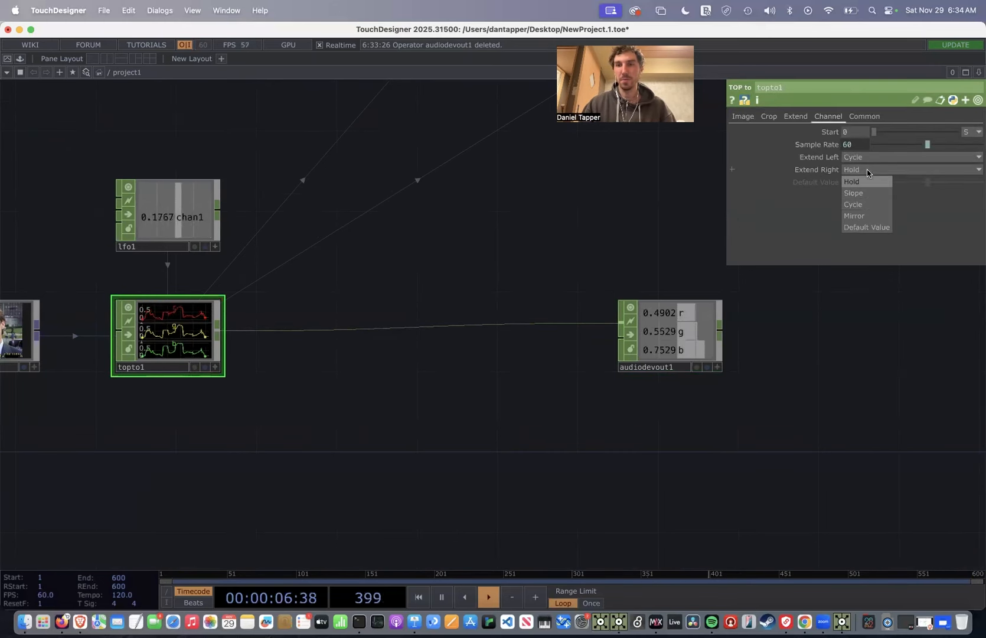
left_click(854, 203)
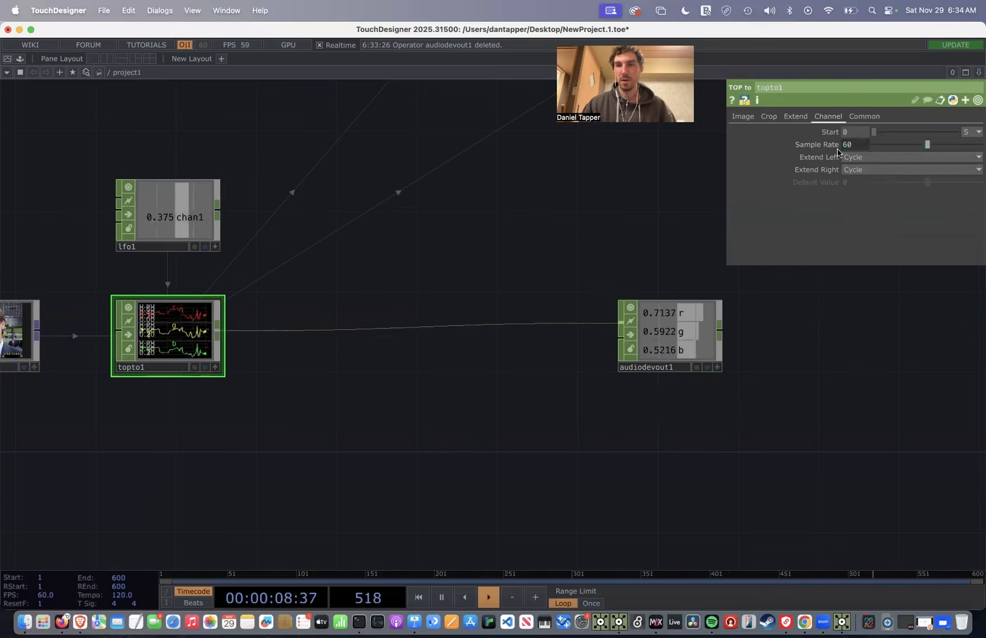
Switch topto1's Sample Rate from an expression to a constant value of 44100
left_click(817, 144)
left_click(787, 158)
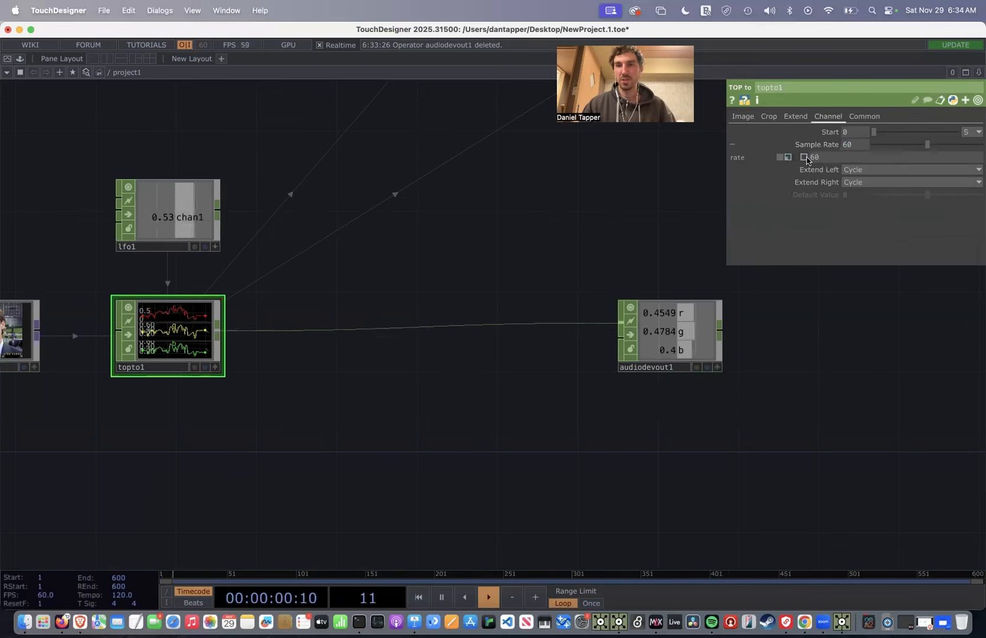
left_click(848, 158)
type("44100")
key("Return")
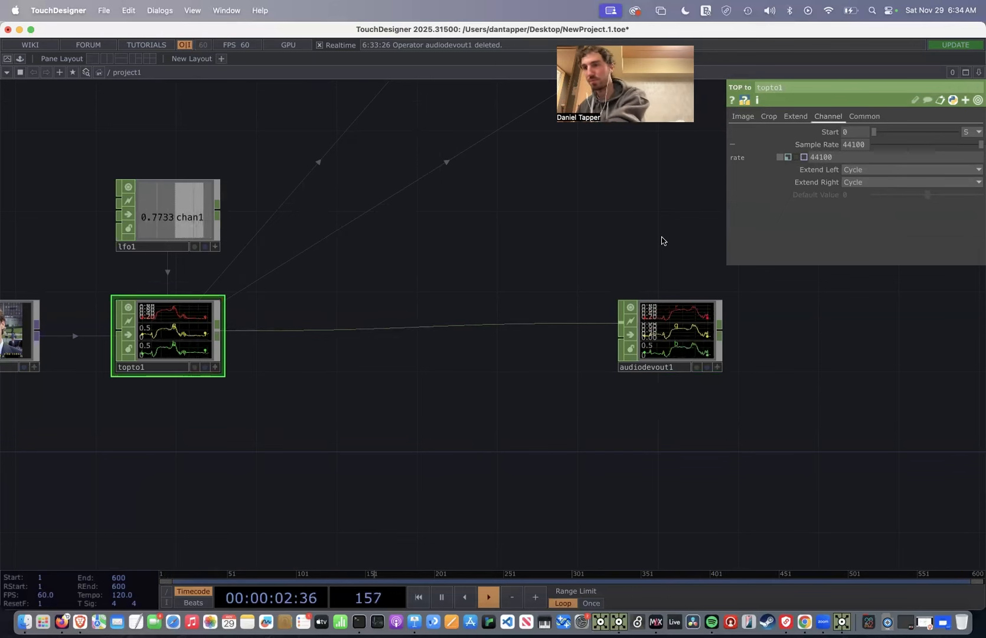
Pause the timeline, undo and redo topto1's sample rate change, and review its crop and channel settings
key("space")
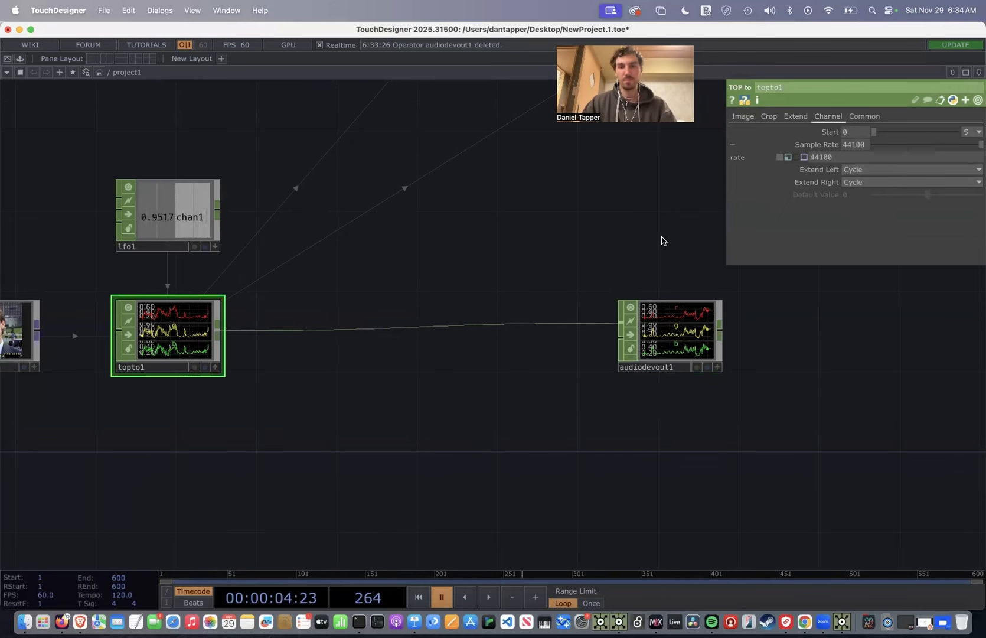
key("super+z")
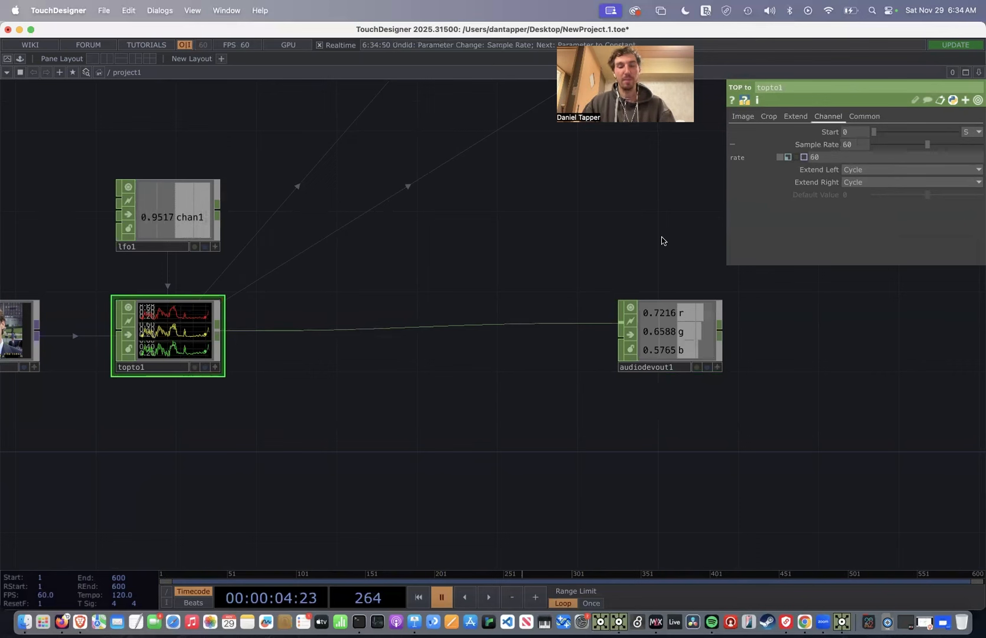
key("super+y")
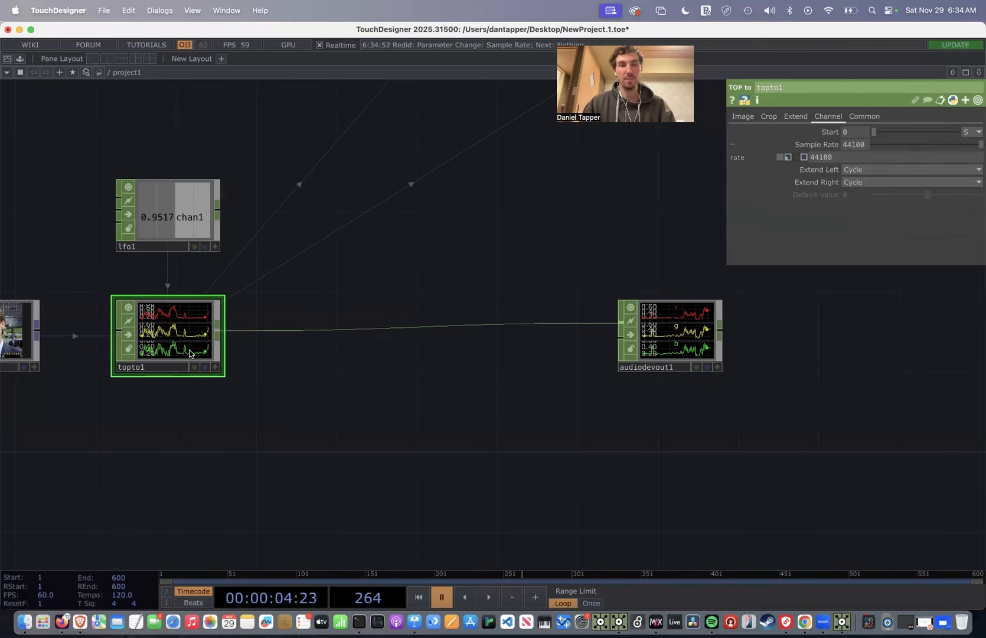
left_click(770, 117)
left_click(819, 117)
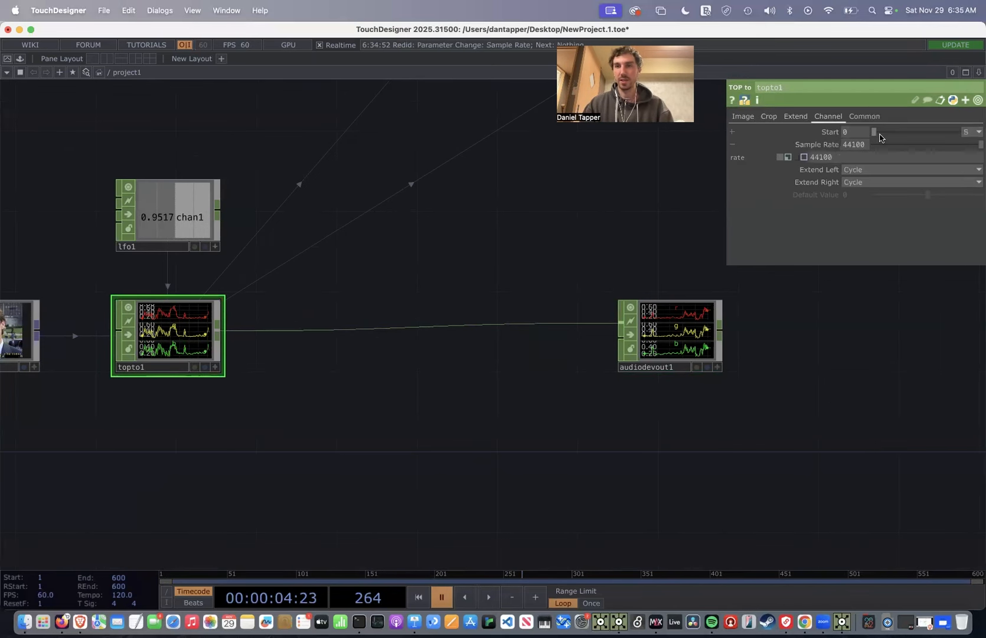
Restore topto1's Sample Rate to the me.time.rate expression and set Extend Left and Extend Right to Hold
left_click(789, 157)
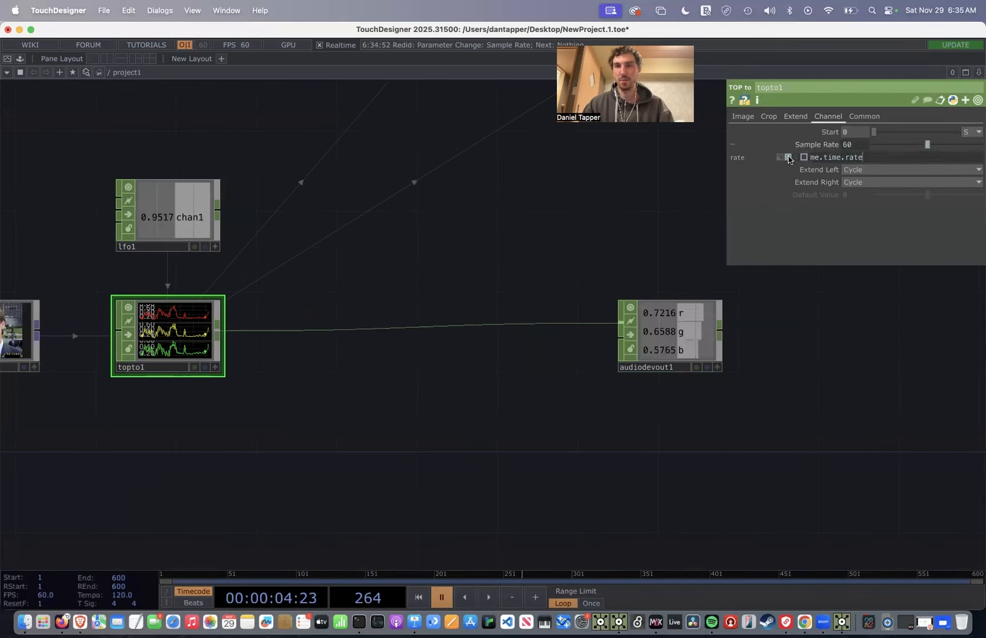
left_click(850, 170)
left_click(856, 181)
left_click(859, 182)
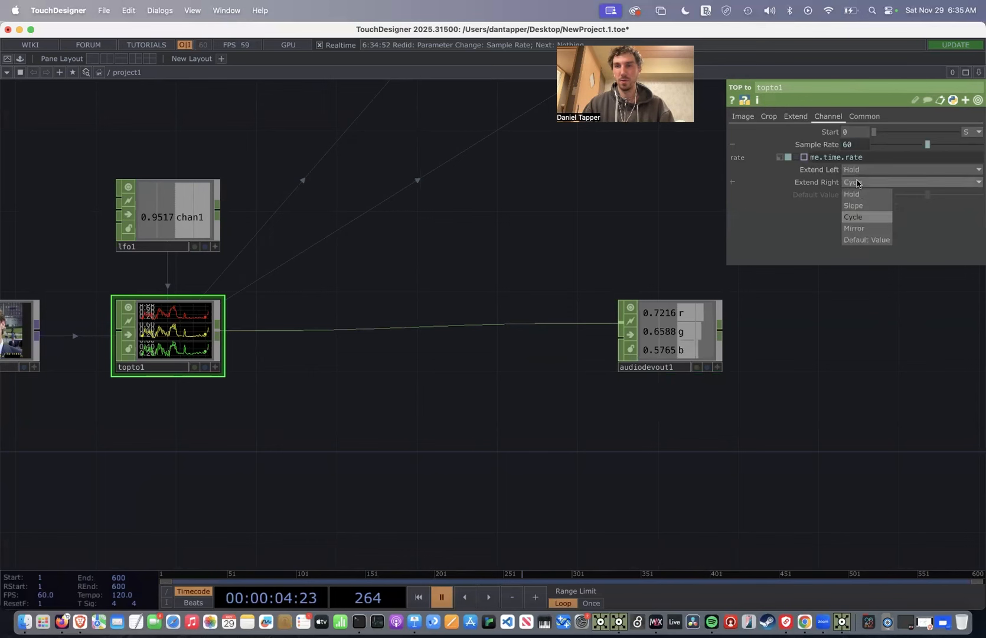
left_click(860, 195)
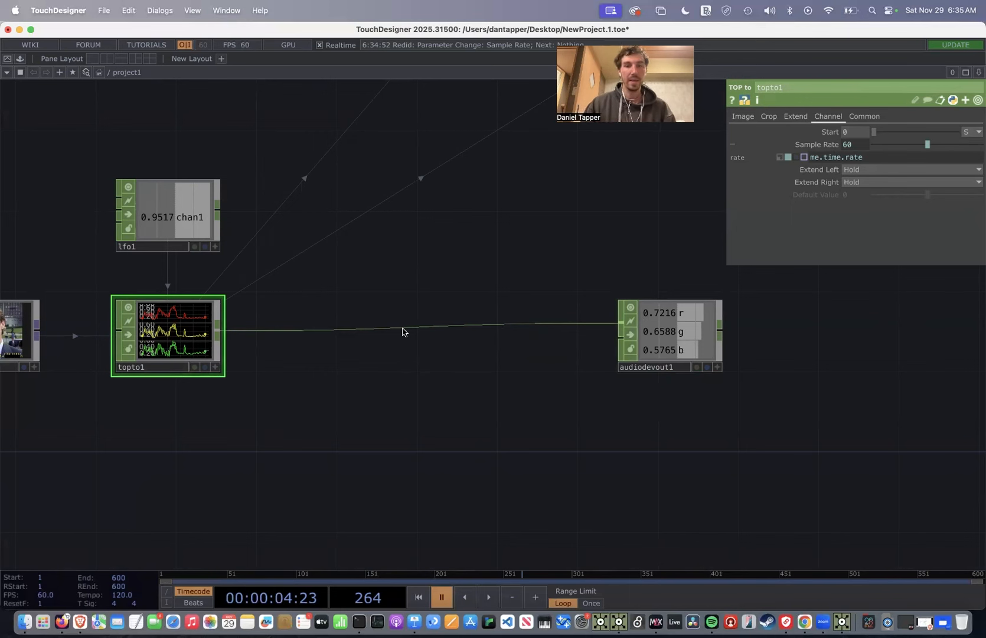
Insert a Resample CHOP on the connection between topto1 and audiodevout1
right_click(346, 332)
left_click(369, 321)
type("re")
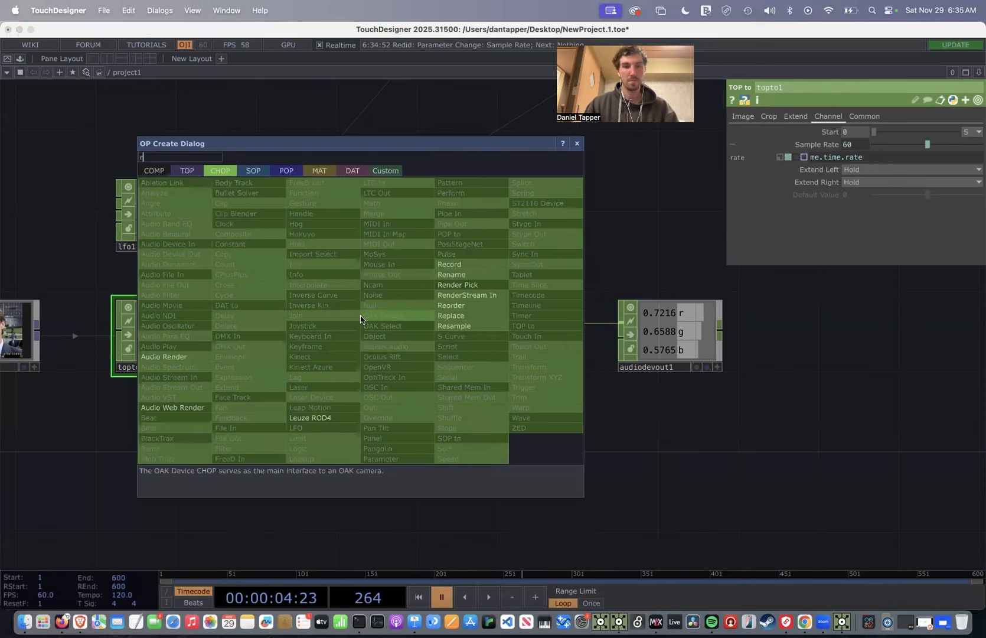
left_click(454, 326)
left_click(459, 326)
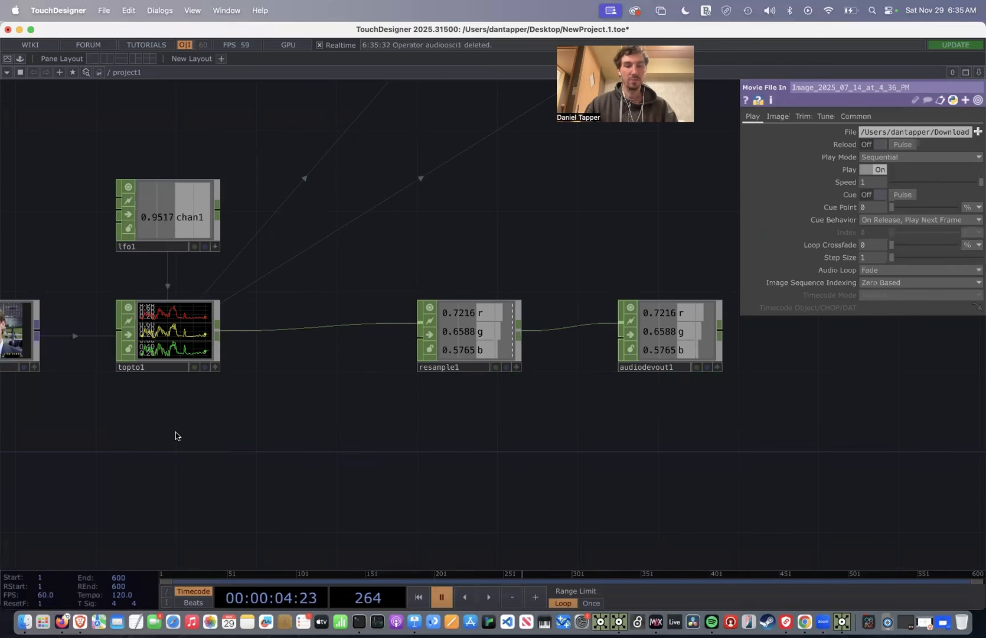
Add an Audio Oscillator CHOP below topto1 and connect it to resample1's second input
key("Tab")
type("os")
left_click(57, 437)
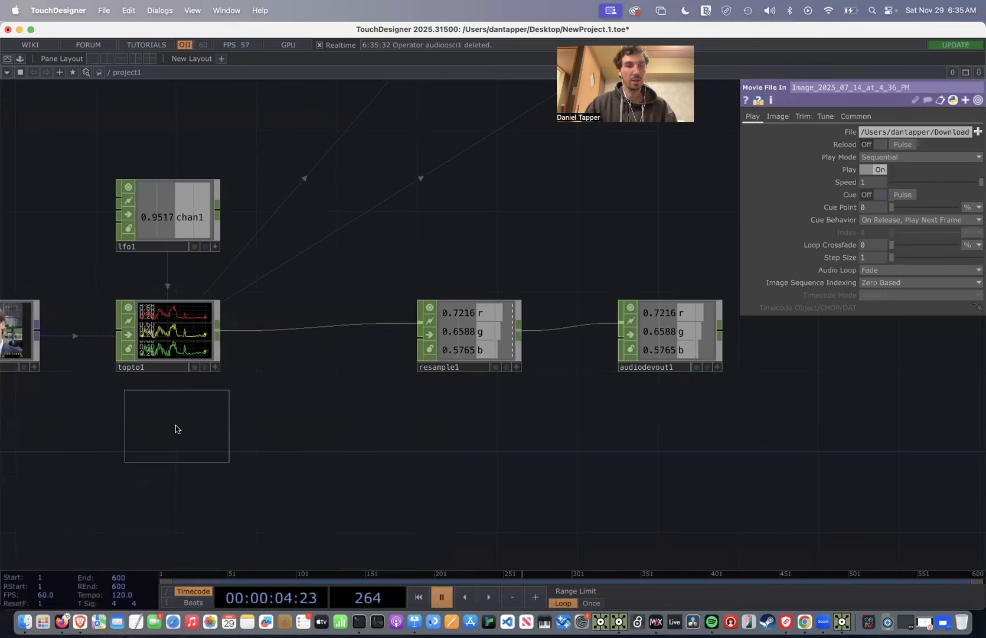
left_click(165, 429)
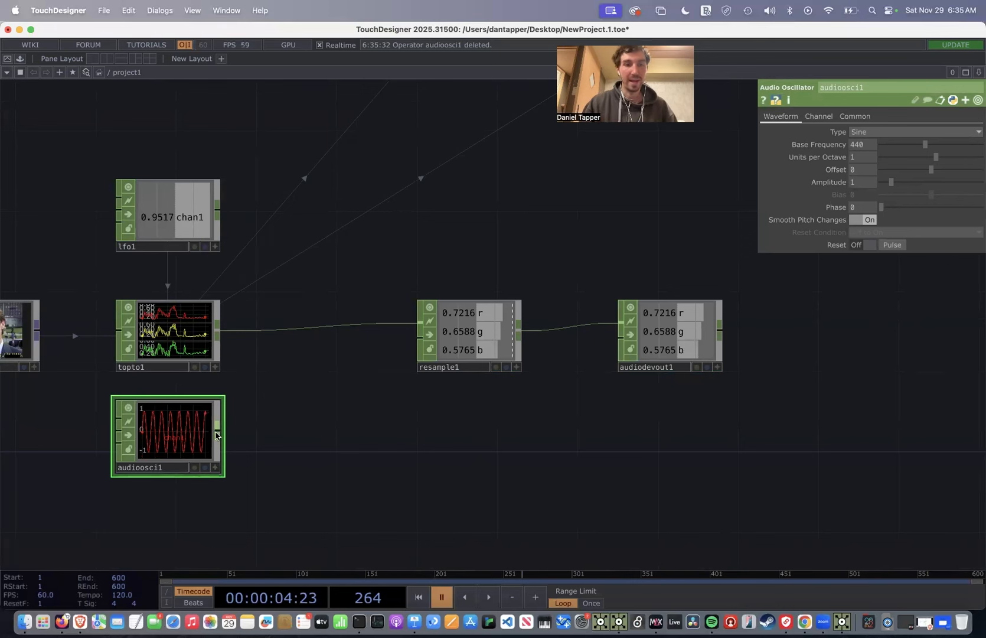
left_click_drag(220, 434, 407, 348)
Turn off Time Slice for resample1
left_click(477, 328)
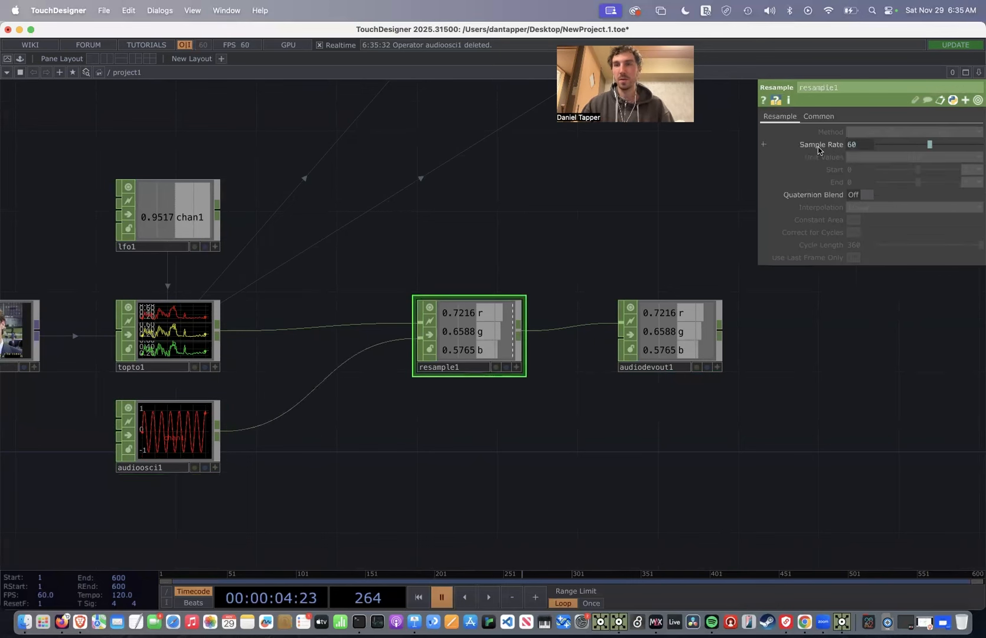
left_click(819, 117)
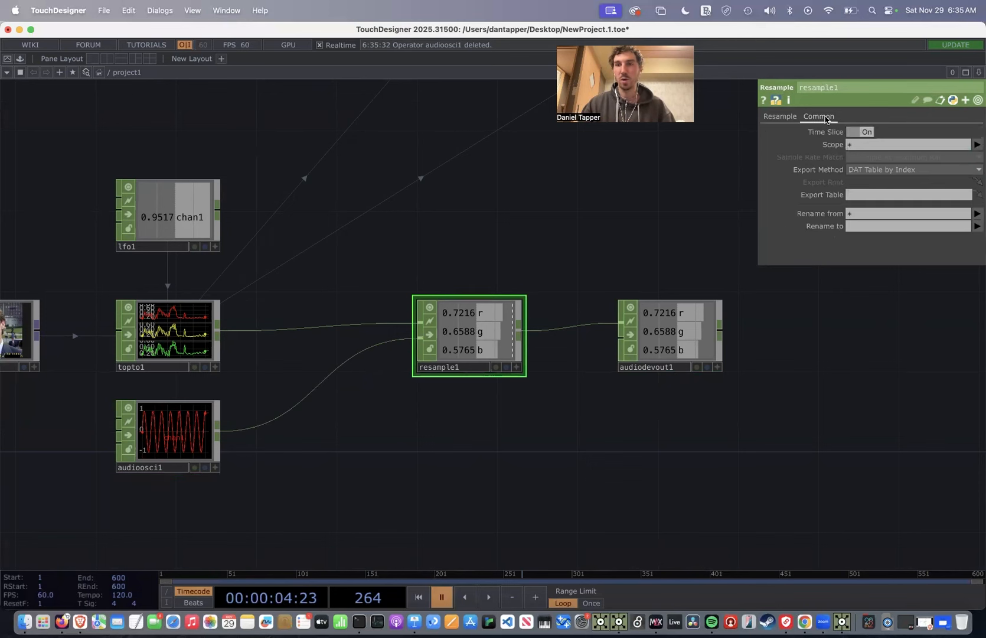
left_click(867, 133)
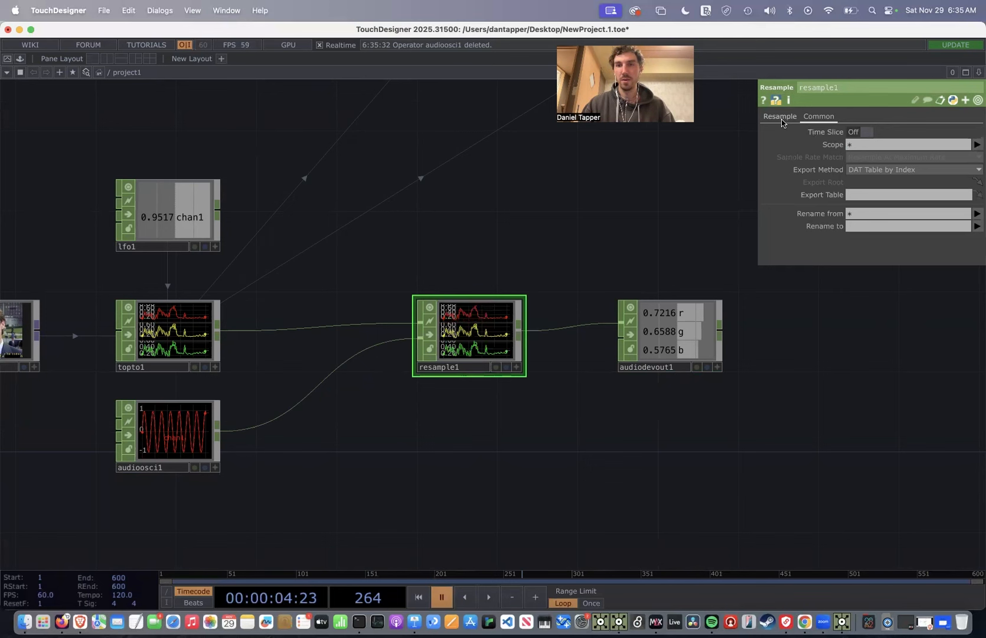
Set resample1's Method to New Rate, New Interval and its Sample Rate to 44100
left_click(780, 117)
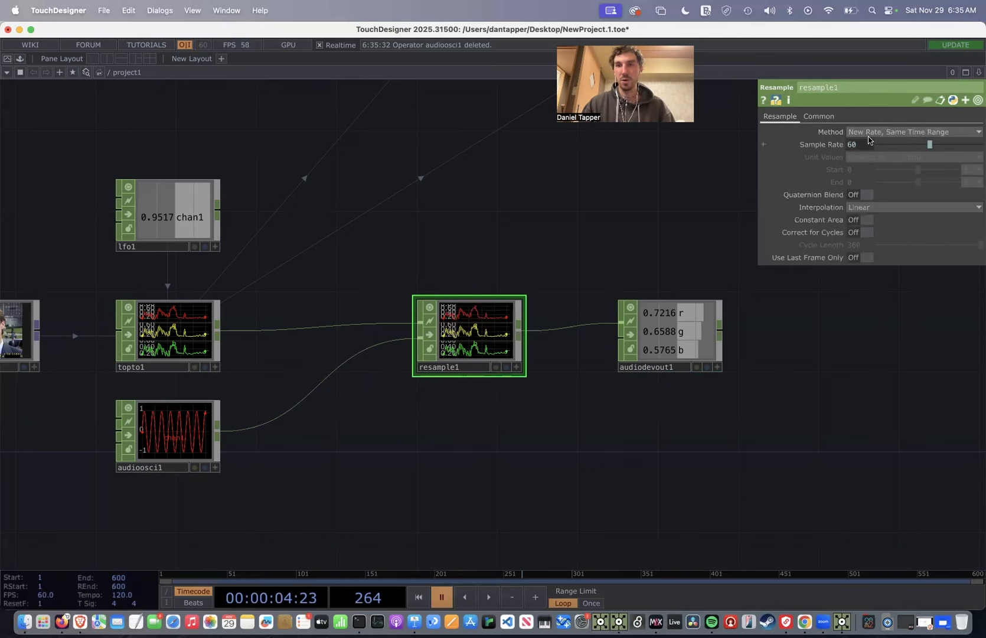
left_click(867, 133)
left_click(858, 177)
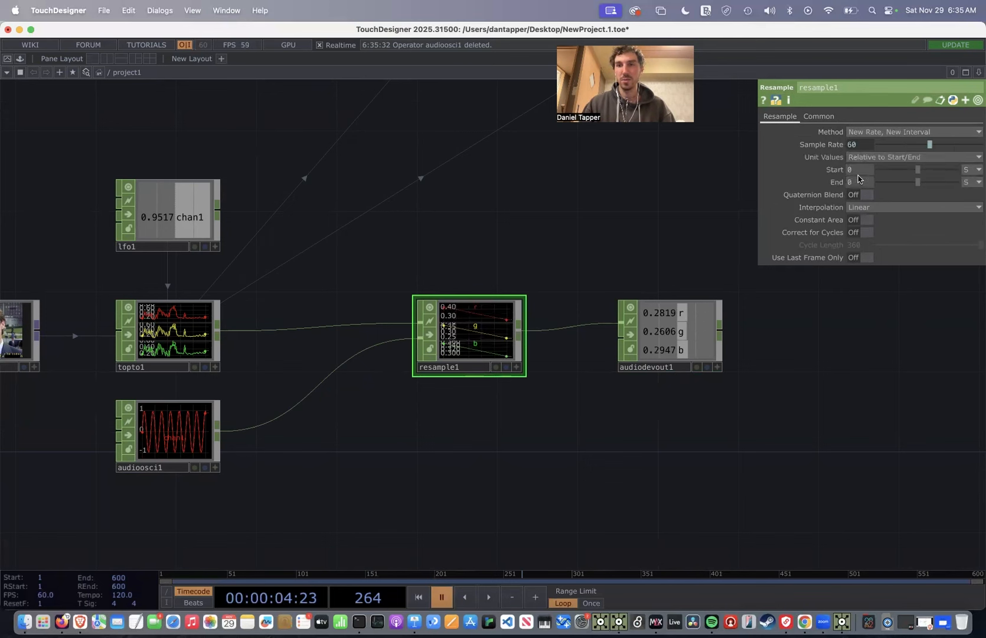
left_click(859, 145)
left_click(814, 159)
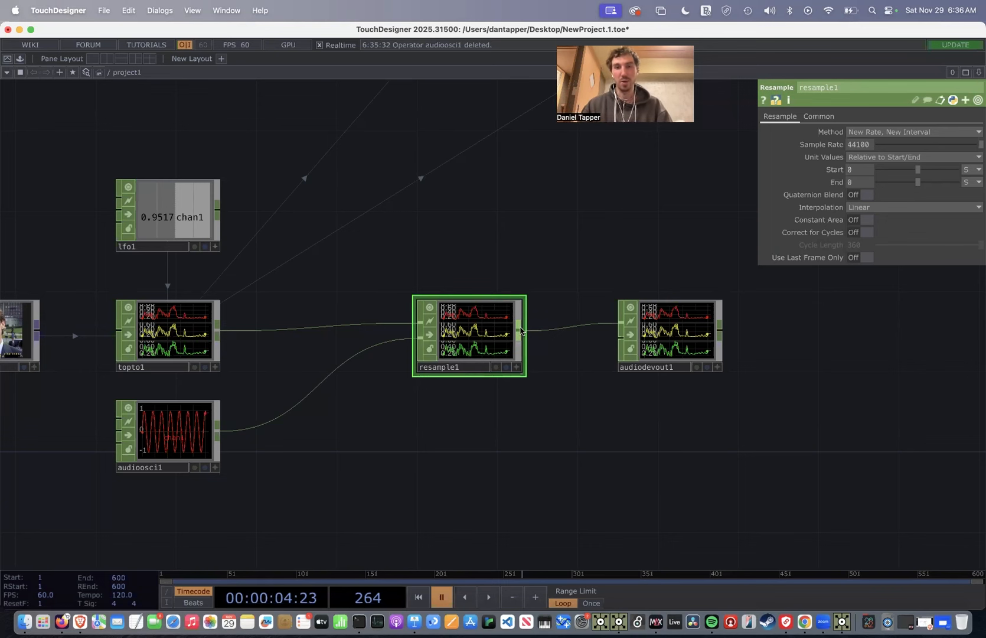
Resume the timeline, audition audiodevout1 at a Volume of 0.135 and lower its Volume to 0
scroll(609, 267, "down", 10)
left_click_drag(657, 312, 643, 351)
key("space")
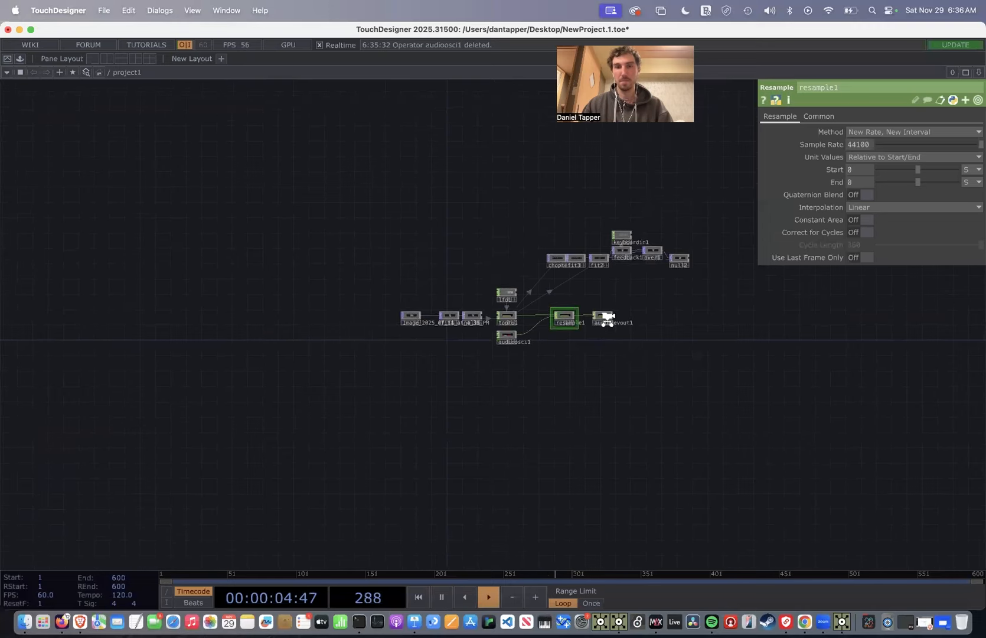
scroll(605, 321, "up", 6)
left_click(583, 312)
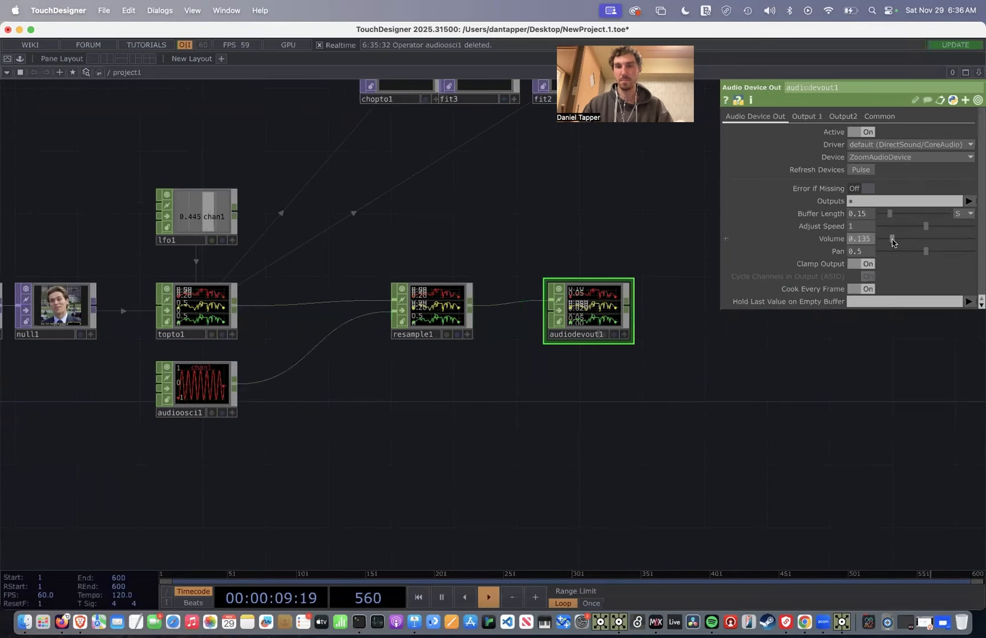
scroll(643, 295, "up", 3)
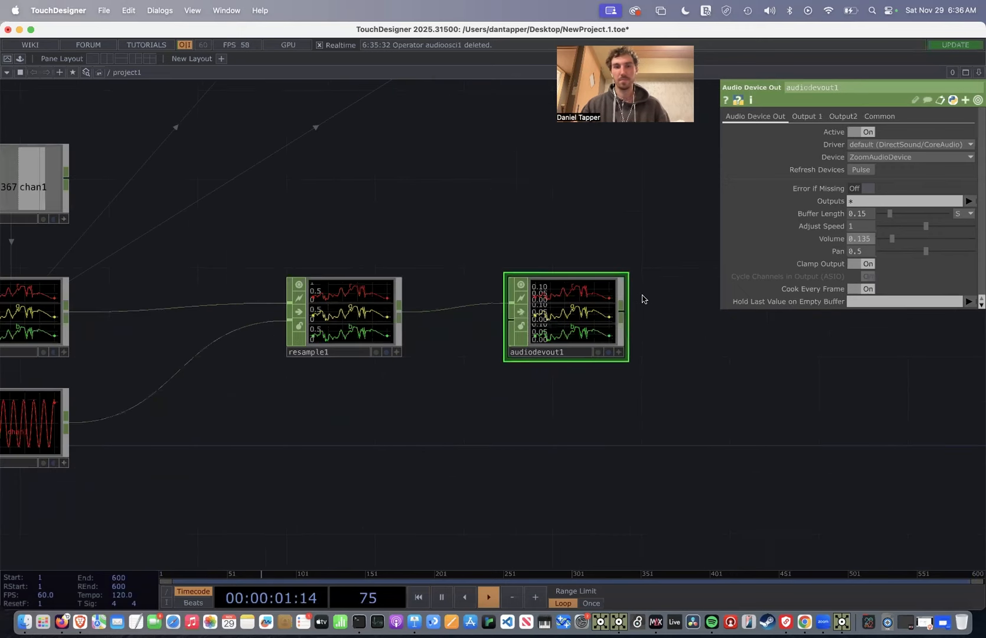
scroll(544, 309, "down", 3)
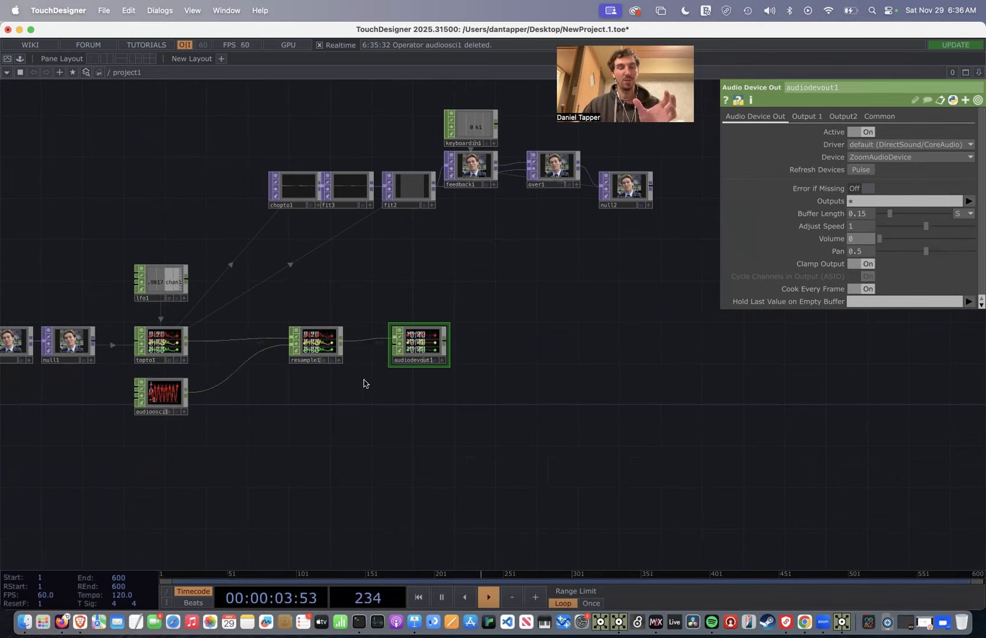
left_click_drag(418, 354, 417, 347)
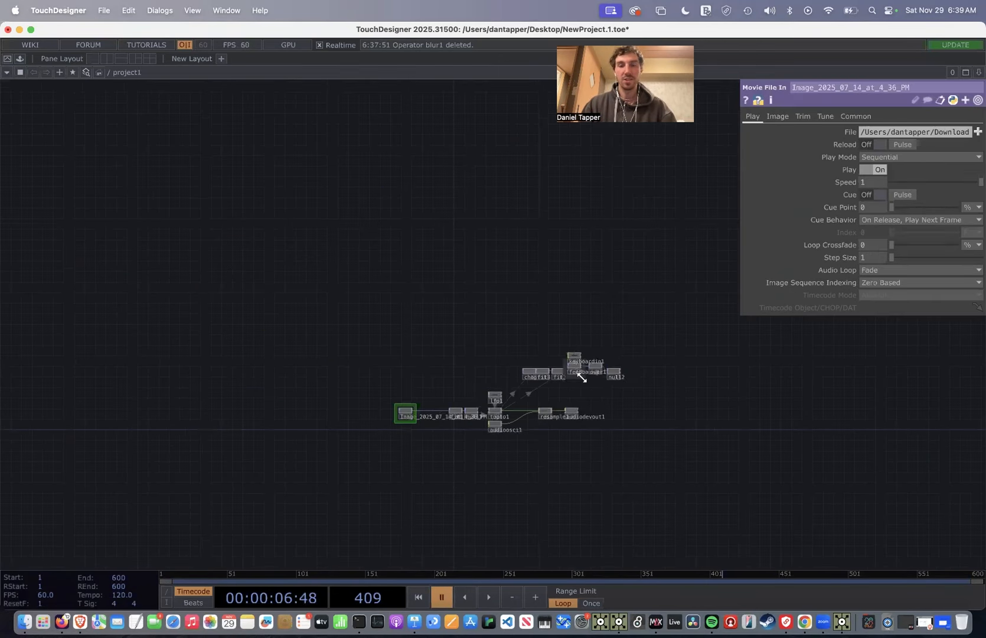
Play the timeline and examine the picture rebuilt through the feedback, over and null chain
key("space")
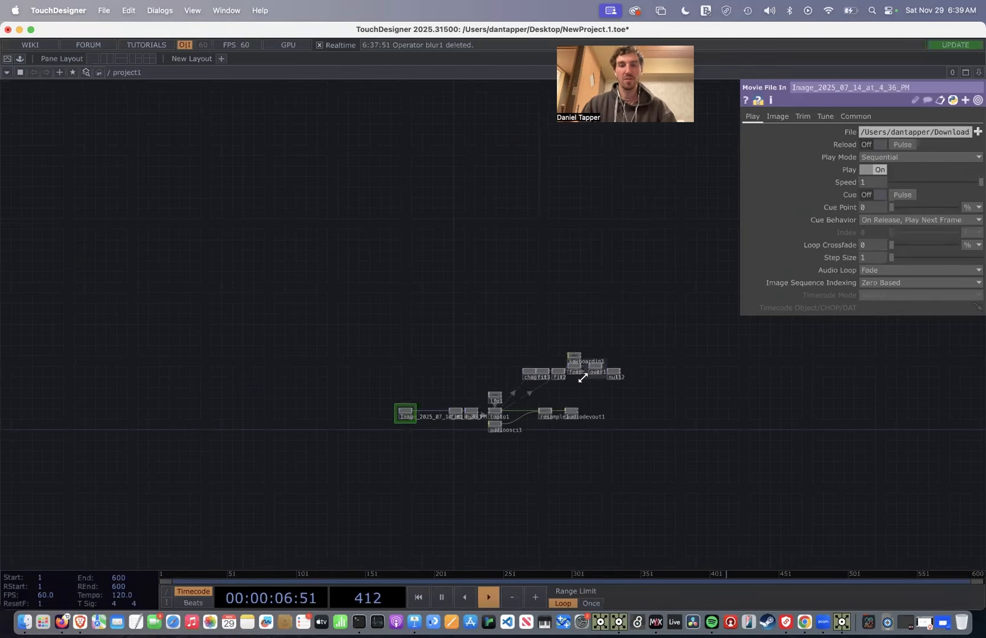
scroll(481, 408, "up", 5)
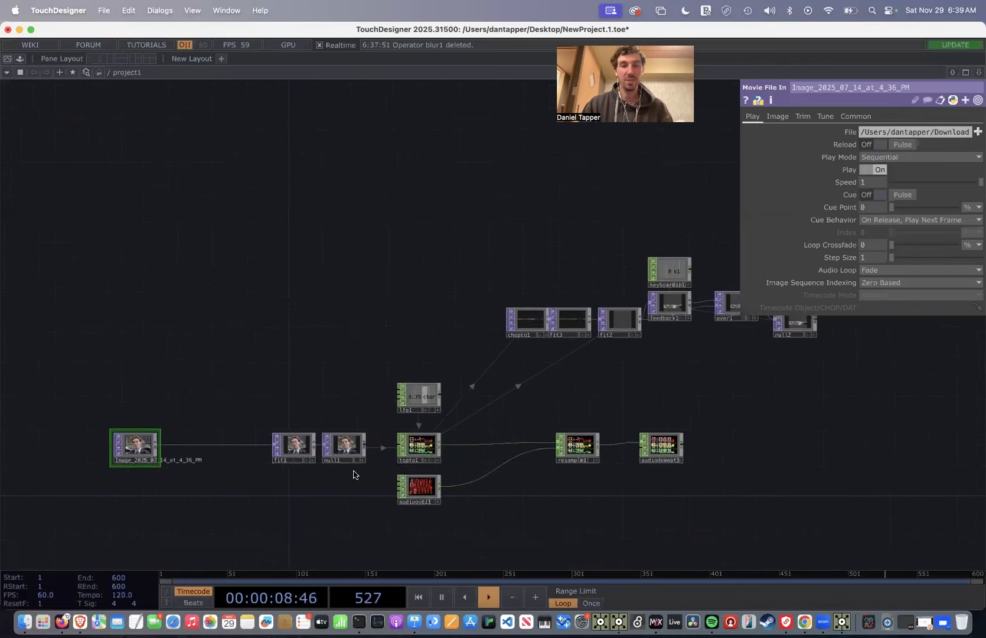
left_click_drag(617, 379, 452, 415)
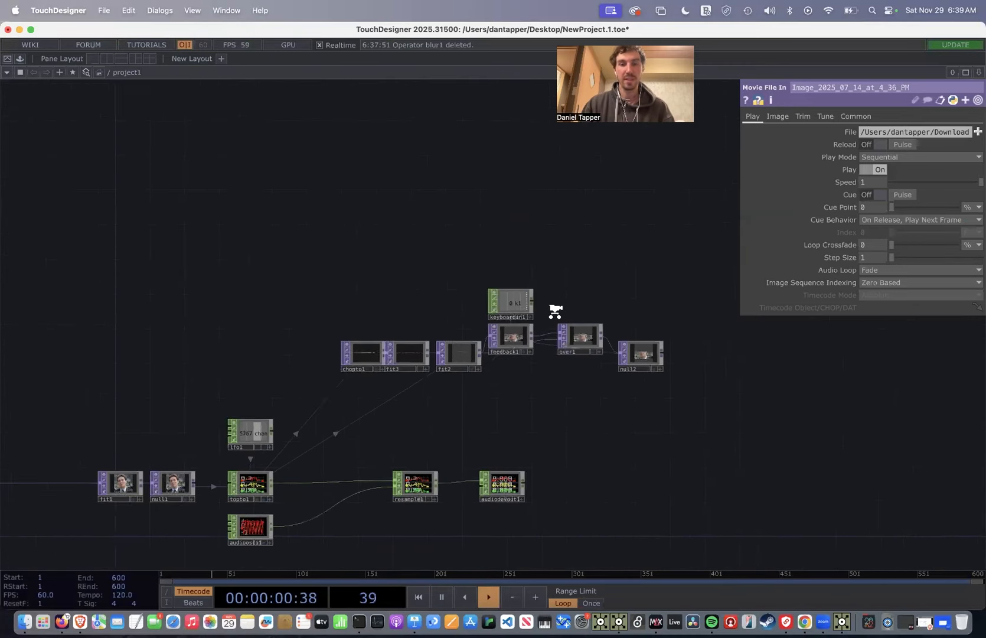
scroll(554, 311, "up", 5)
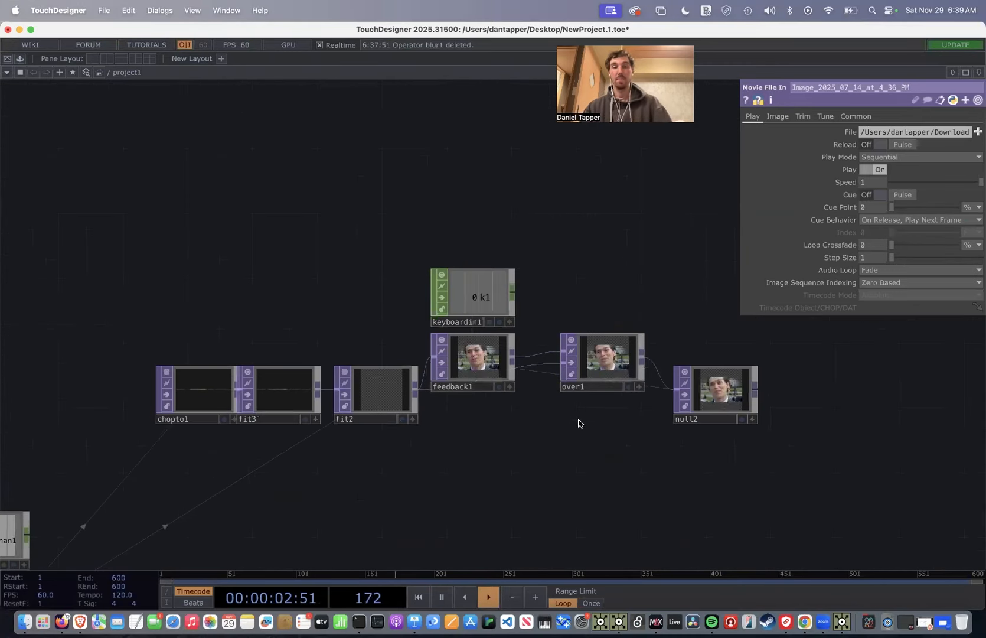
scroll(578, 419, "down", 2)
scroll(579, 420, "down", 5)
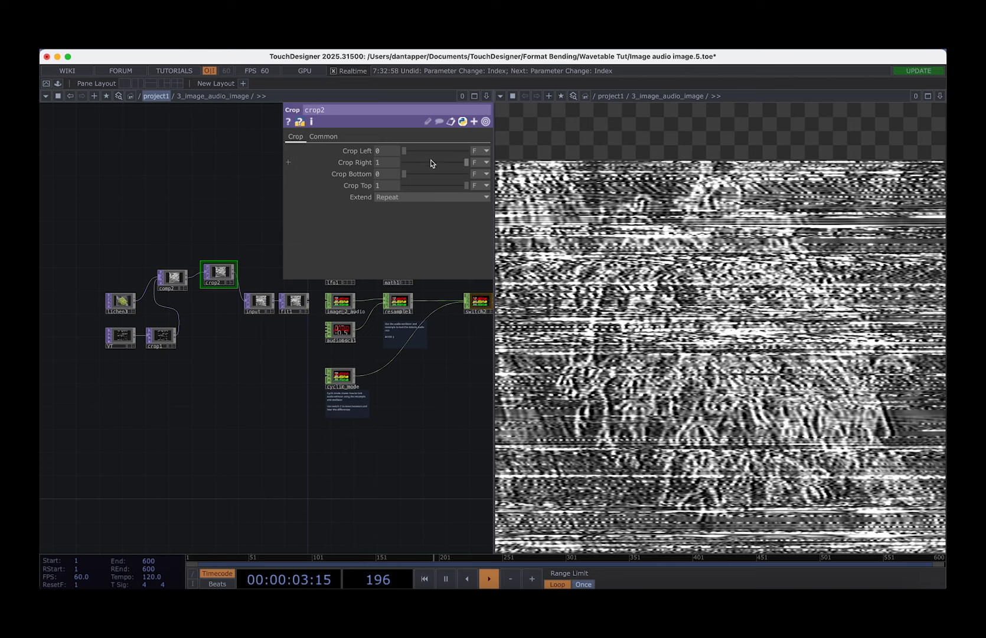
In the Image audio image.5.toe project, set crop2's Crop Right to 0.277
left_click_drag(431, 152, 337, 163)
left_click_drag(447, 163, 421, 165)
left_click_drag(412, 357, 335, 403)
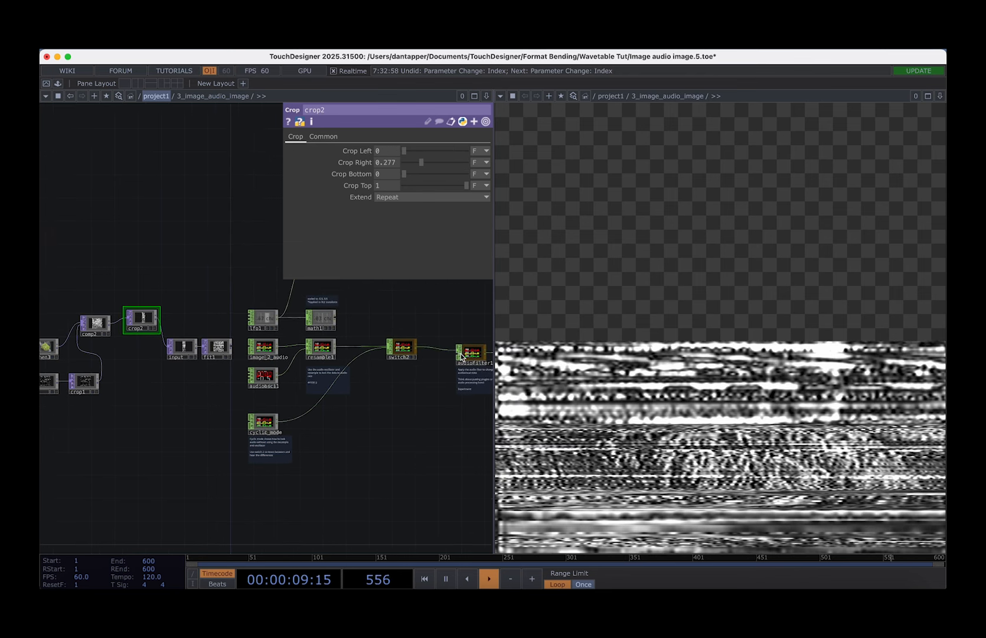
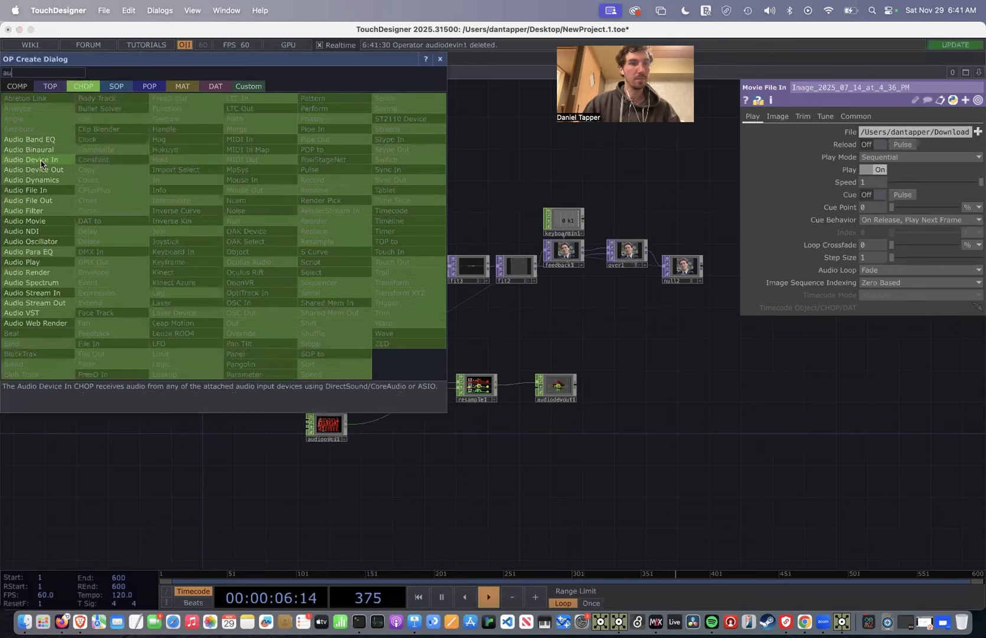
Add an Audio Device In CHOP above the source image and set its Device to External Microphone
left_click(41, 159)
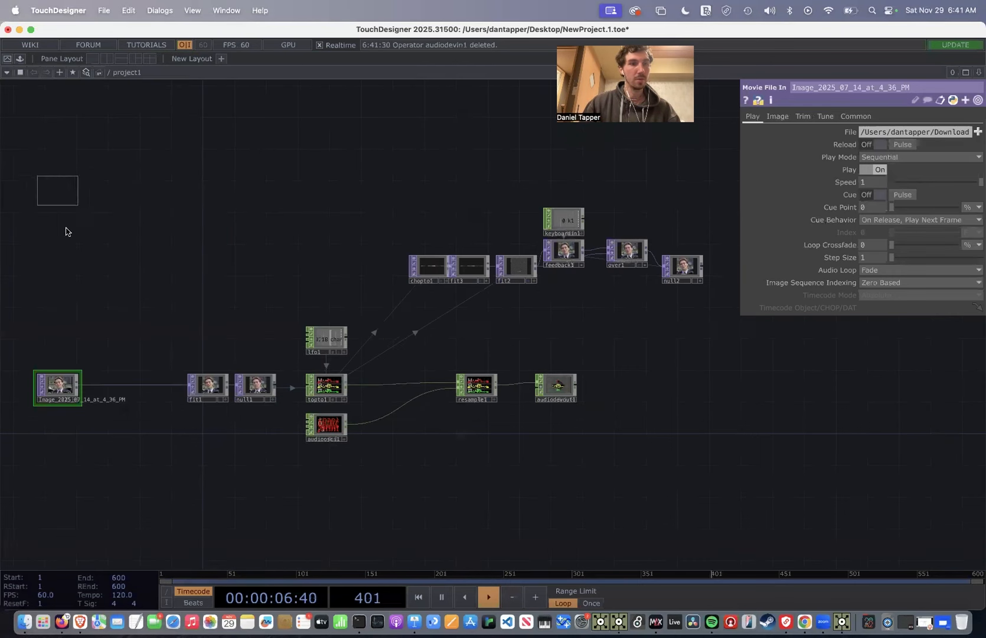
left_click(57, 207)
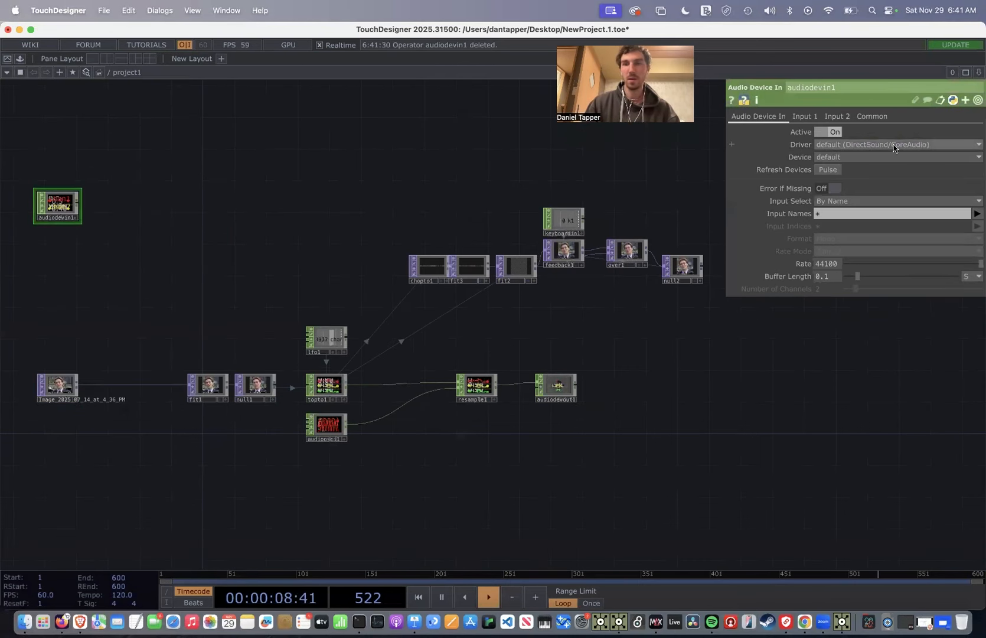
left_click(869, 157)
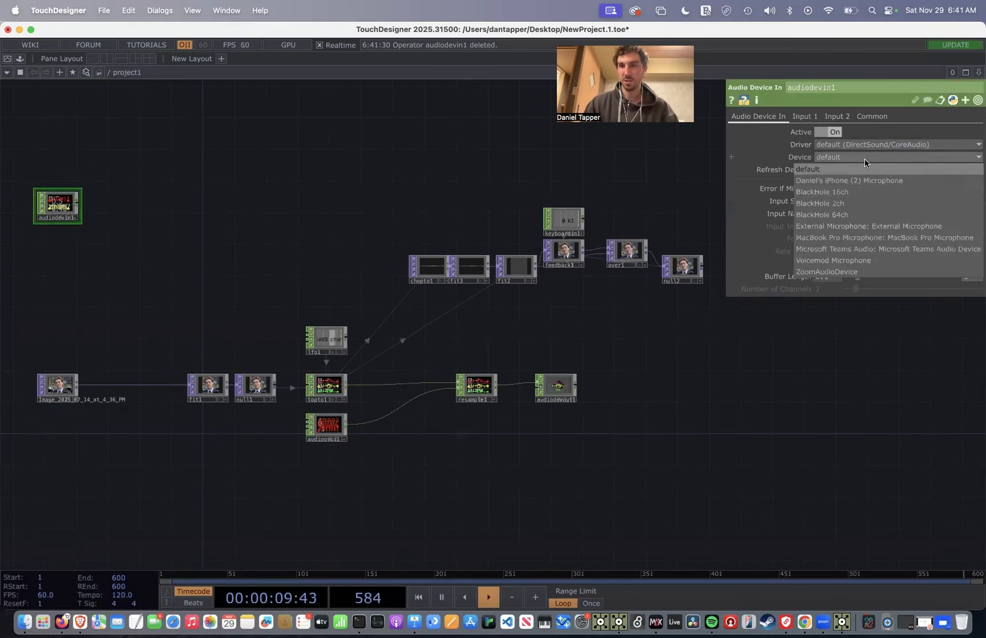
left_click(822, 226)
Append a Math CHOP and a Null CHOP in sequence after audiodevin1
left_click(235, 205)
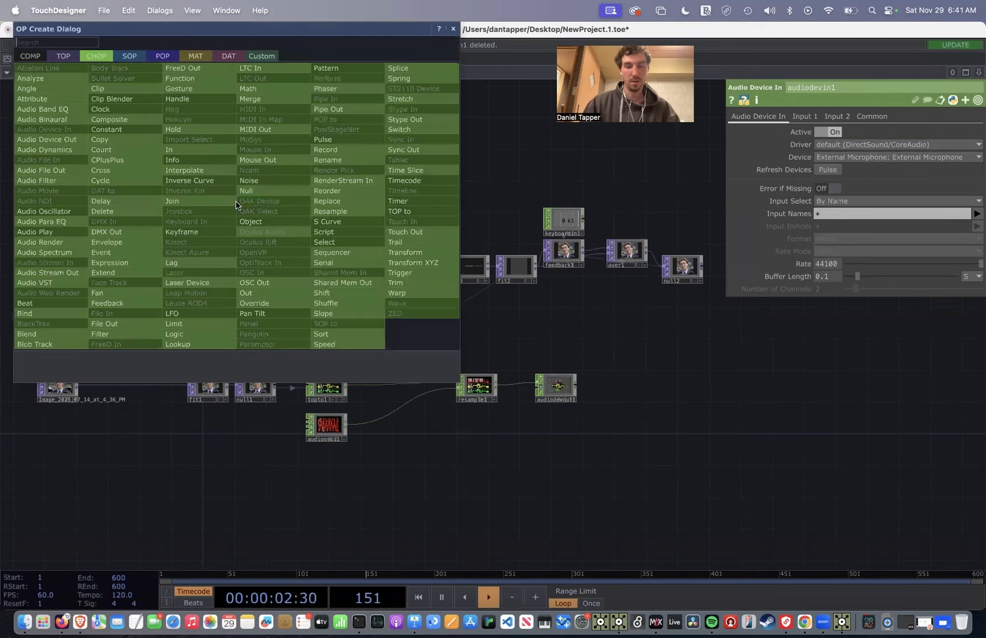
type("ma")
left_click(248, 89)
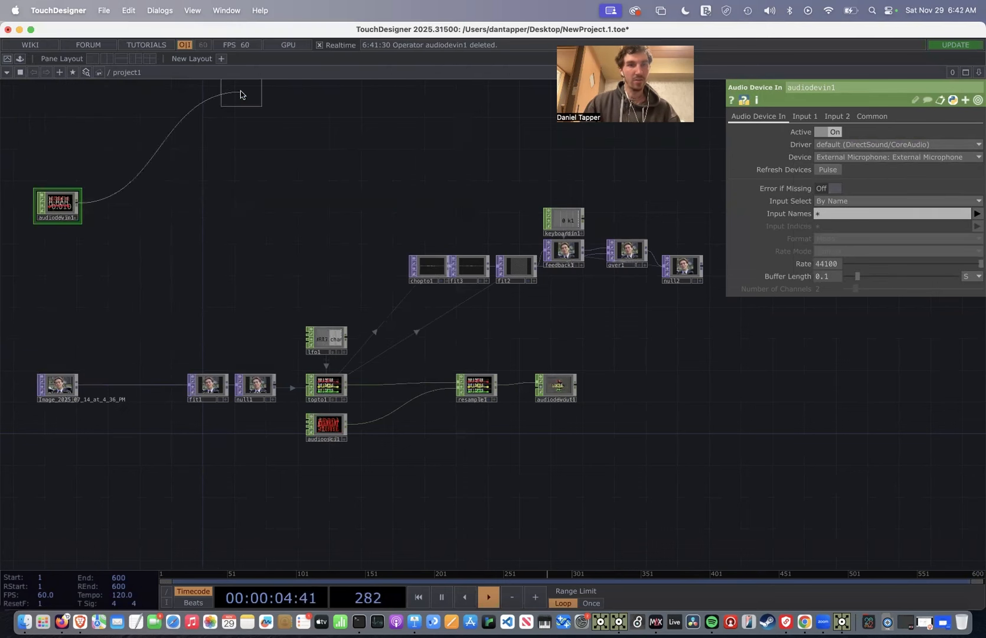
left_click(121, 205)
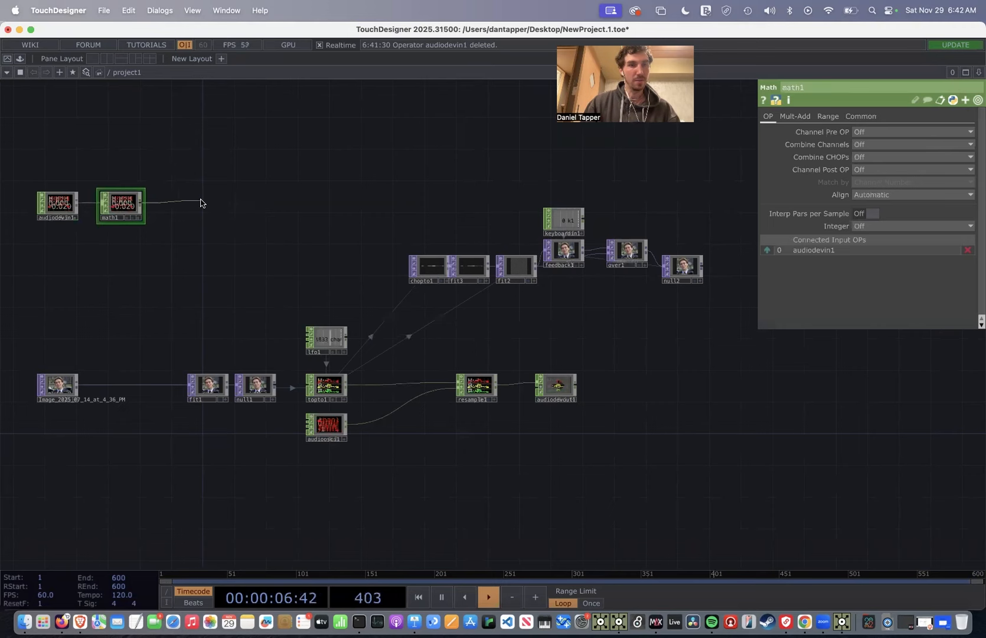
left_click(200, 203)
left_click(211, 195)
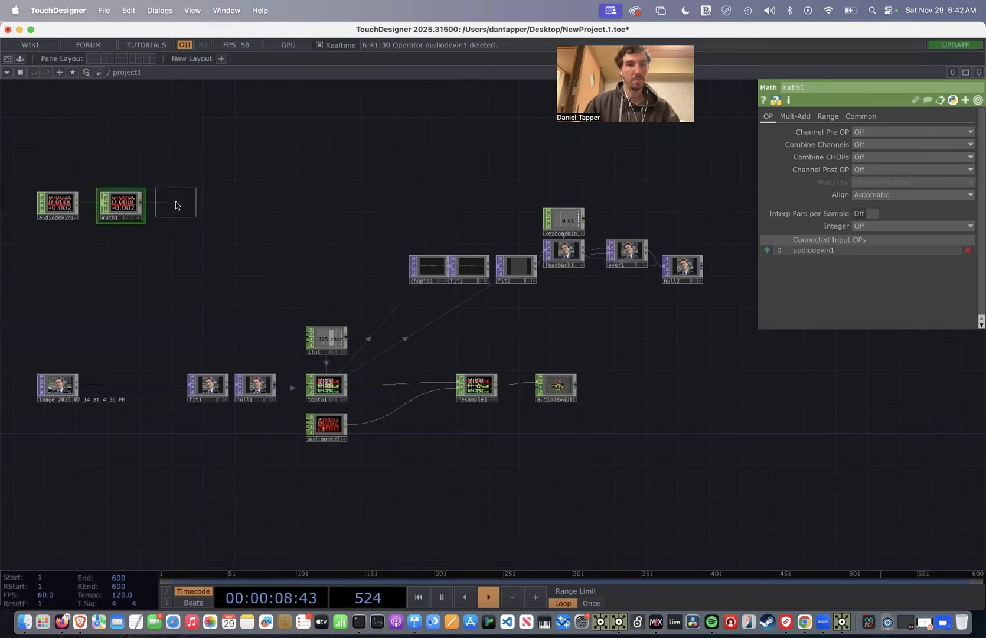
left_click(175, 204)
Convert null3's audio channels to an image with a CHOP to TOP placed beside it
left_click(196, 204)
left_click(277, 200)
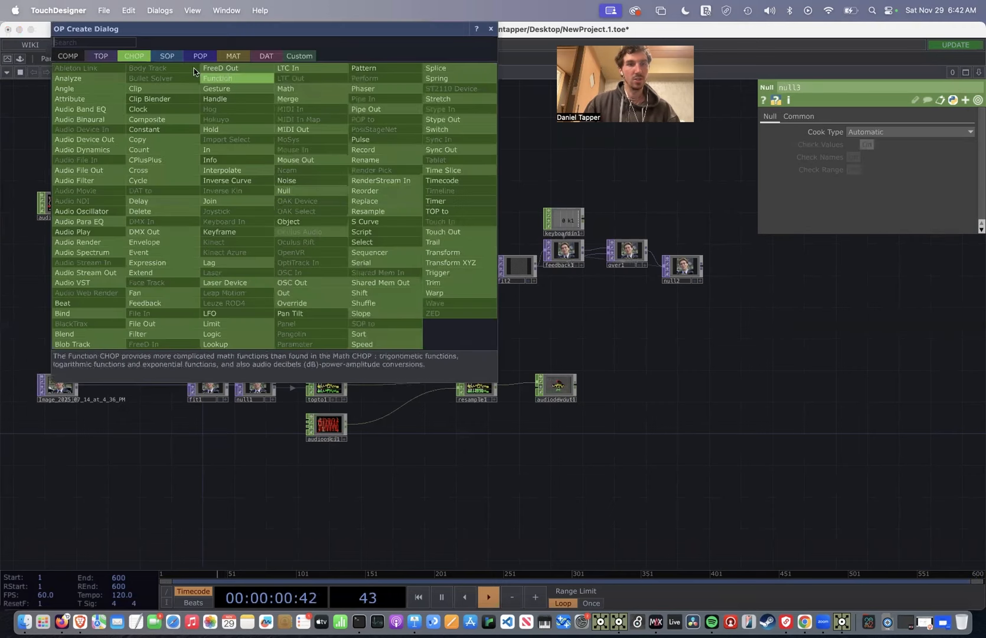
left_click(107, 57)
left_click(82, 68)
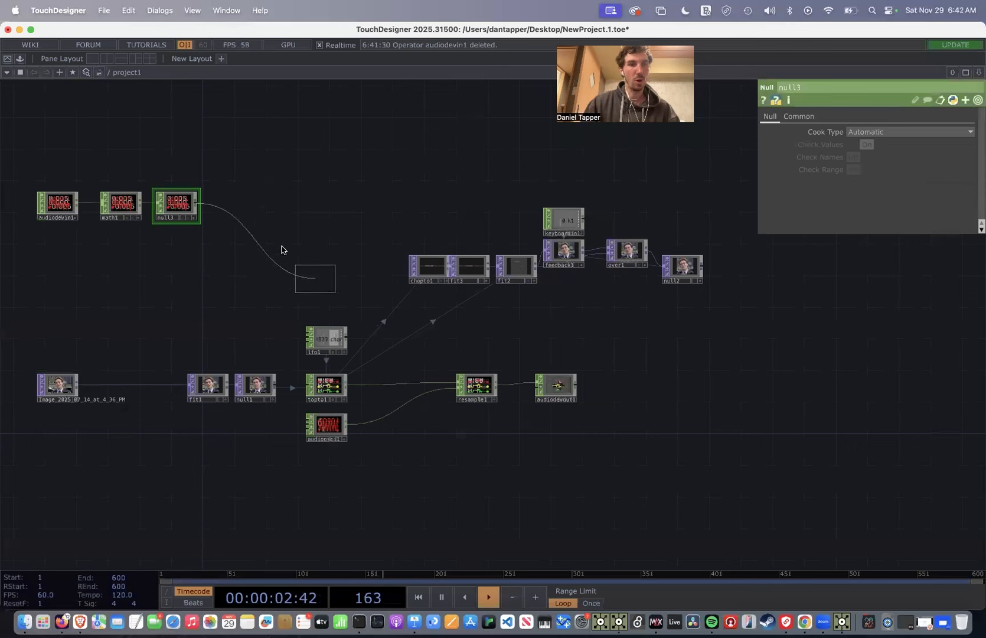
left_click(236, 204)
scroll(164, 218, "up", 5)
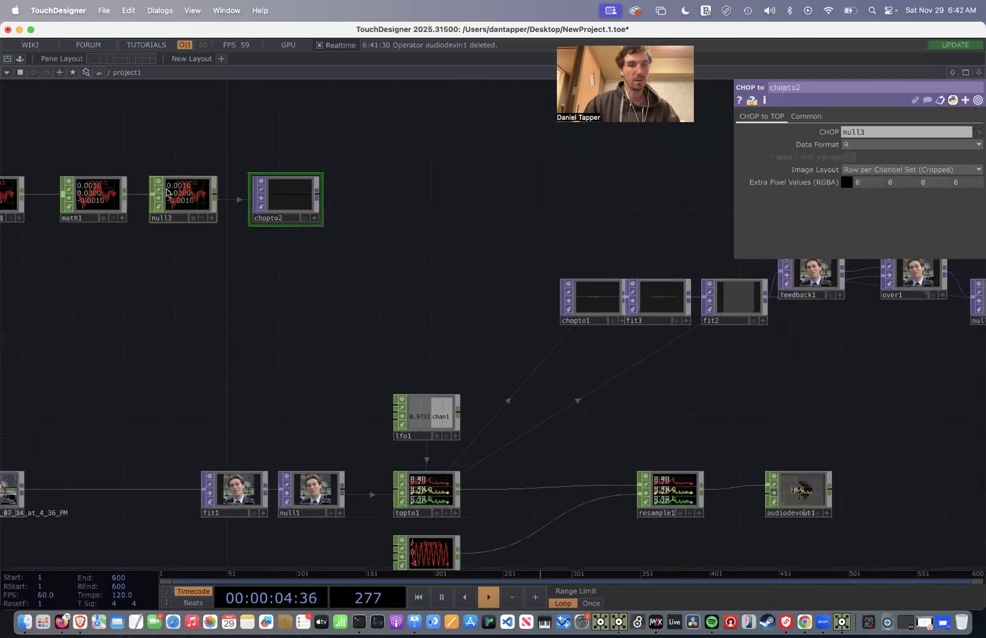
Set math1's Multiply to 8.2 to amplify the microphone signal feeding null3 and chopto2
left_click(93, 195)
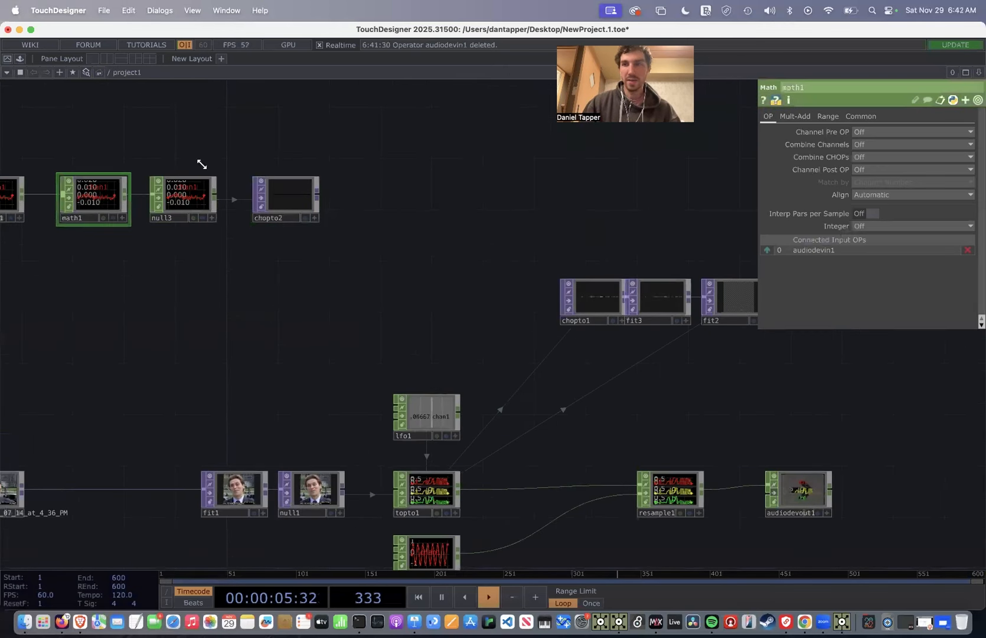
left_click(795, 116)
left_click_drag(893, 145, 931, 146)
scroll(313, 176, "up", 8)
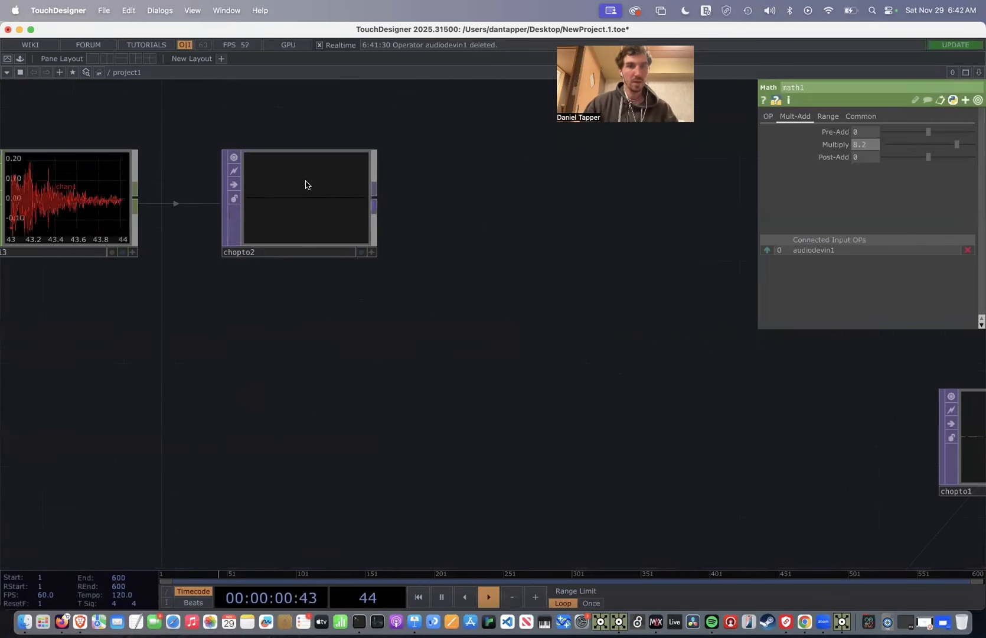
scroll(311, 174, "up", 3)
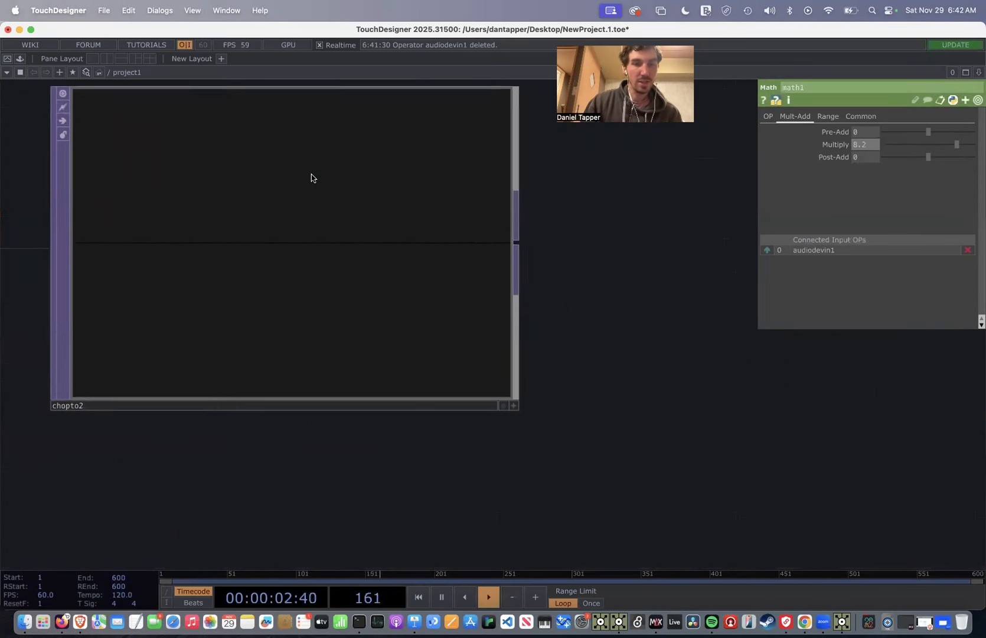
scroll(312, 175, "down", 10)
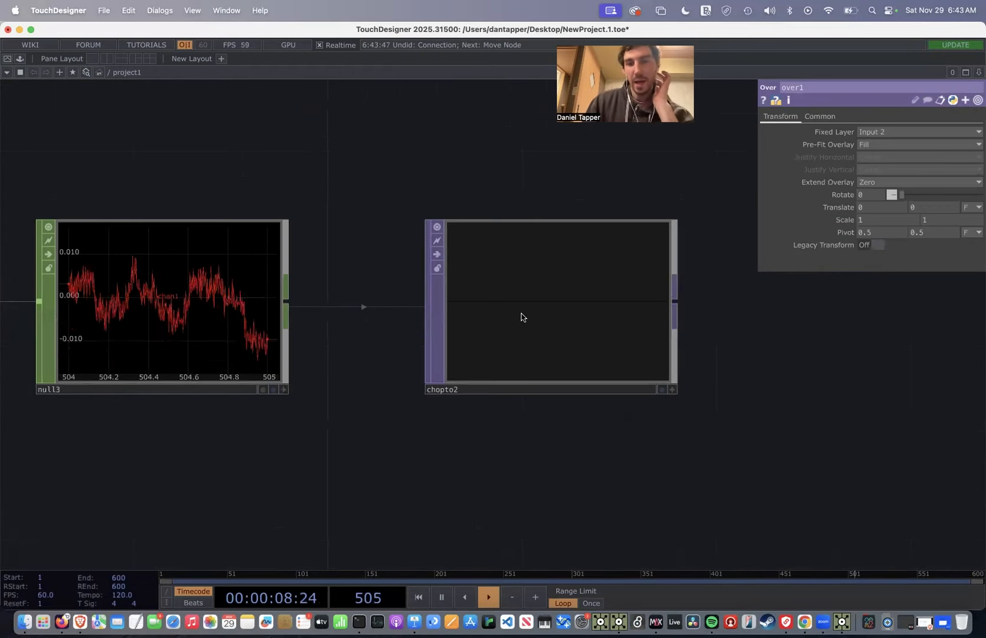
Connect chopto2's output to fit3 in place of chopto1, so live audio drives the image reconstruction
scroll(527, 306, "up", 5)
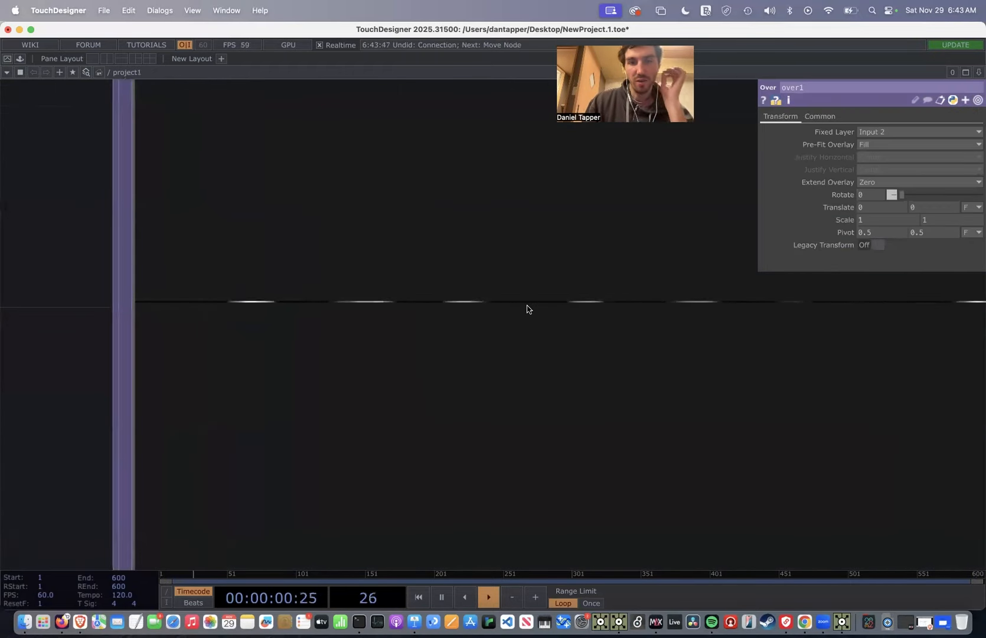
scroll(527, 306, "down", 10)
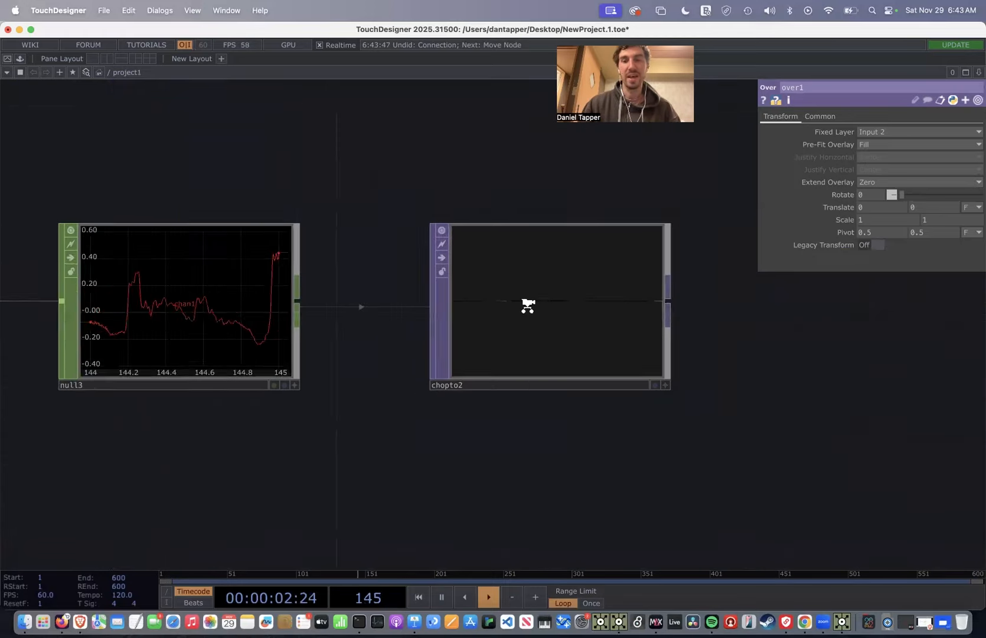
left_click_drag(554, 349, 461, 346)
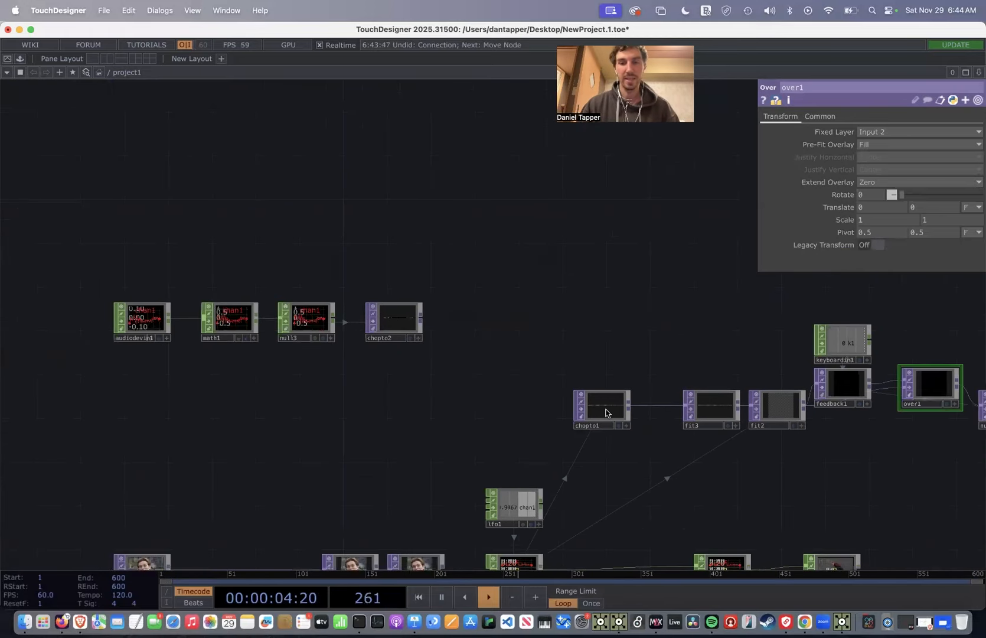
left_click_drag(421, 317, 607, 406)
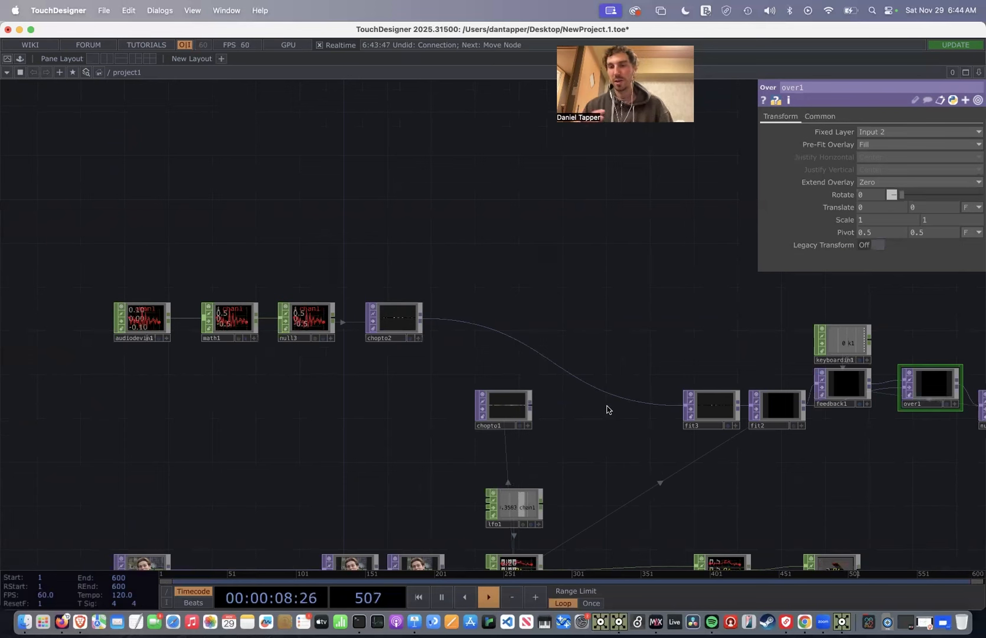
Align over1 with null2, change its operator type to Add, and rename it add
left_click_drag(775, 324, 557, 323)
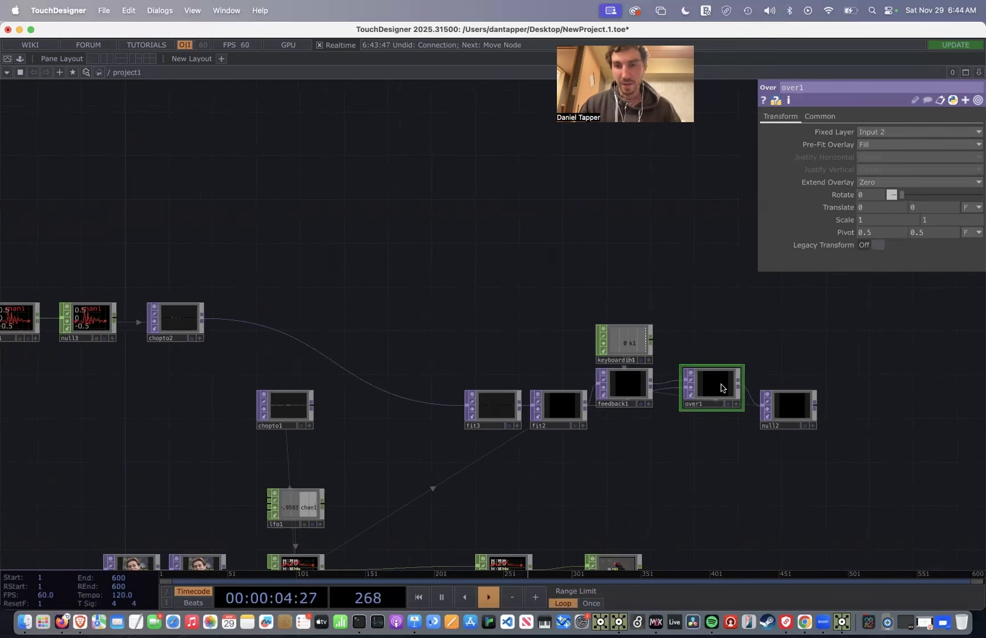
left_click_drag(721, 388, 721, 409)
right_click(722, 409)
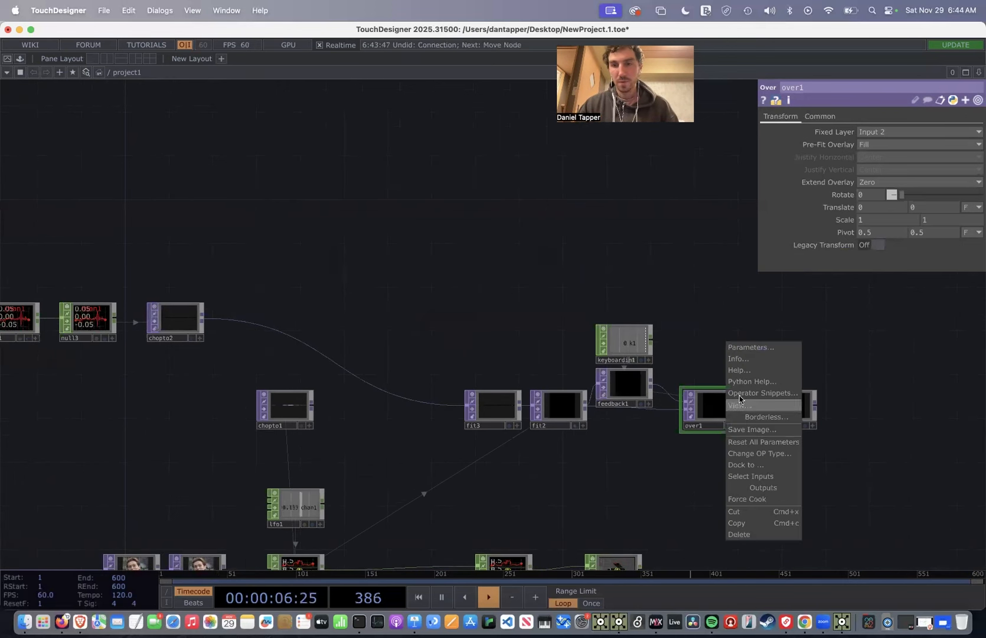
left_click(749, 456)
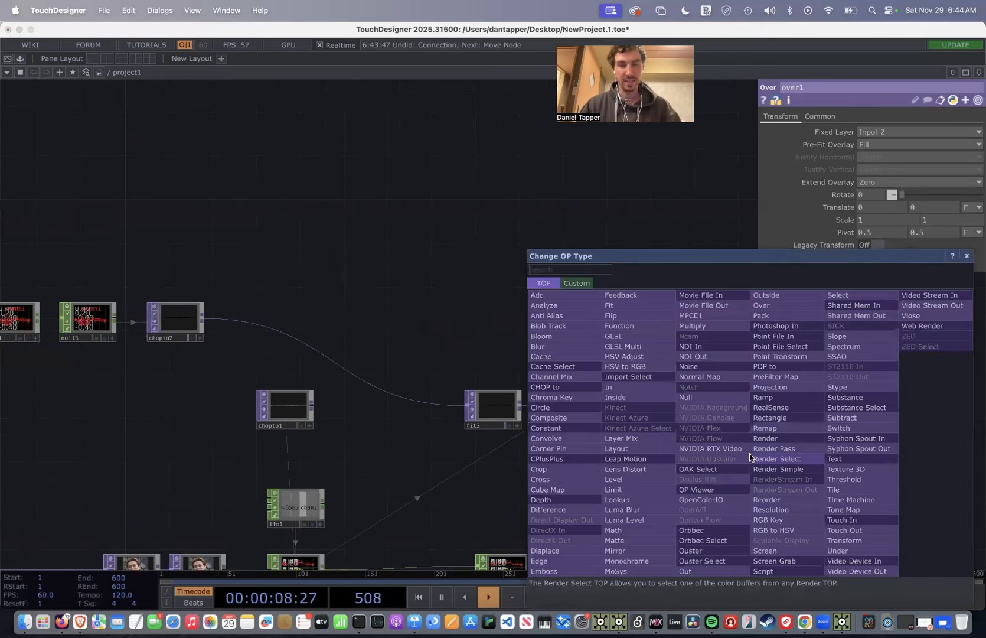
type("add")
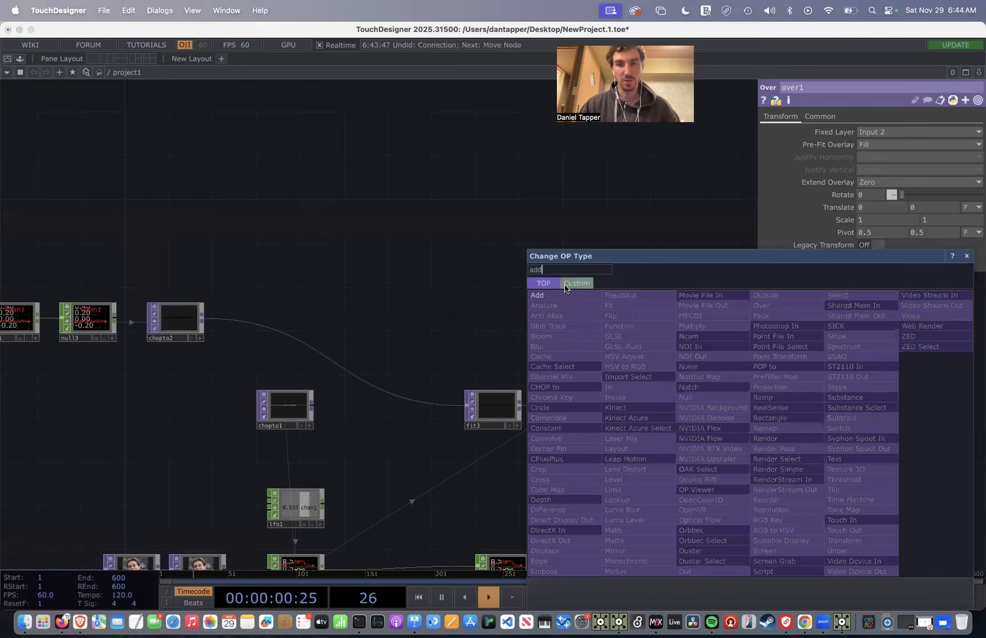
key("Return")
scroll(768, 395, "up", 8)
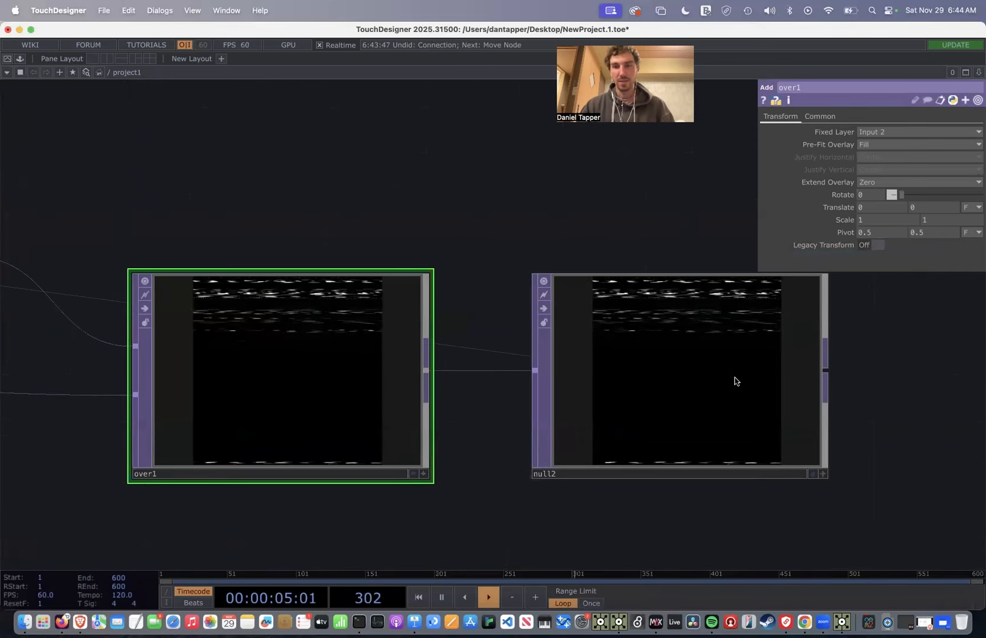
scroll(735, 381, "down", 5)
scroll(717, 394, "up", 5)
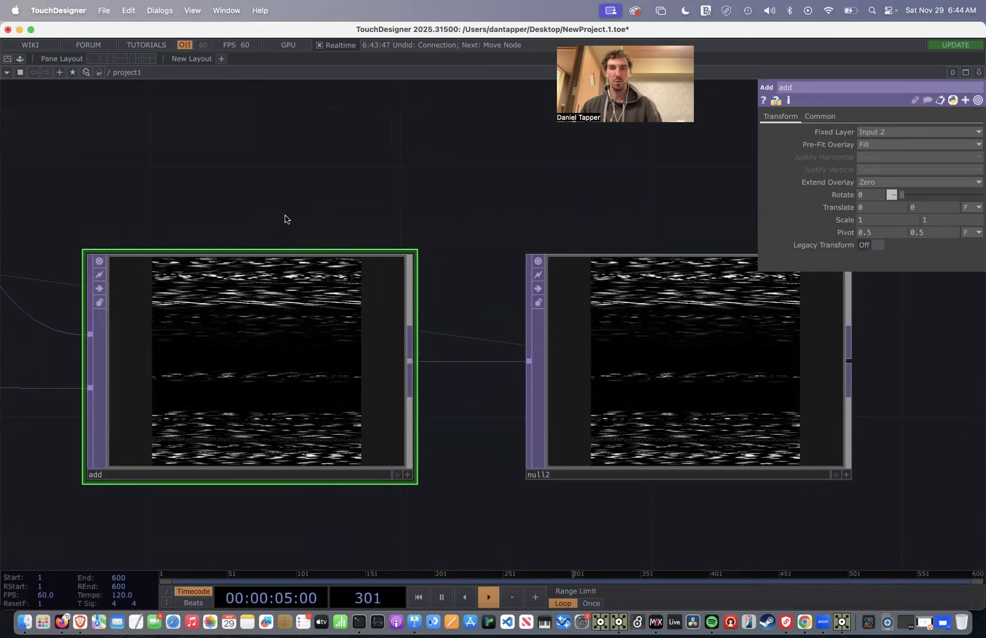
Pause the timeline, paste a copy of null2 below it with add as its input, and lock the copy
scroll(285, 216, "down", 3)
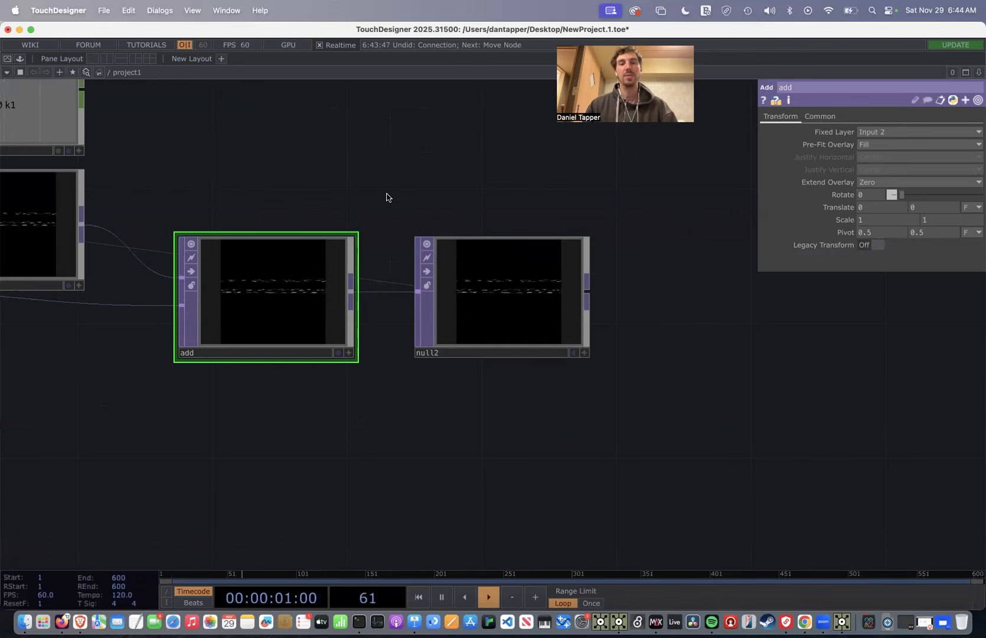
scroll(387, 197, "down", 2)
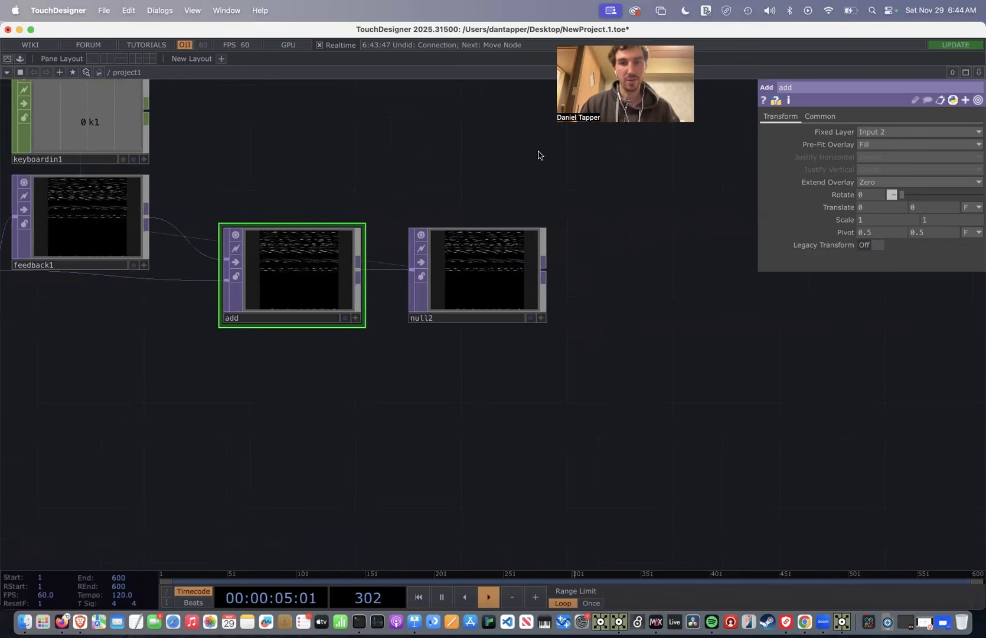
scroll(471, 279, "up", 3)
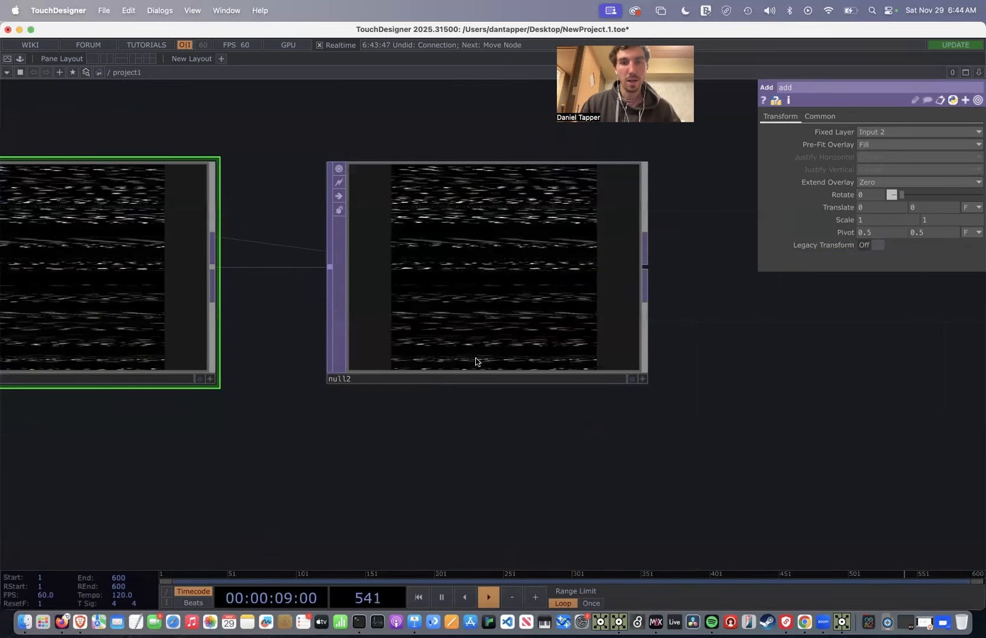
key("space")
left_click(471, 328)
scroll(445, 437, "down", 2)
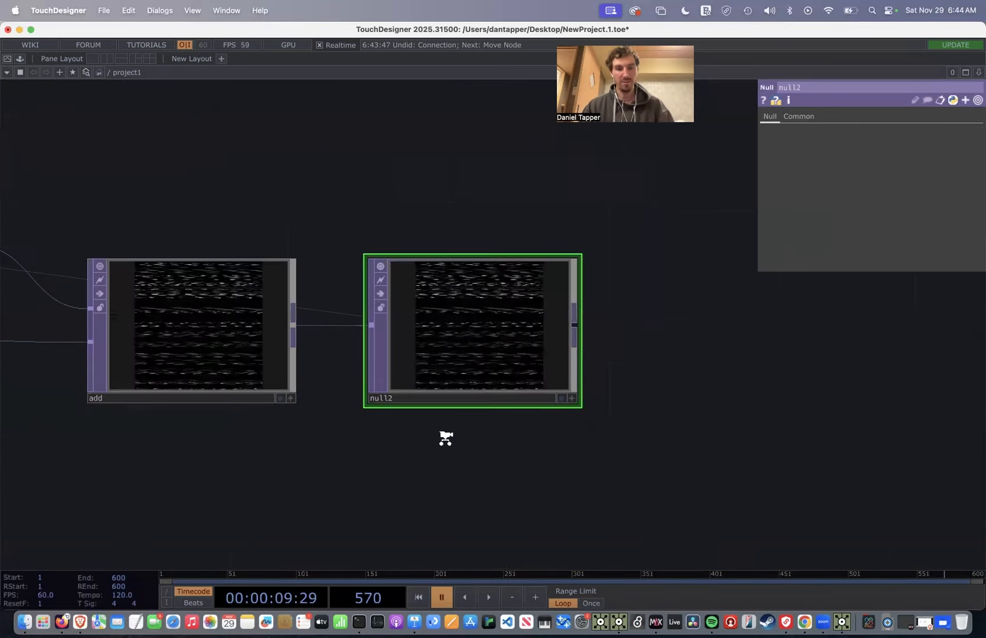
scroll(446, 437, "down", 1)
key("super+v")
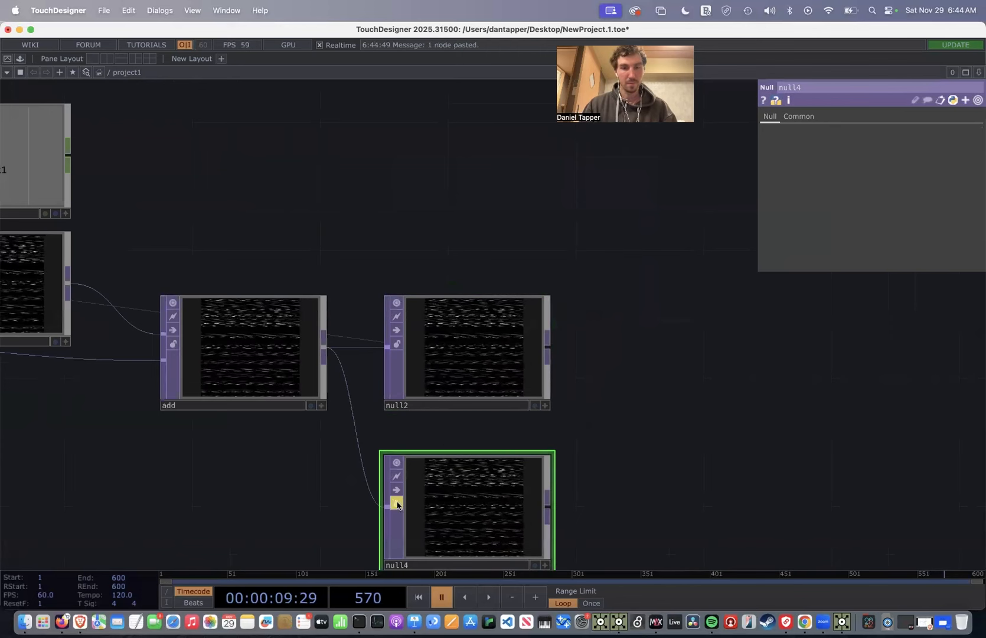
Disconnect null4 from add, place it above the source image, and connect it to fit1 in place of the source image
right_click(362, 461)
left_click(385, 494)
scroll(385, 495, "down", 3)
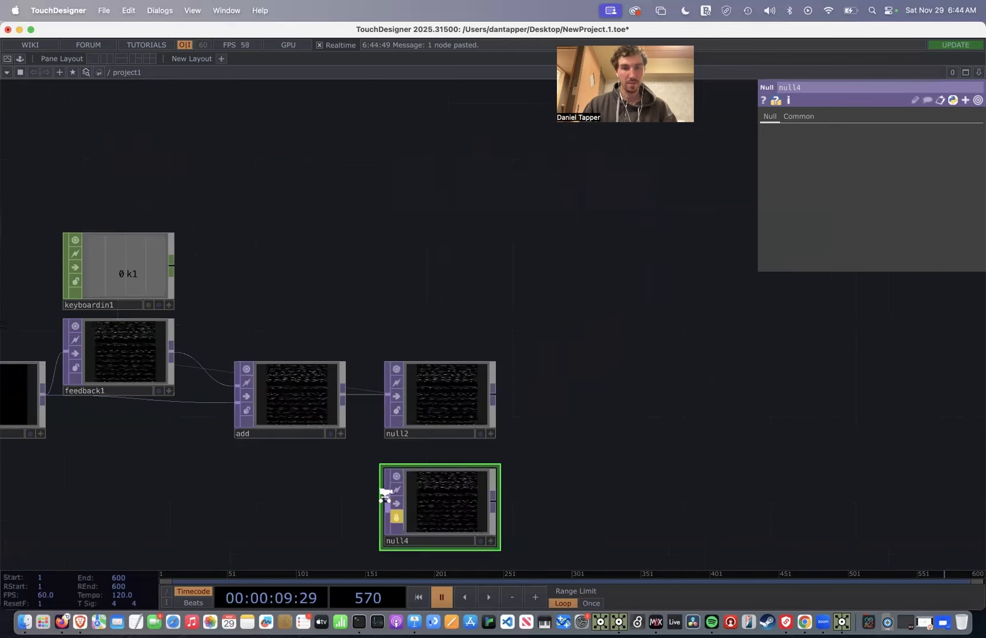
scroll(385, 495, "down", 5)
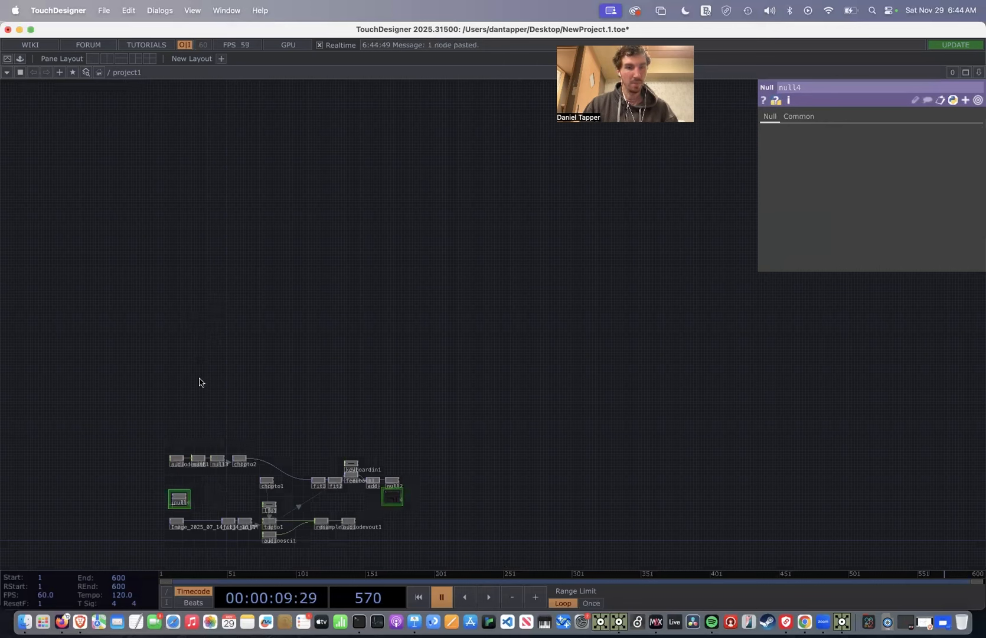
scroll(187, 371, "up", 3)
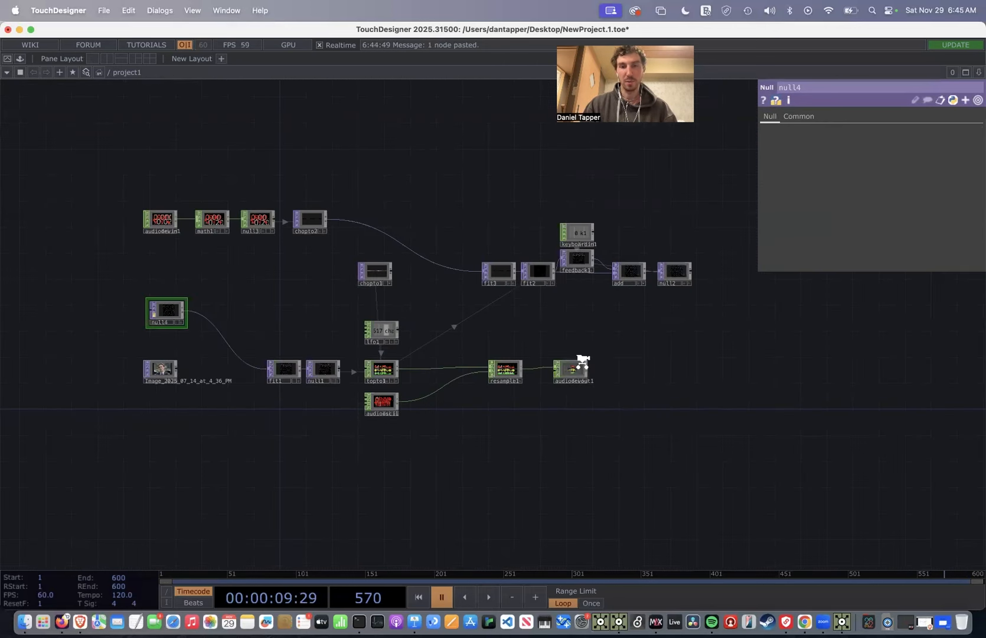
scroll(582, 362, "up", 2)
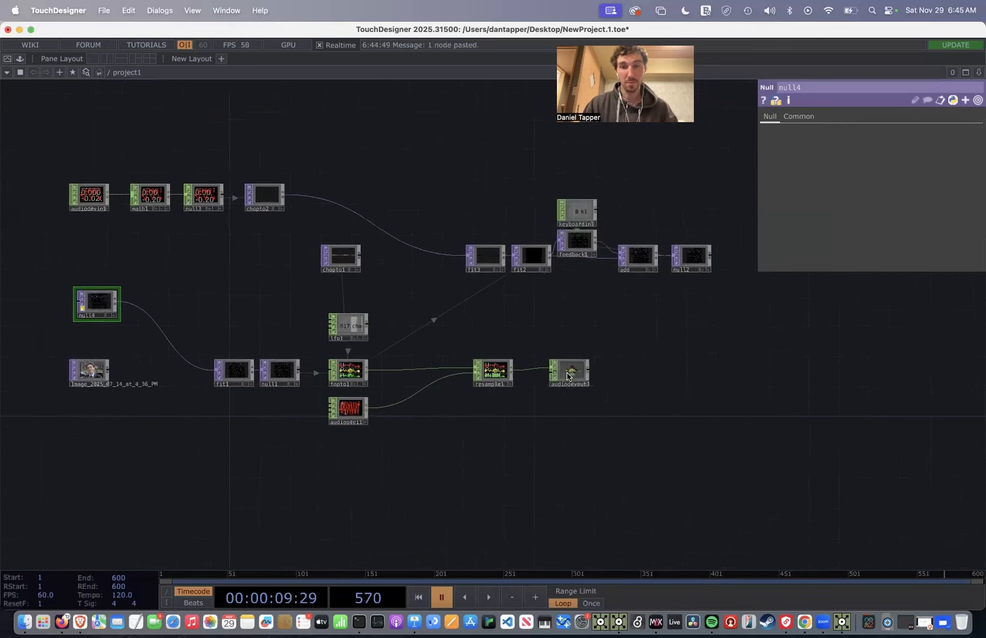
Reconnect chopto1 to fit3 in place of chopto2 and resume timeline playback
scroll(558, 370, "up", 2)
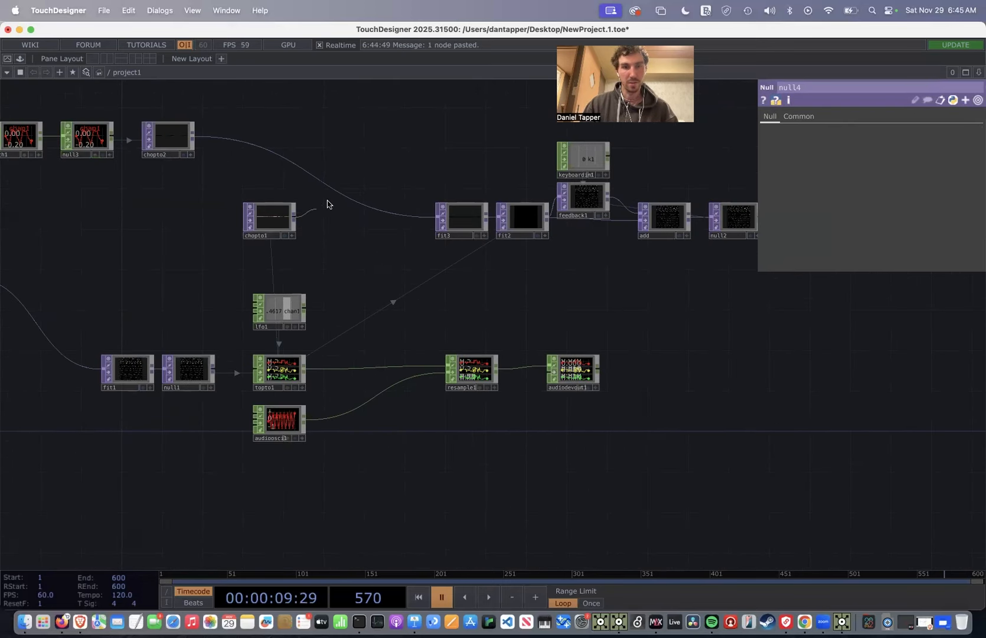
left_click_drag(329, 205, 343, 197)
key("space")
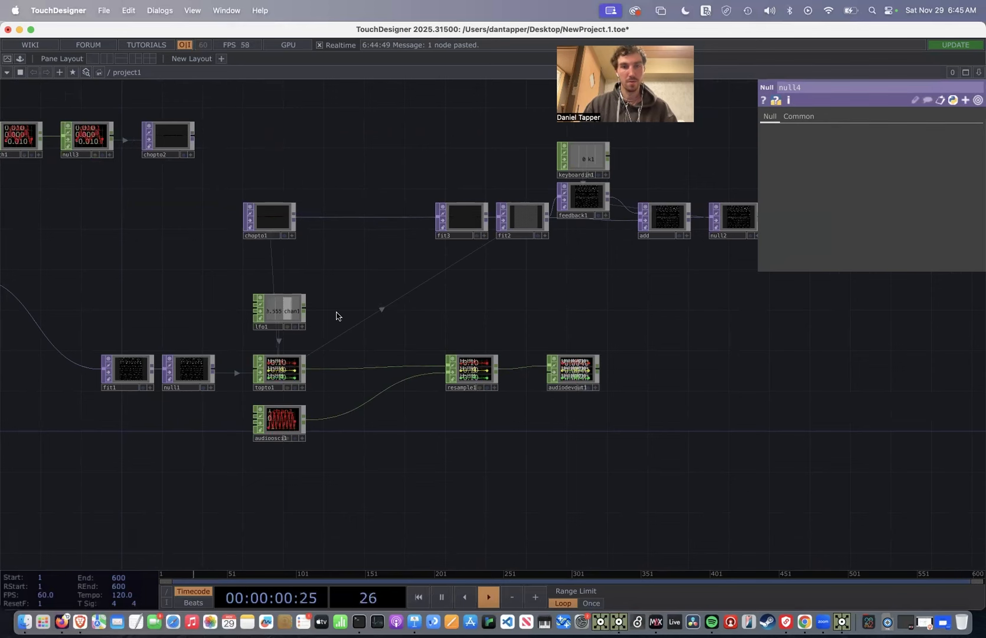
Insert a Composite TOP between null4 and fit1 and connect the source image as its second input
left_click_drag(401, 317, 544, 315)
left_click_drag(149, 282, 118, 311)
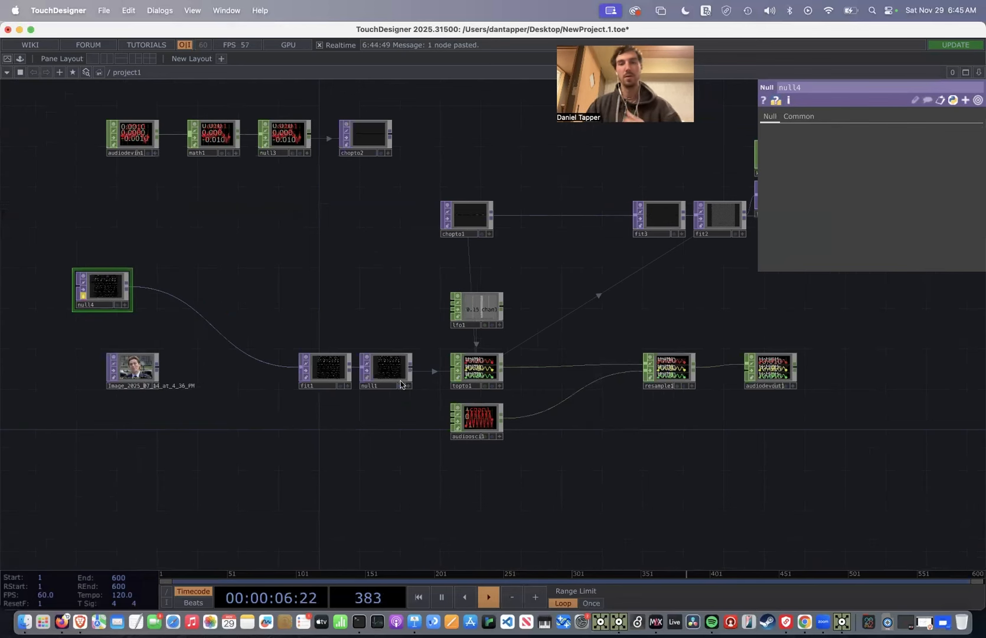
scroll(401, 384, "down", 2)
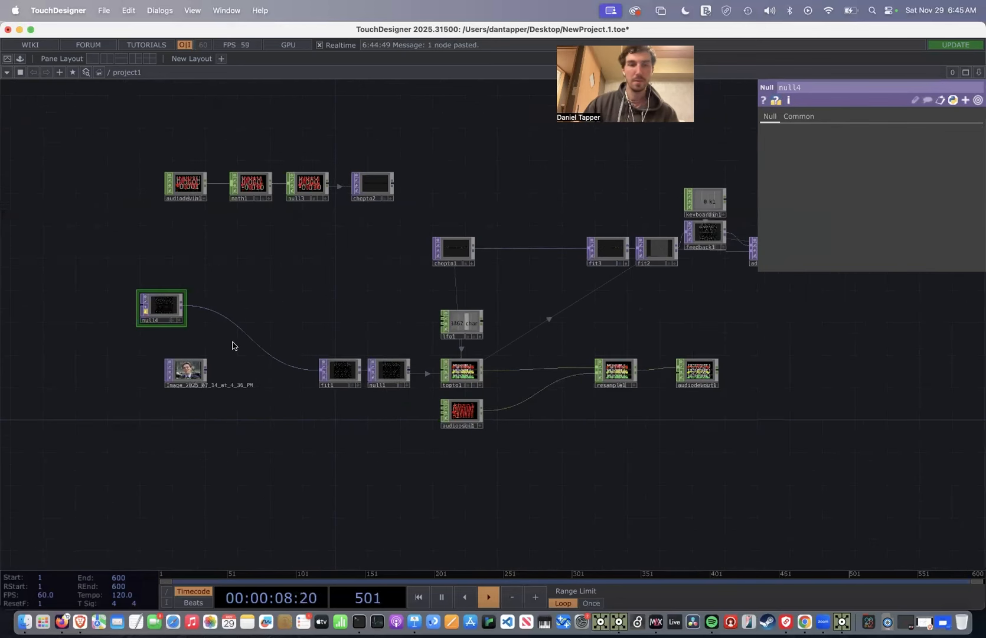
right_click(218, 317)
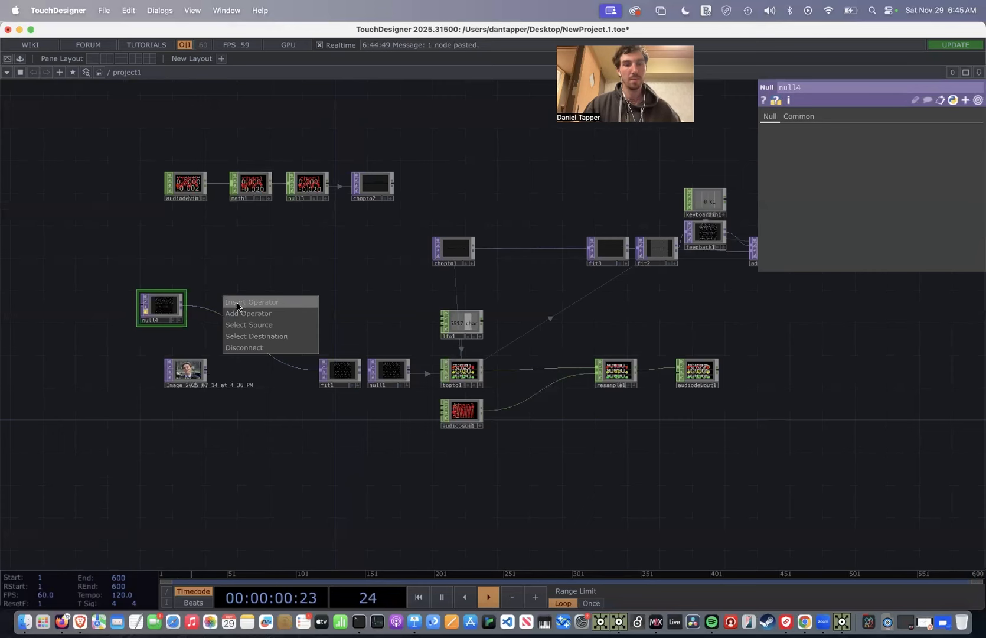
left_click(241, 303)
left_click(73, 295)
left_click(268, 328)
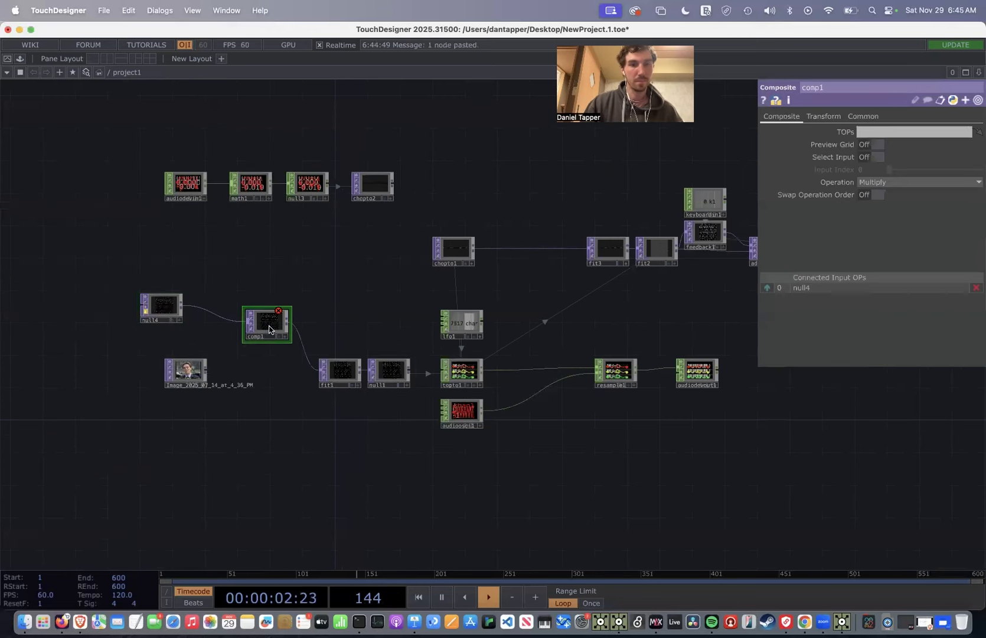
left_click_drag(225, 348, 247, 329)
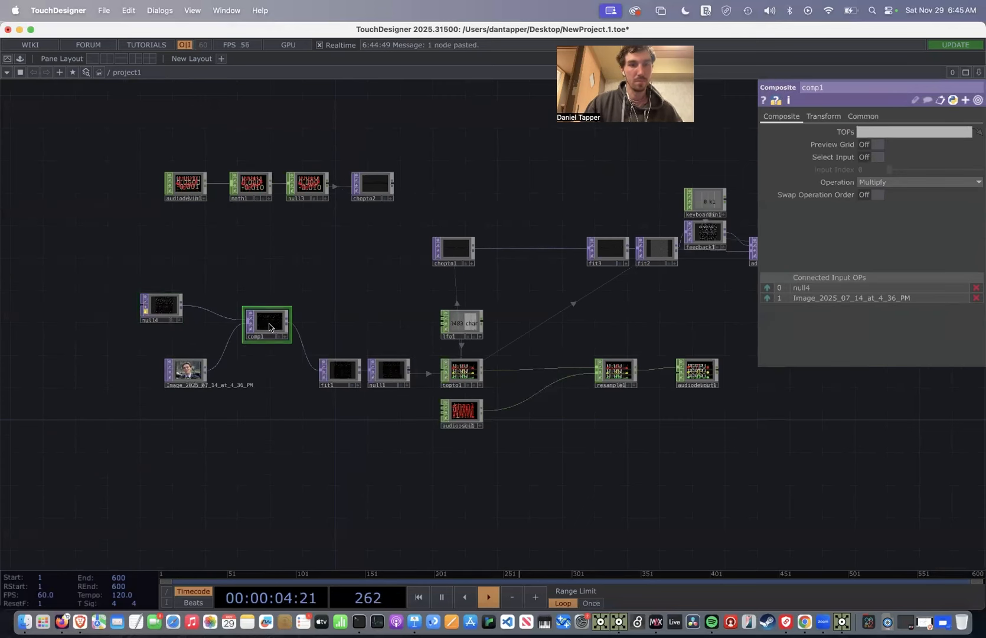
Set comp1's Operation to Color and inspect the reconstructed composite in the add TOP
left_click(880, 183)
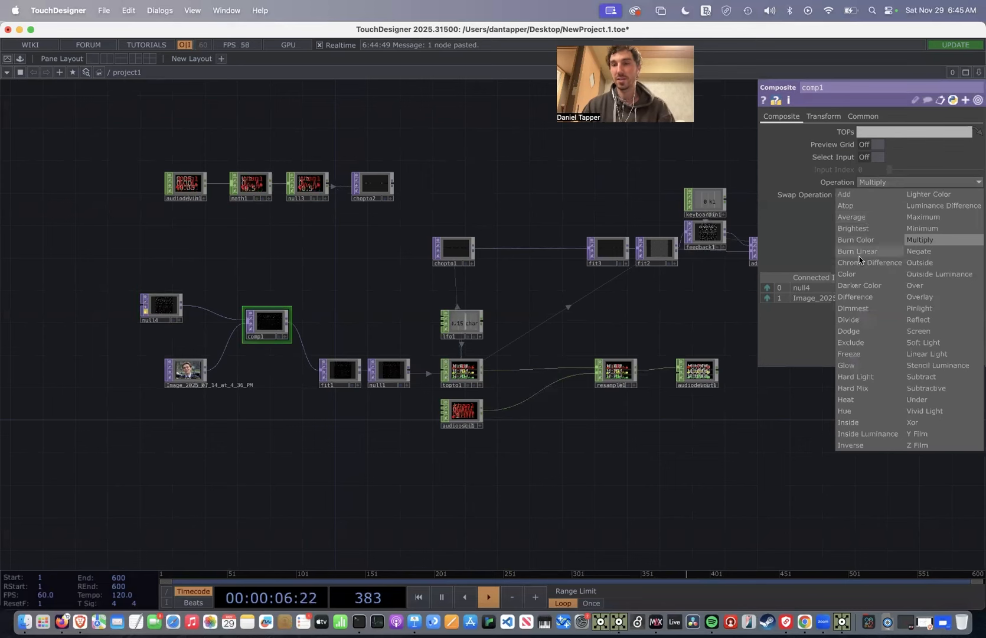
left_click(851, 274)
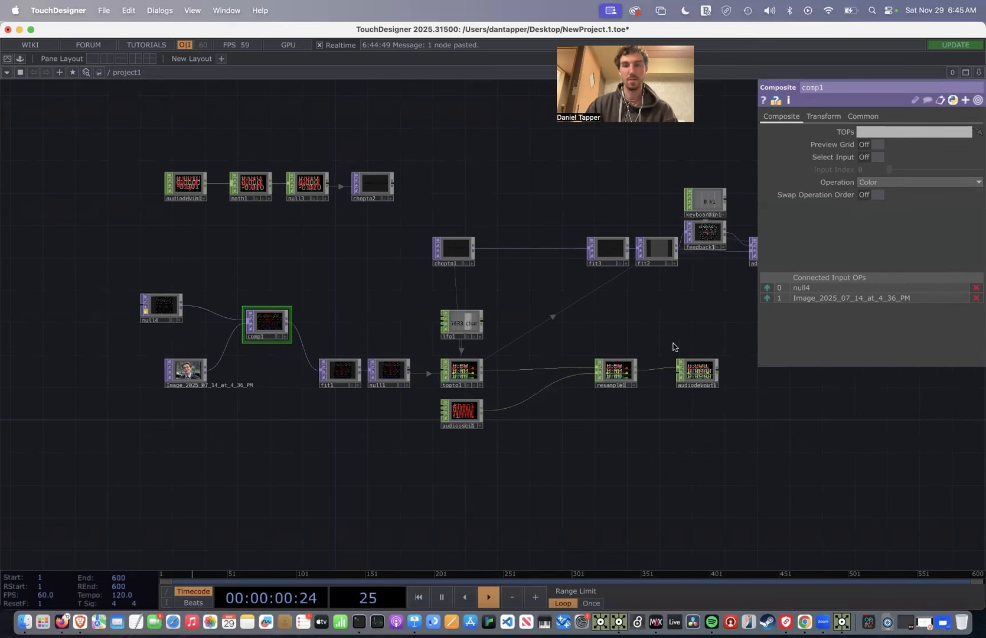
left_click(697, 366)
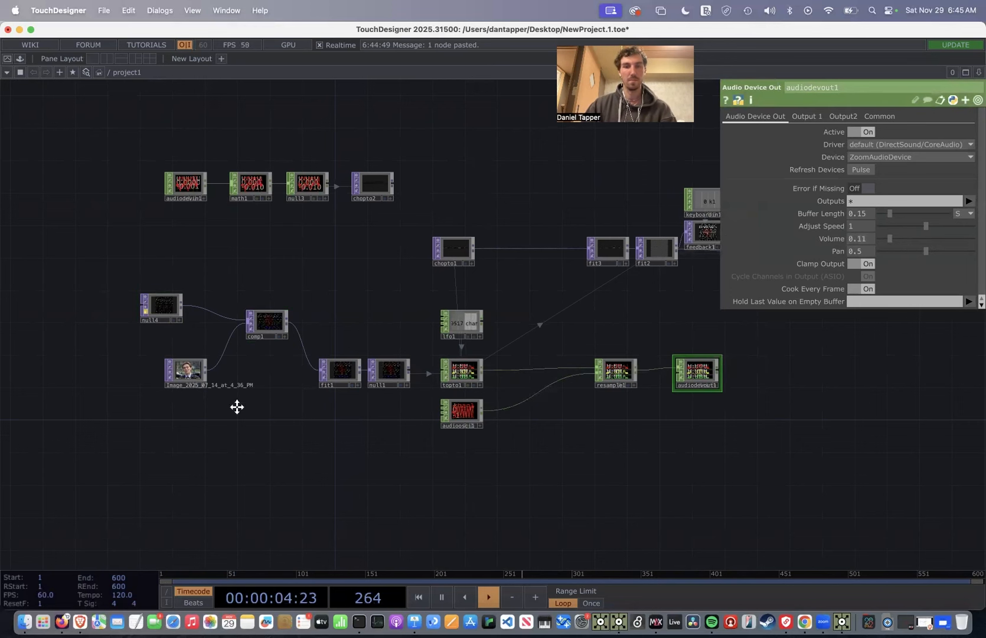
scroll(617, 258, "up", 10)
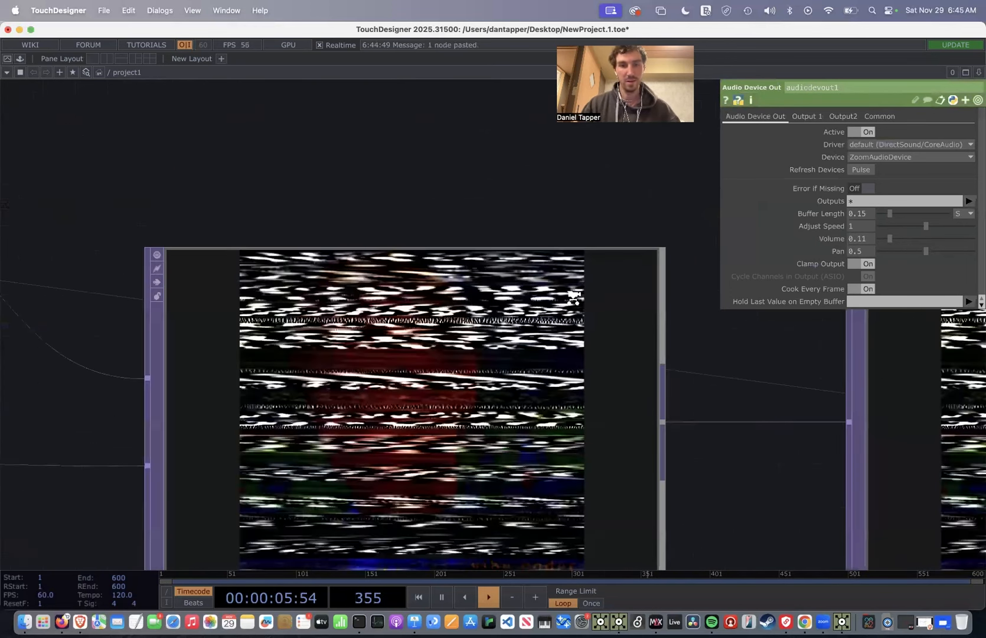
scroll(540, 357, "down", 2)
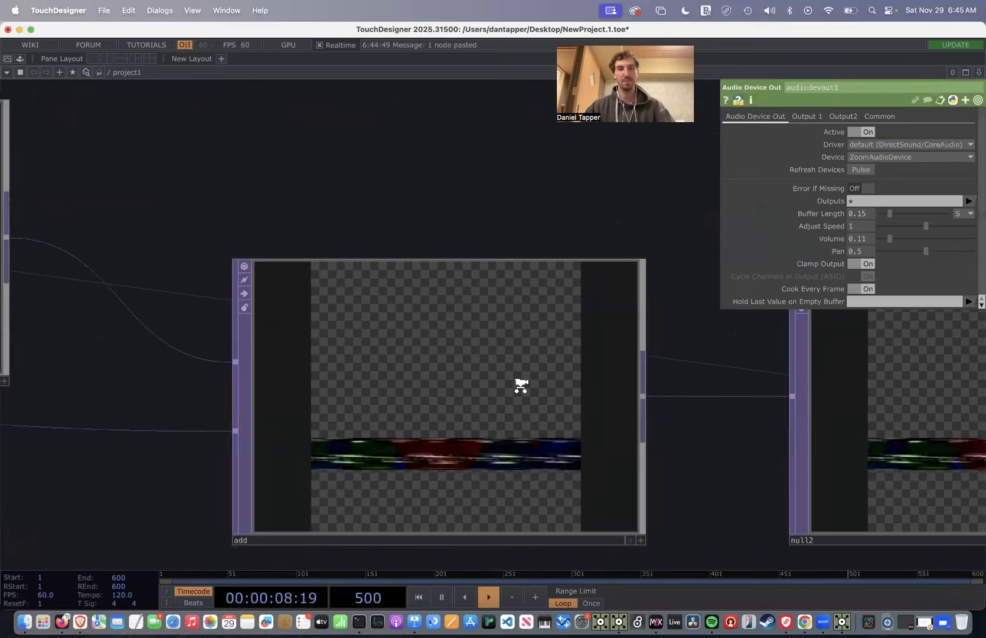
Watch the reconstructed composite rebuild in the add TOP, pause timeline playback, and return to the whole network
scroll(521, 386, "down", 3)
scroll(460, 465, "up", 3)
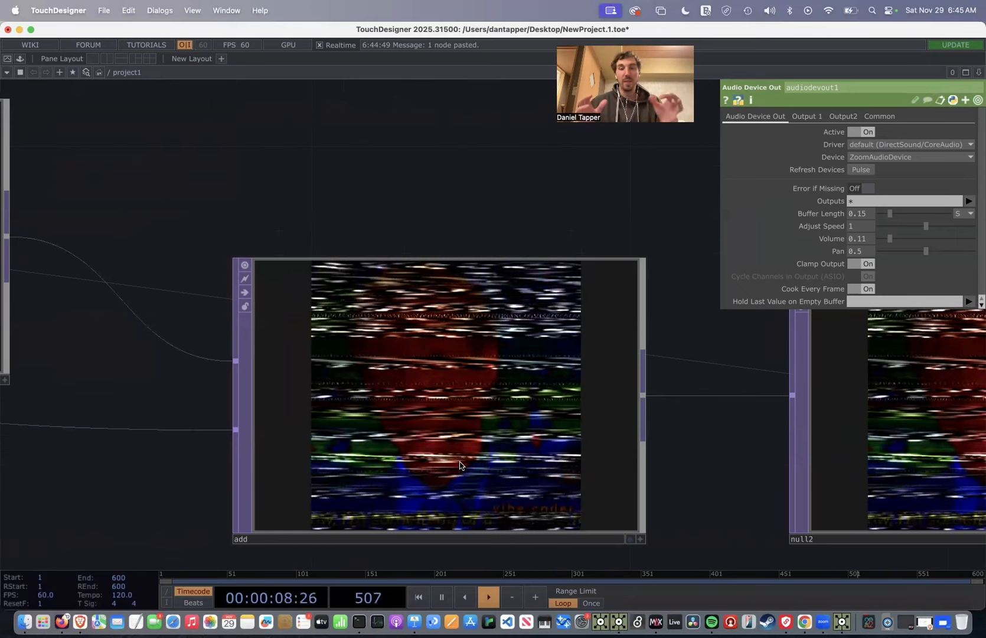
scroll(460, 464, "down", 1)
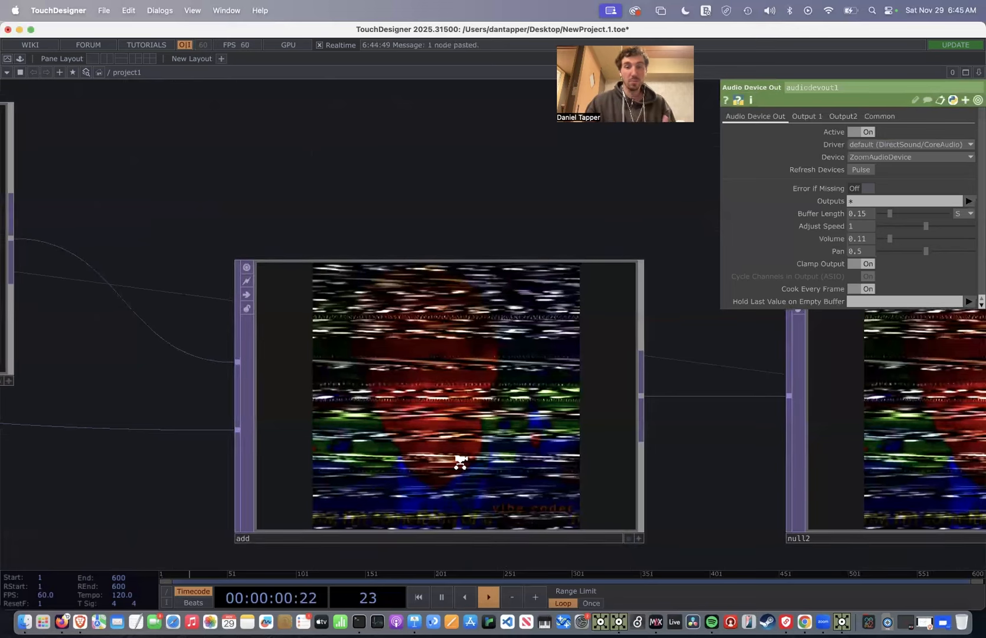
scroll(460, 464, "down", 10)
left_click_drag(407, 304, 542, 249)
scroll(542, 249, "down", 5)
scroll(329, 239, "down", 8)
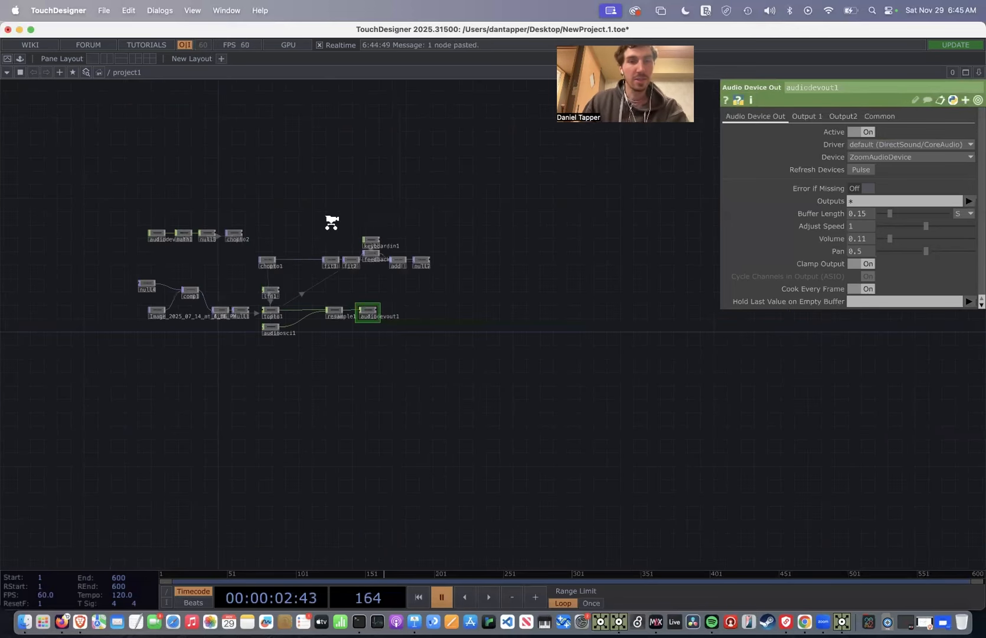
Insert a Switch TOP between chopto1 and fit3
scroll(331, 222, "up", 5)
left_click_drag(331, 223, 453, 220)
scroll(449, 285, "up", 3)
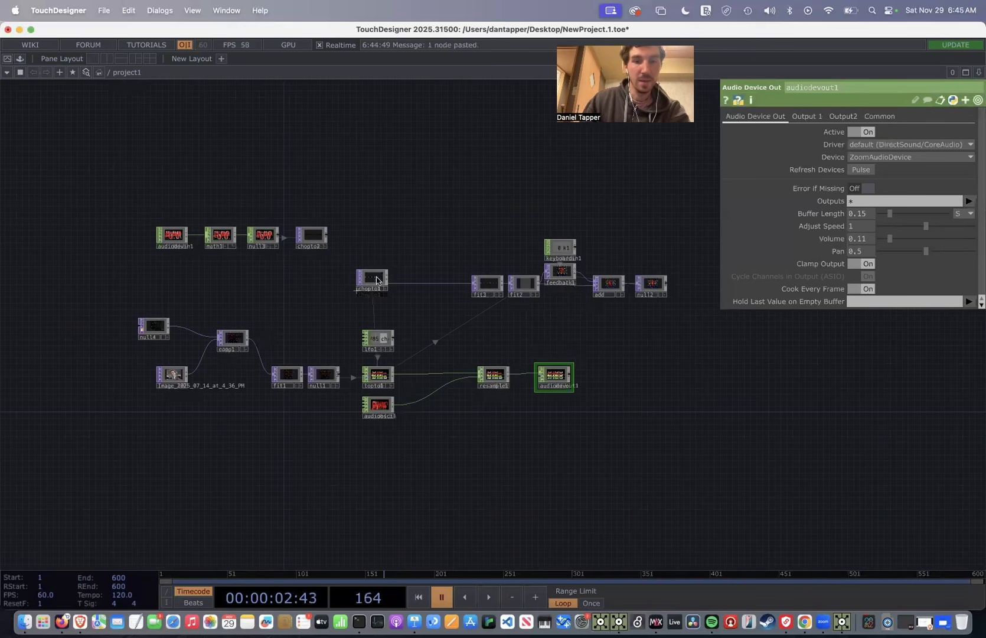
right_click(407, 282)
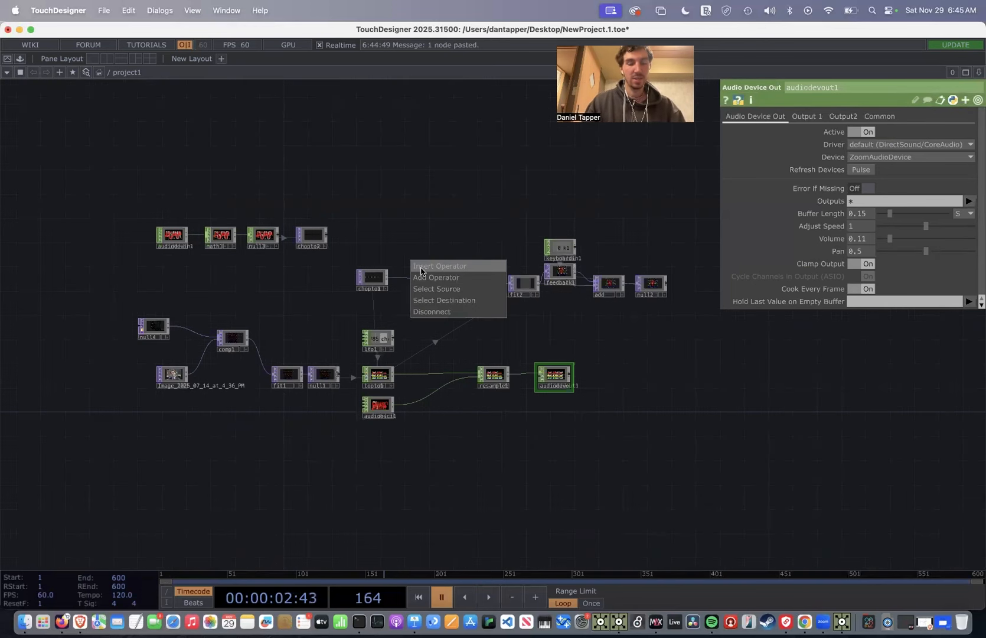
left_click(440, 266)
type("sw")
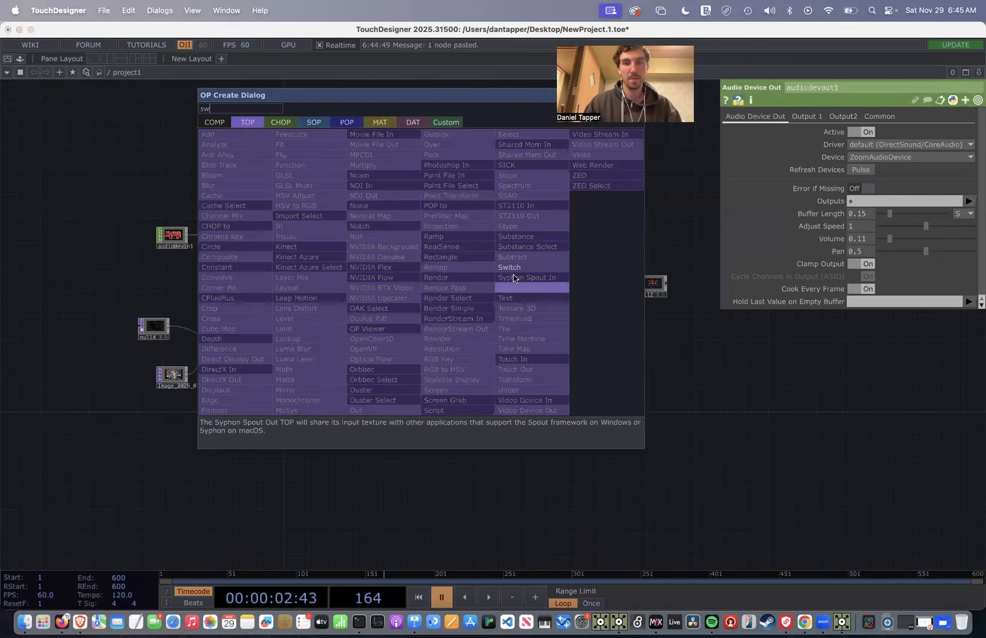
left_click(509, 267)
left_click(420, 269)
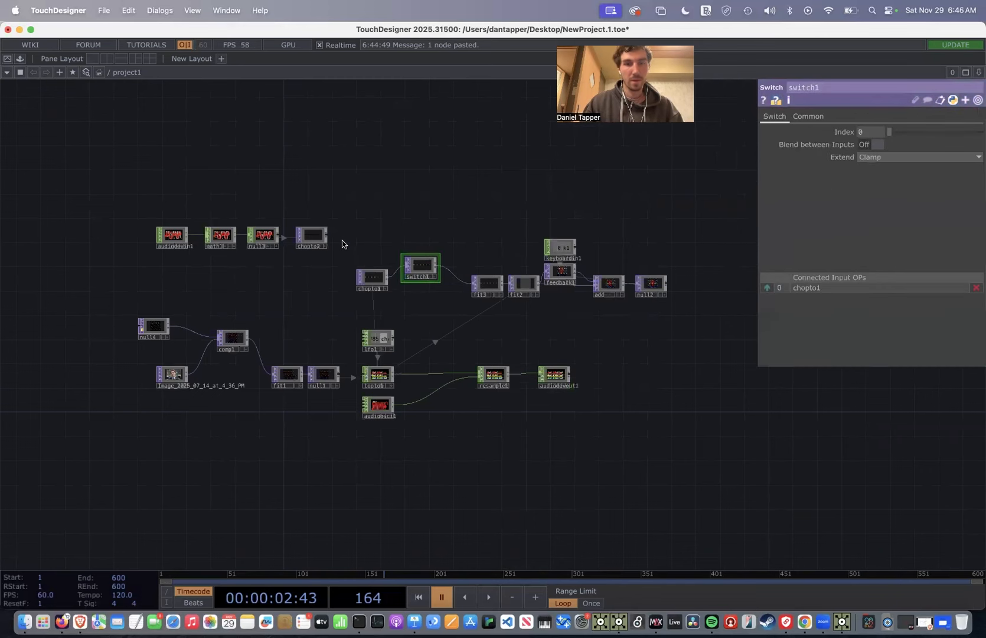
Connect chopto2 as the second input of switch1 and reposition the nodes around it
left_click_drag(329, 238, 413, 279)
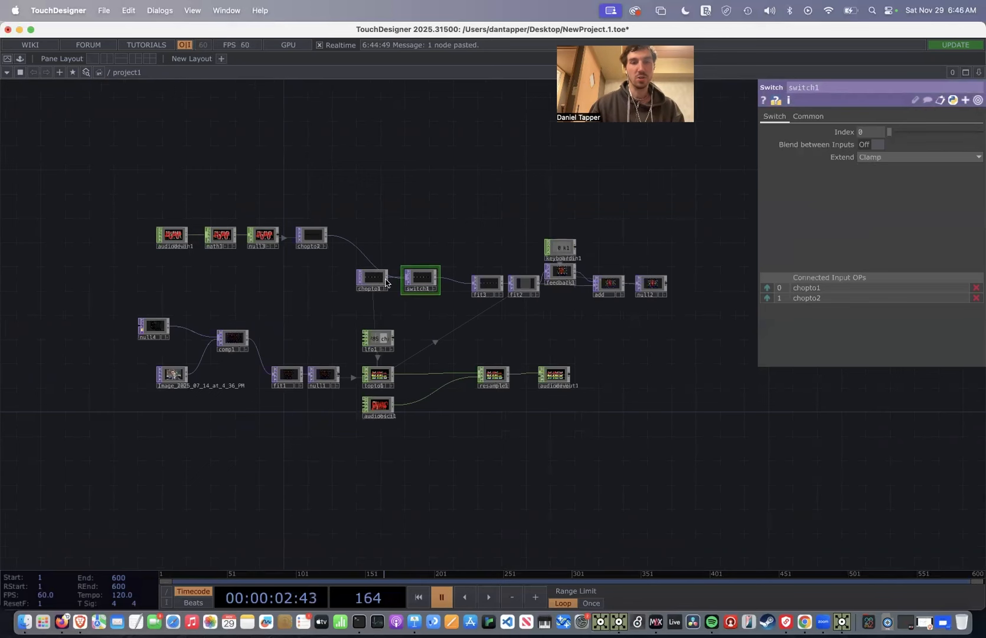
left_click_drag(375, 282, 423, 271)
left_click_drag(285, 331, 318, 300)
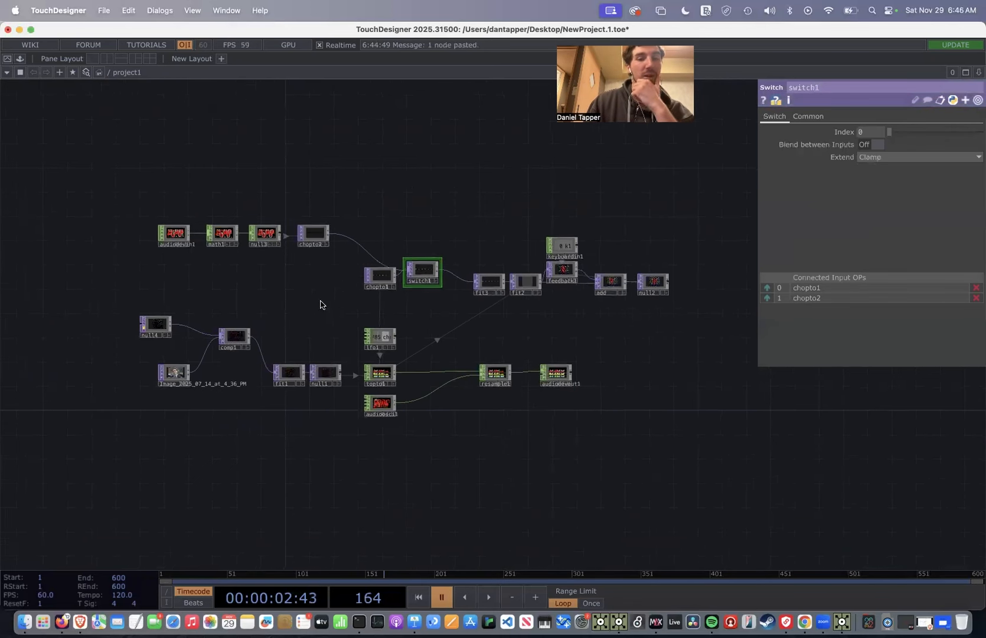
Select feedback1 and trigger its keyboard-driven reset to clear the accumulated image
scroll(684, 313, "up", 3)
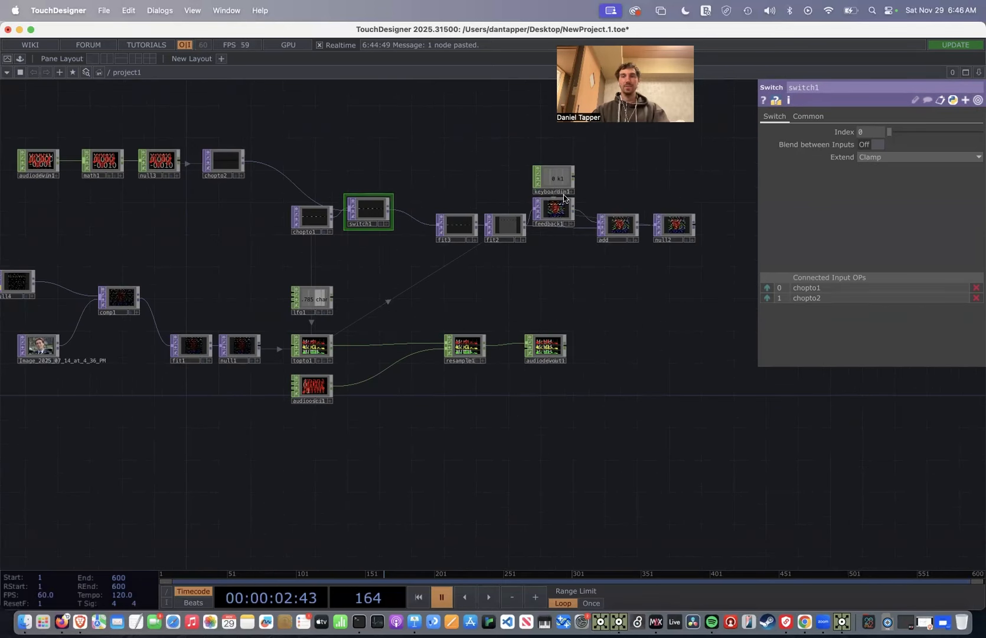
scroll(562, 222, "up", 4)
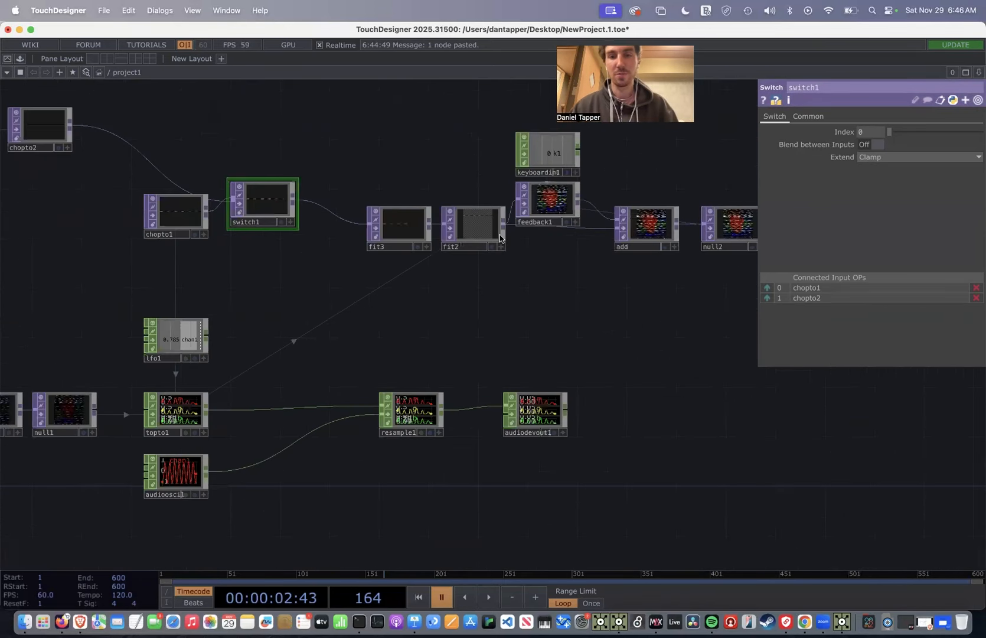
left_click(563, 208)
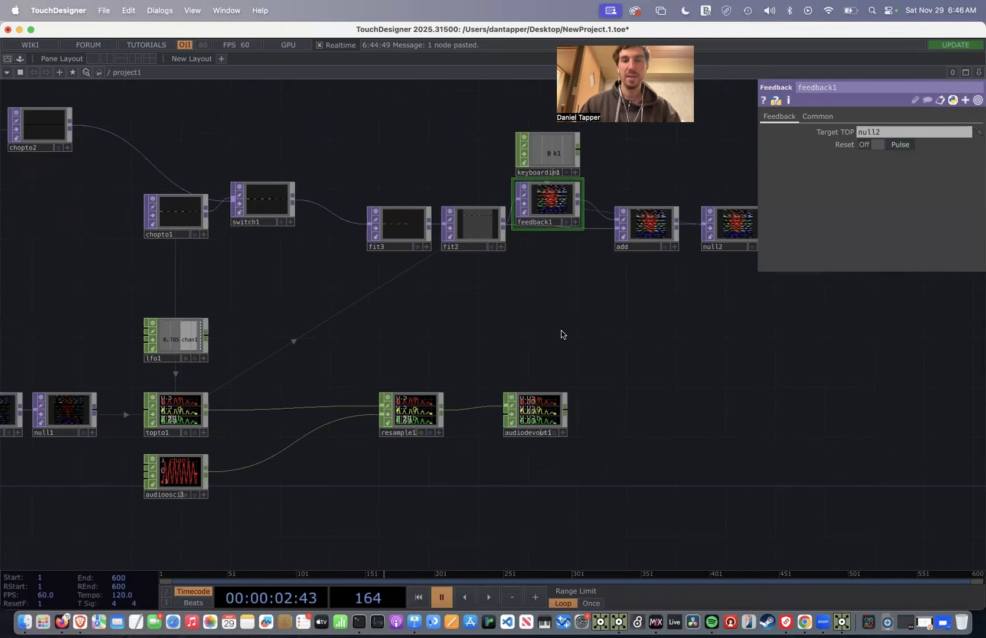
key("1")
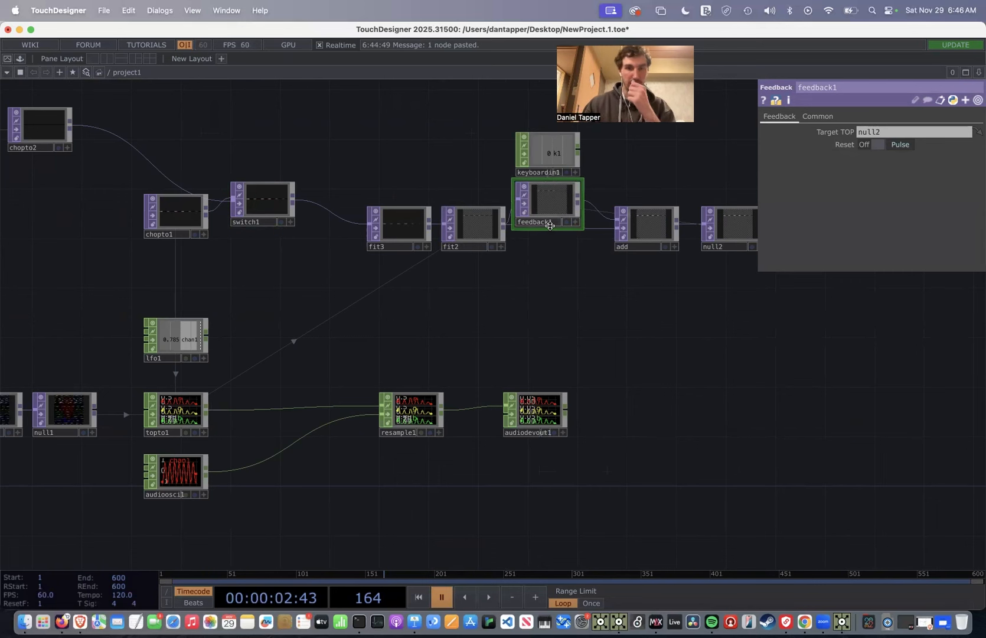
Add a Logic CHOP after lfo1 and set its Convert Input to On When Greater Than Zero
left_click(207, 339)
left_click(275, 335)
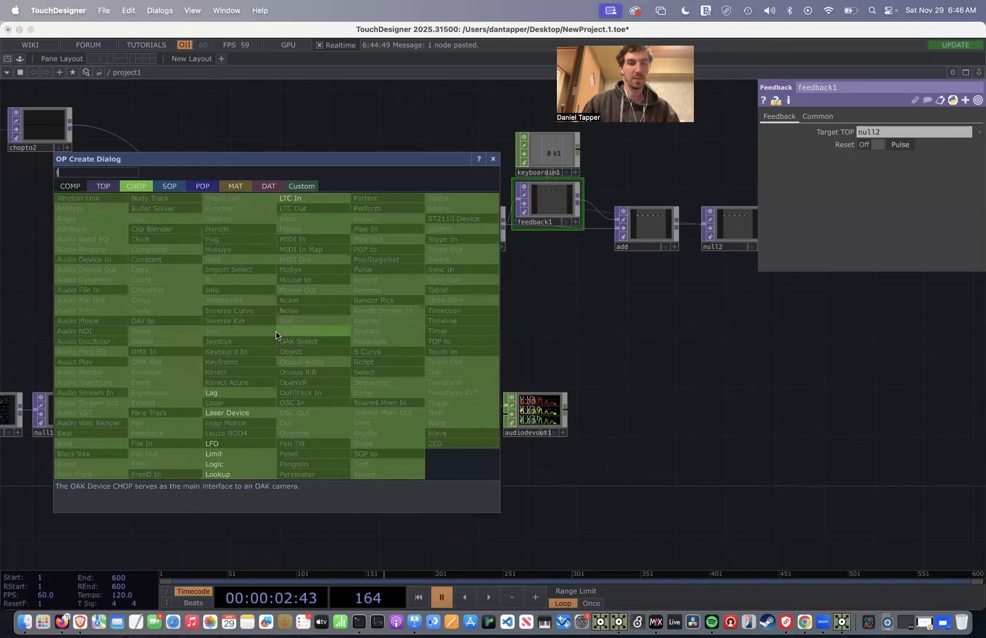
left_click(218, 464)
left_click(263, 340)
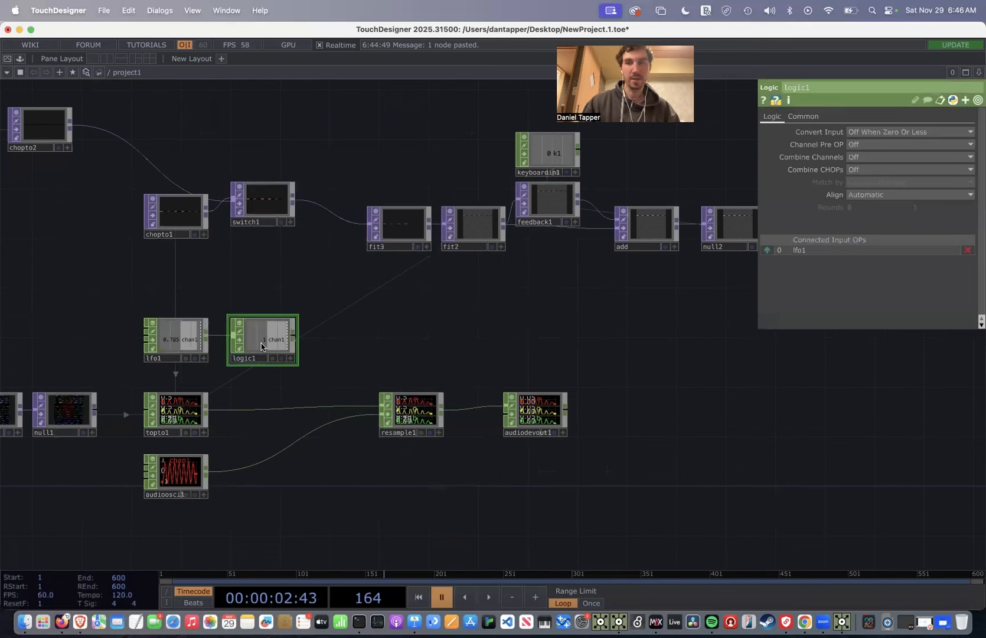
left_click(868, 132)
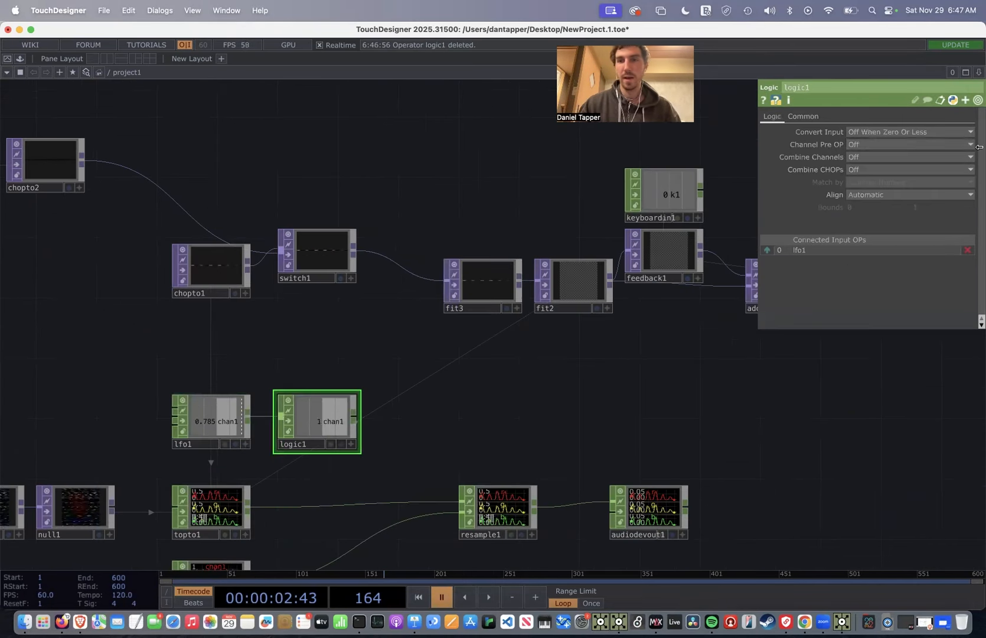
left_click(919, 133)
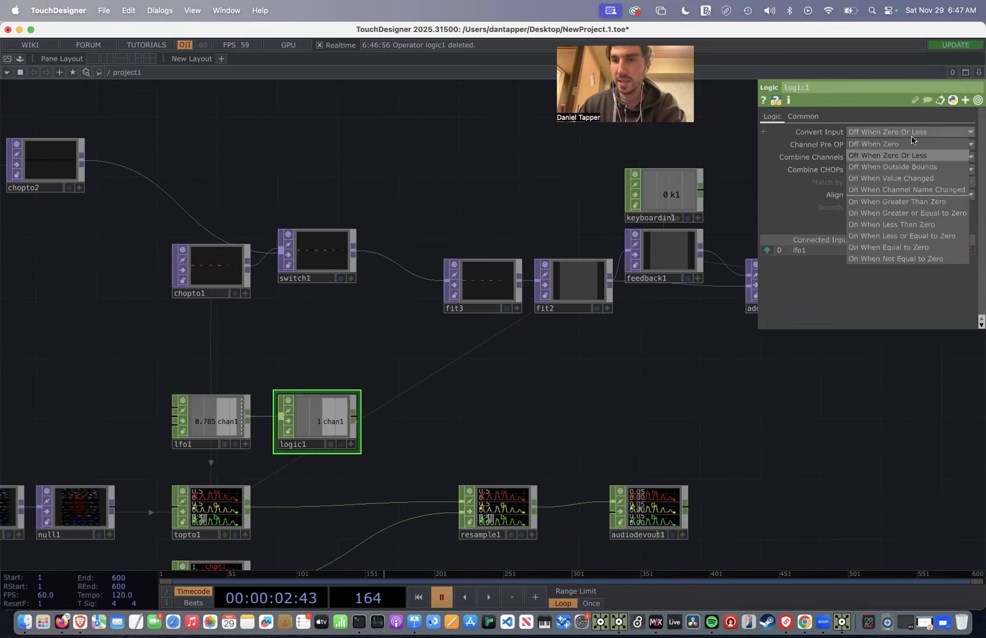
left_click(886, 202)
Add a Math CHOP after logic1 to invert its signal and export its chan1 channel to feedback1
left_click(355, 417)
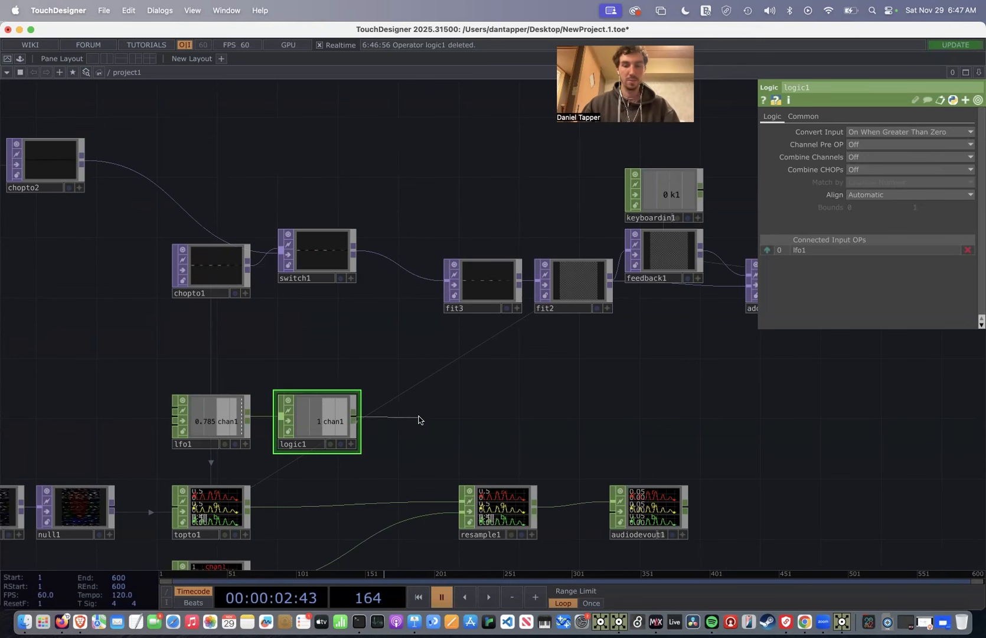
left_click(418, 420)
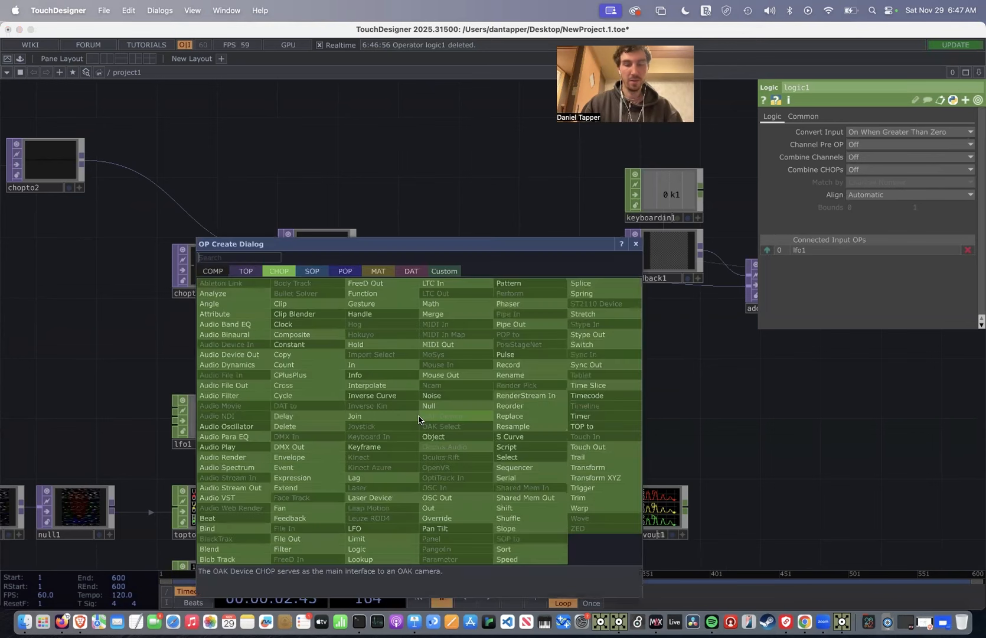
left_click(431, 304)
left_click(425, 417)
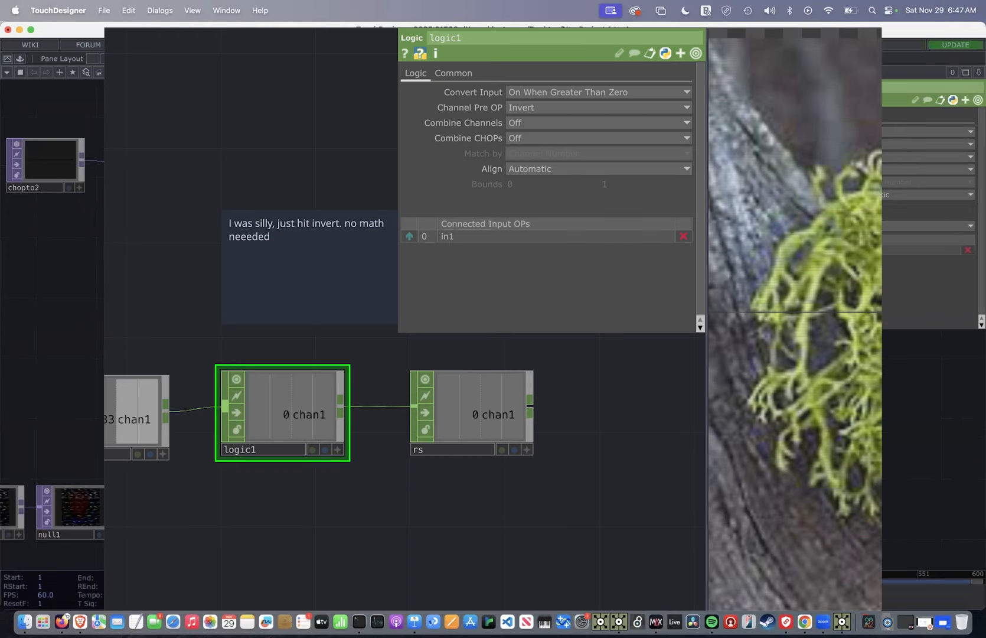
left_click(919, 144)
key("Return")
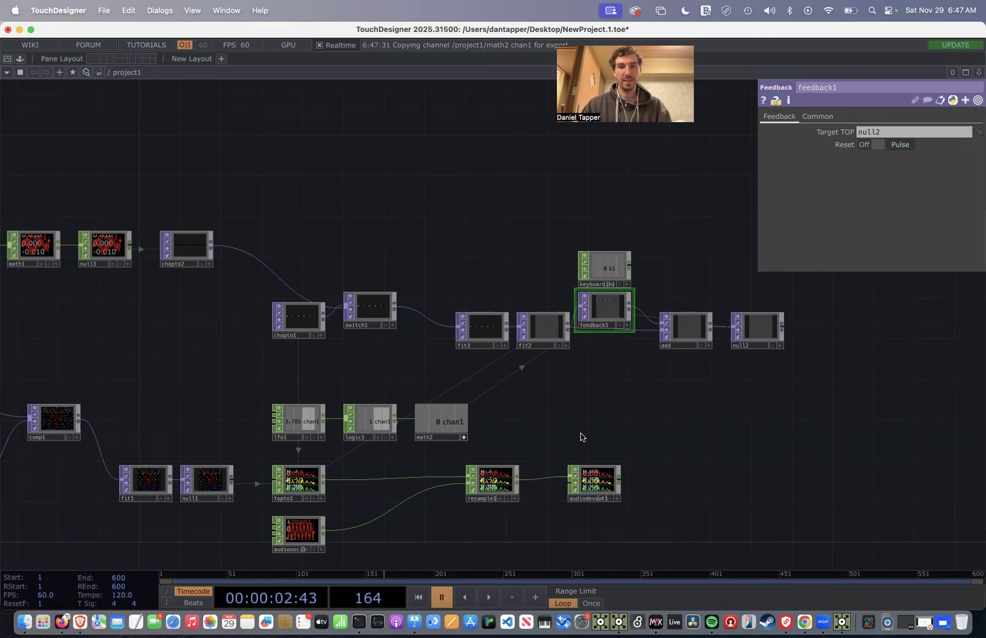
Resume timeline playback and inspect how the image clears and rebuilds in feedback1
key("space")
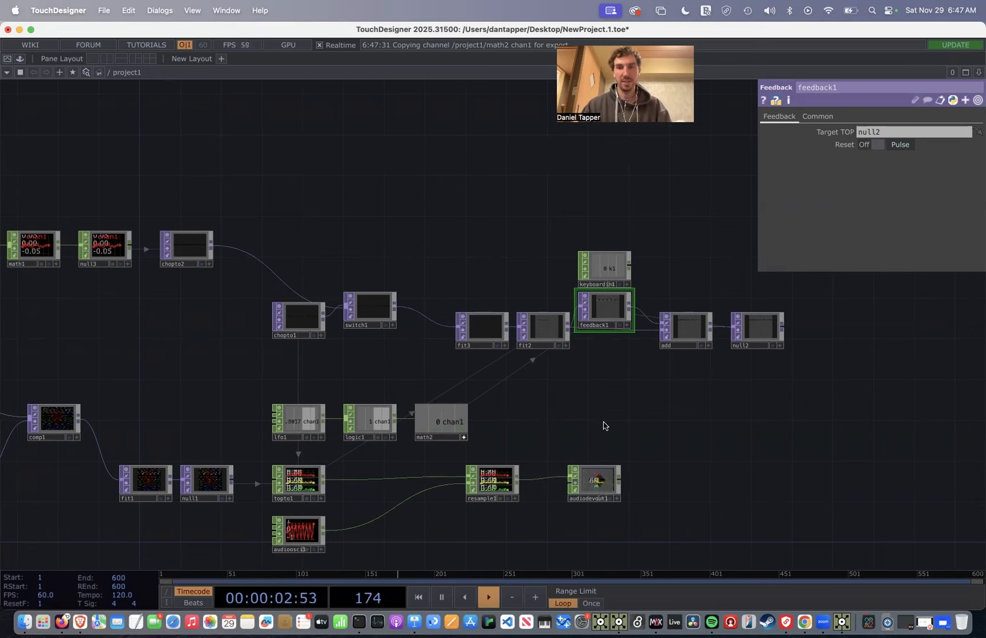
scroll(623, 314, "up", 5)
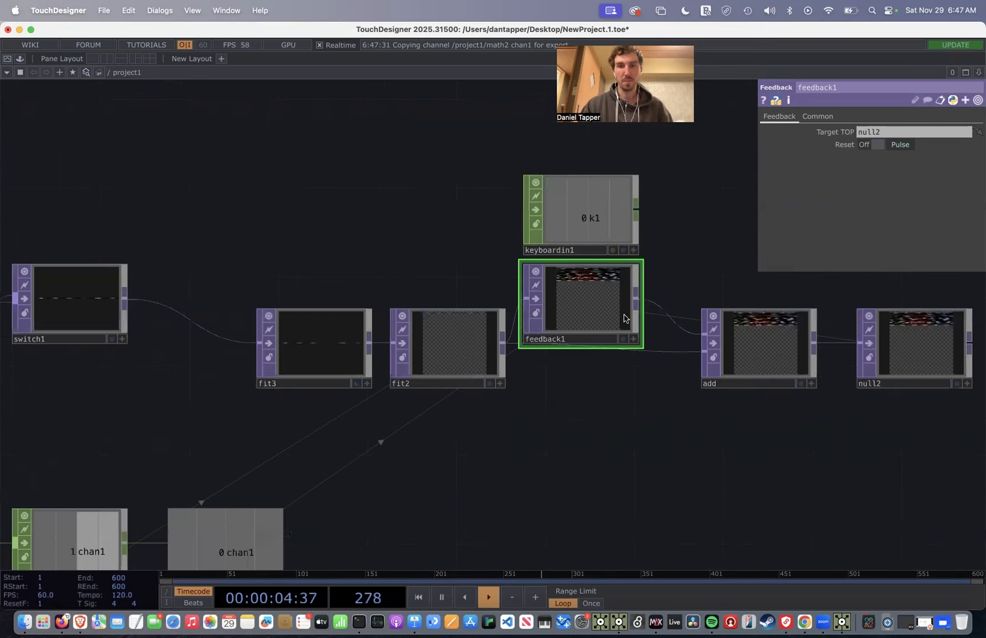
scroll(624, 314, "up", 5)
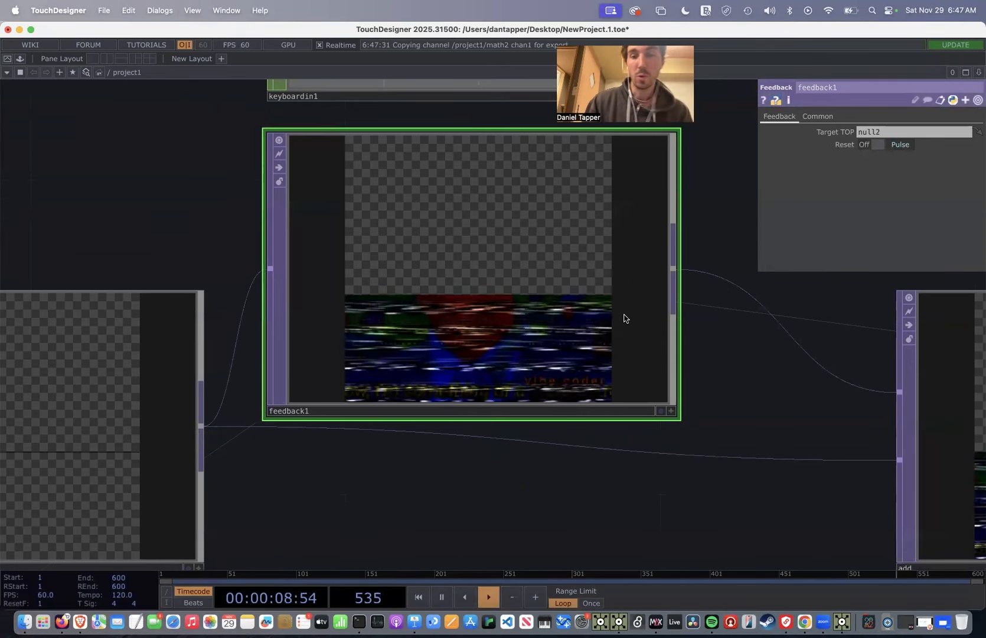
scroll(624, 315, "down", 8)
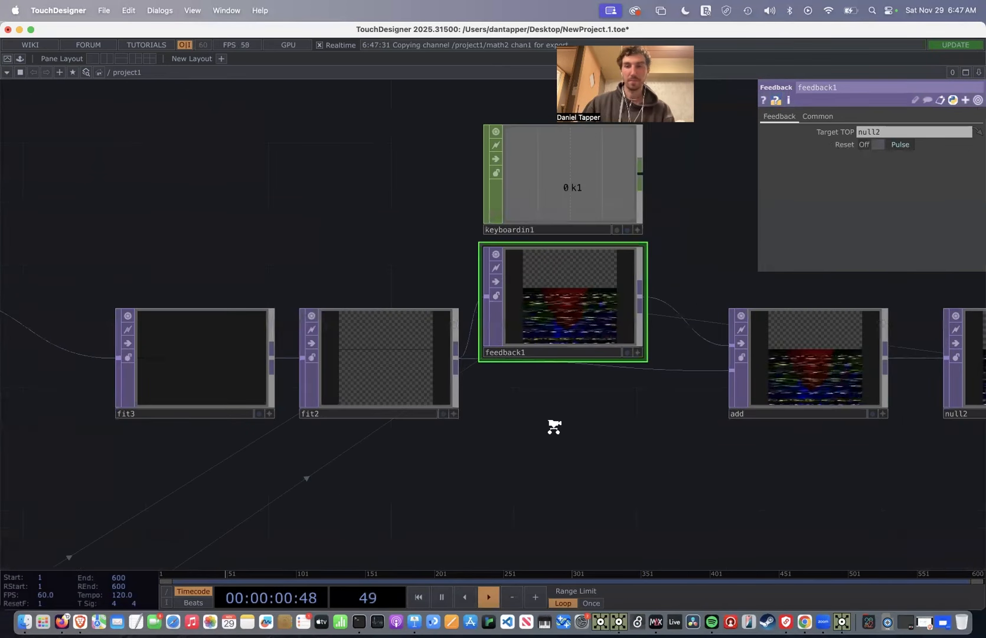
scroll(479, 395, "down", 6)
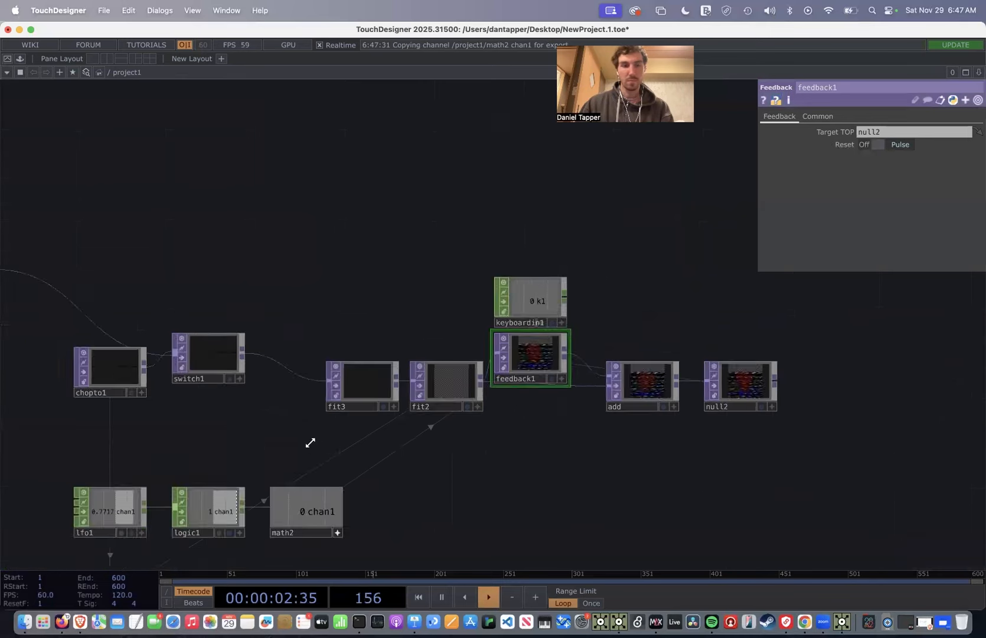
left_click(339, 375)
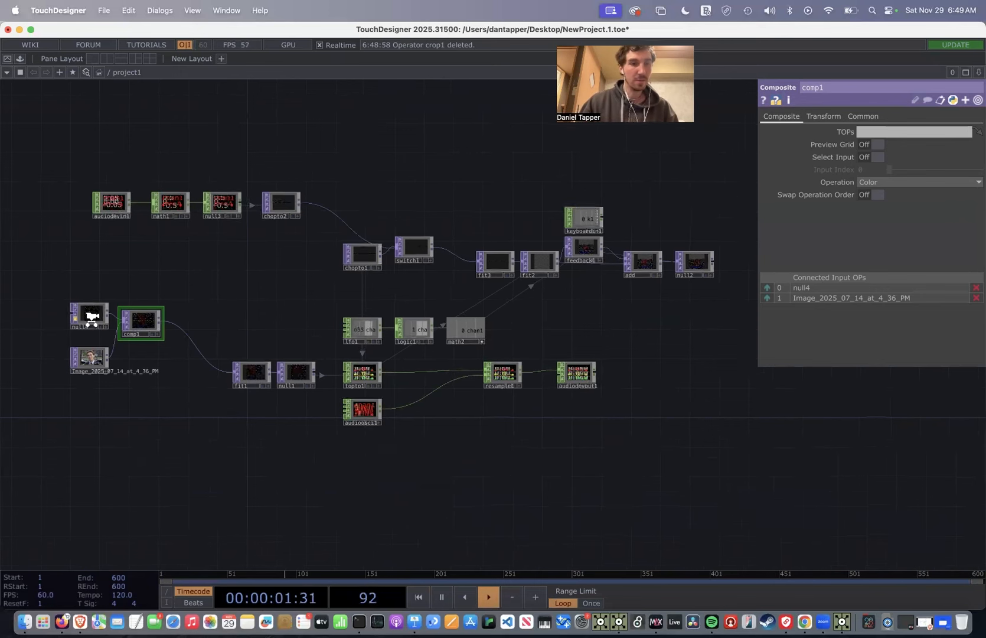
Paste the VT Movie File In TOP below the source image and connect it as the third input of comp1
scroll(87, 307, "up", 5)
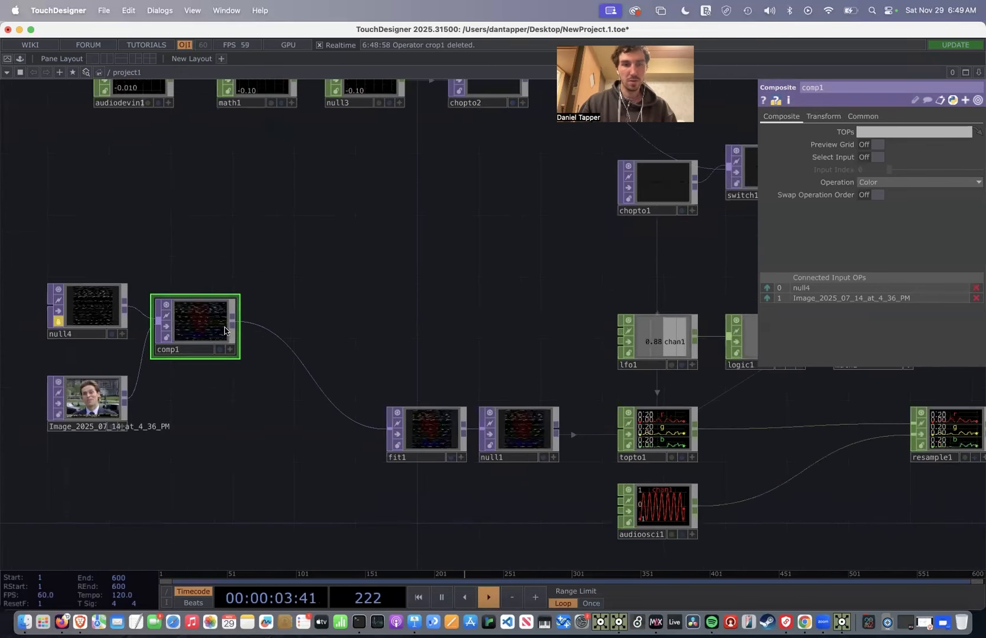
key("ctrl+v")
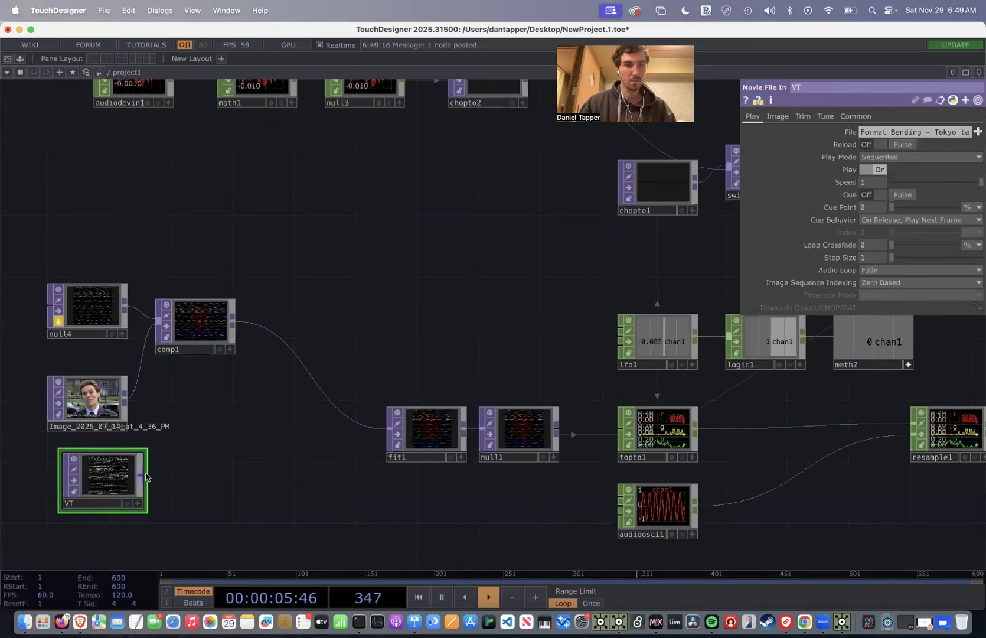
left_click_drag(140, 472, 159, 348)
Set comp1's Operation to Difference
left_click(209, 322)
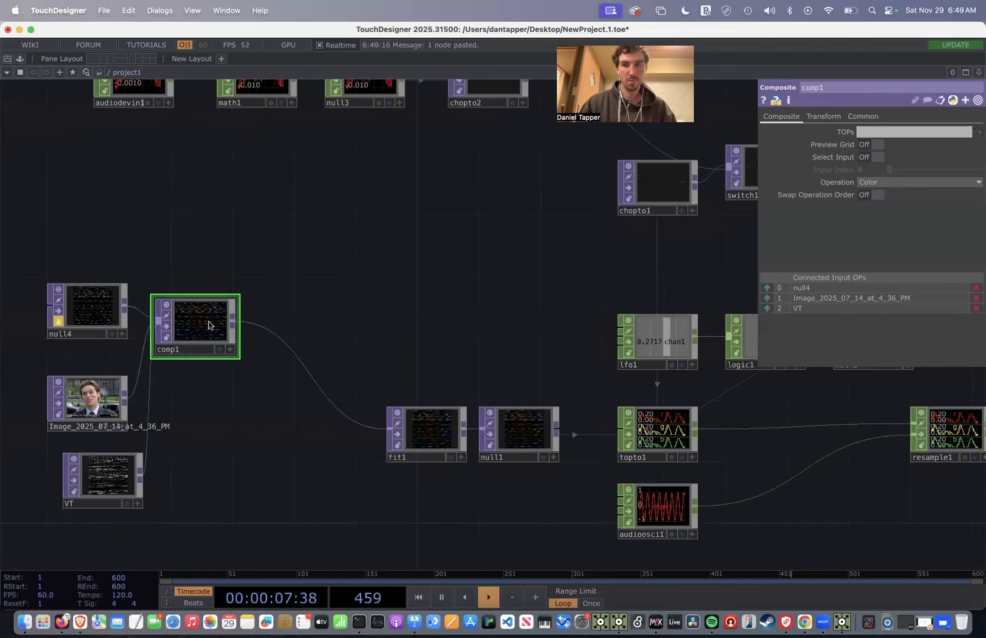
left_click(915, 182)
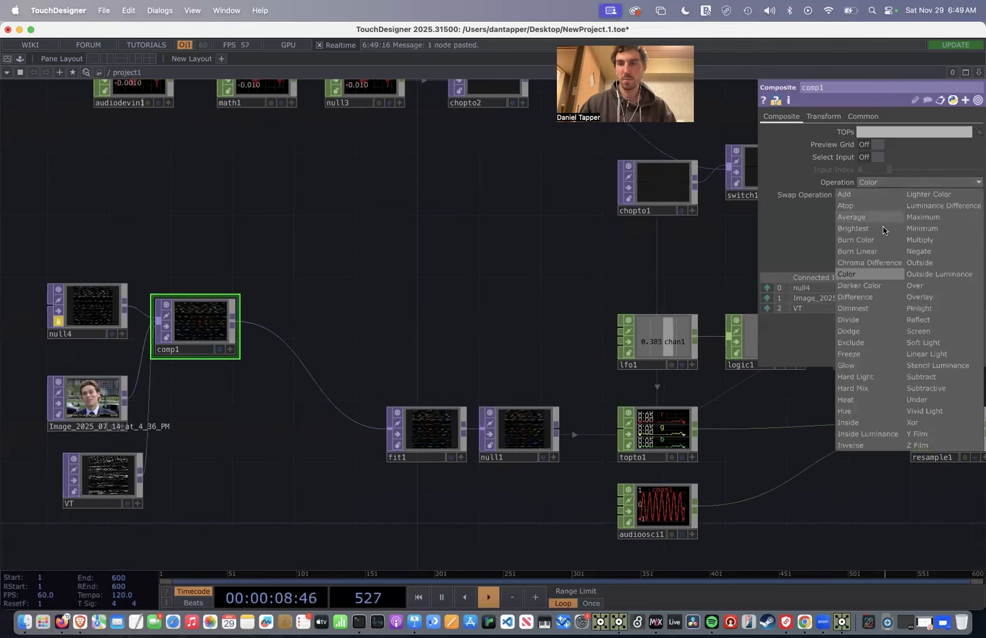
left_click(846, 296)
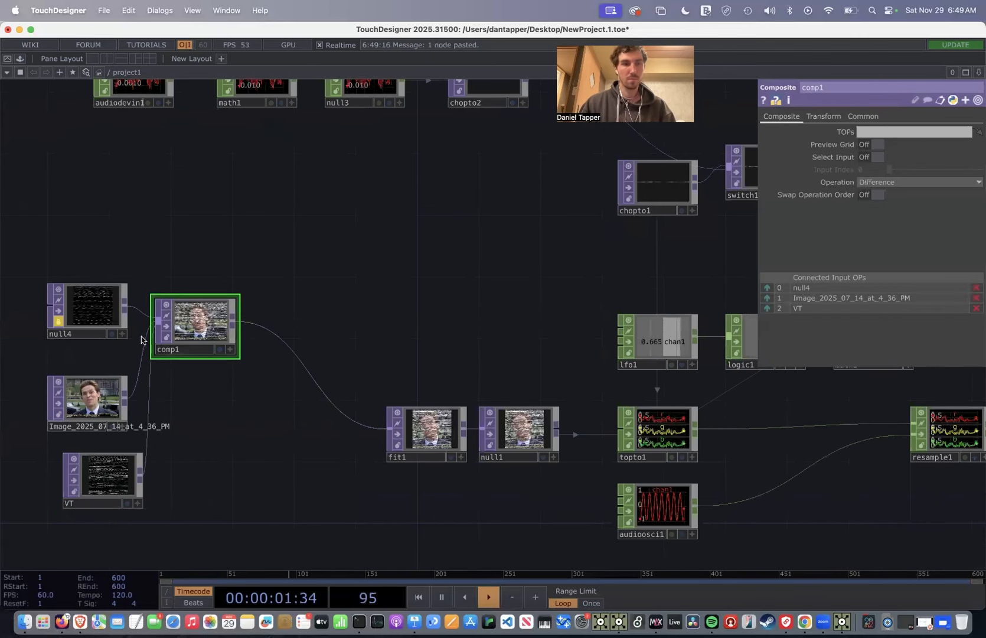
Inspect the reconstruction chain and insert a Crop TOP between comp1 and fit1
left_click(110, 403)
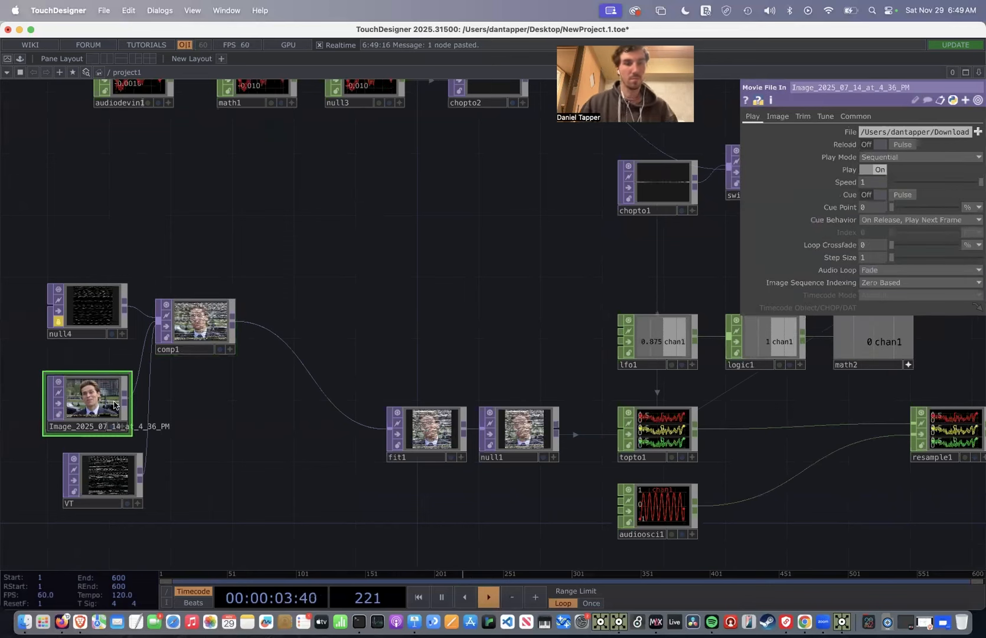
scroll(304, 371, "down", 2)
scroll(610, 330, "down", 5)
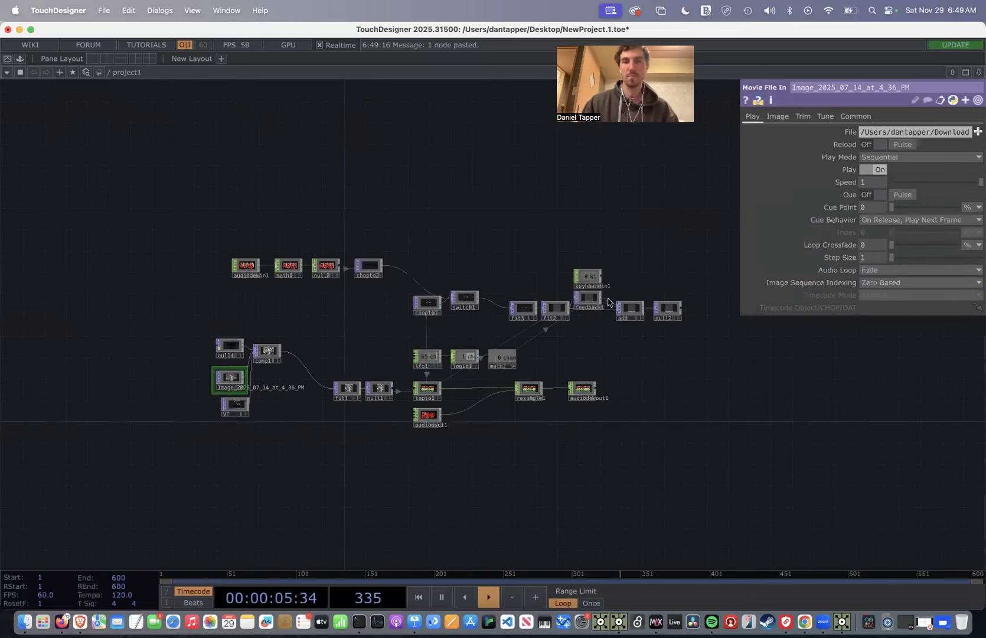
scroll(591, 307, "up", 10)
scroll(579, 317, "down", 2)
scroll(381, 403, "down", 2)
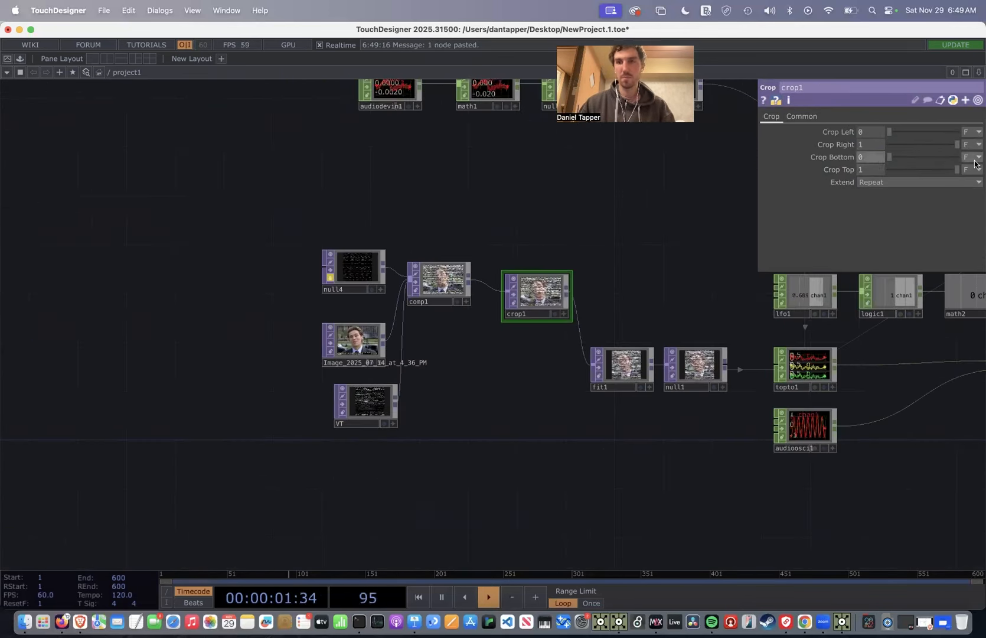
Try adjusting the Crop Left value of crop1 and pause timeline playback with the whole network framed
left_click_drag(889, 132, 802, 156)
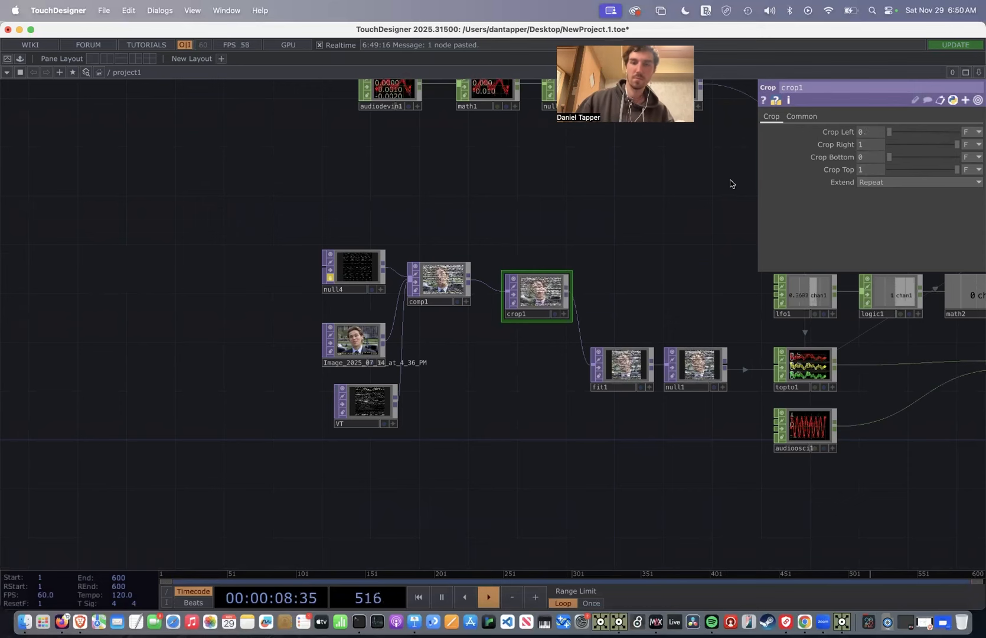
key("space")
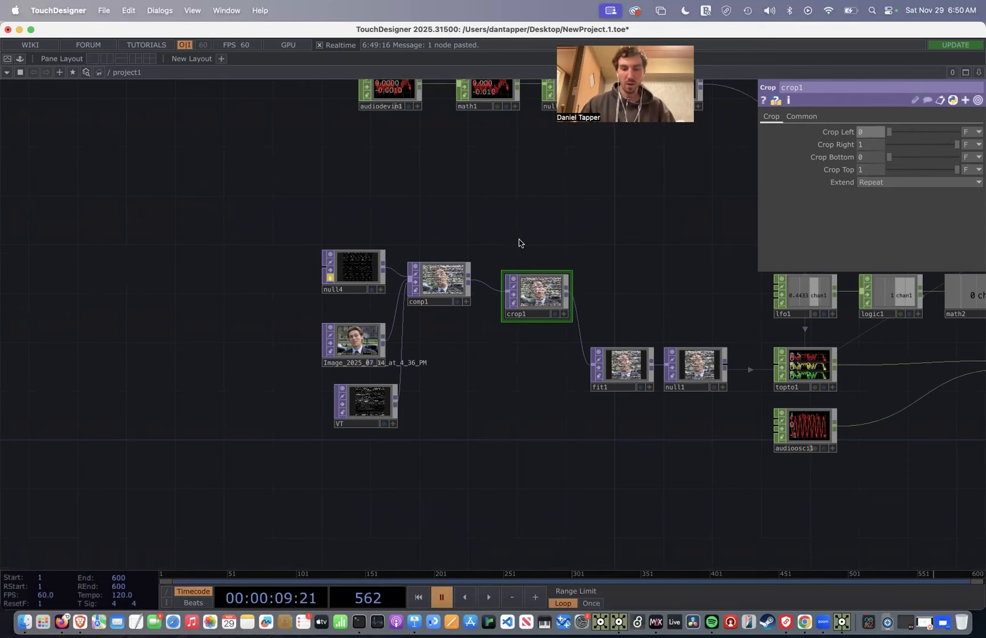
key("h")
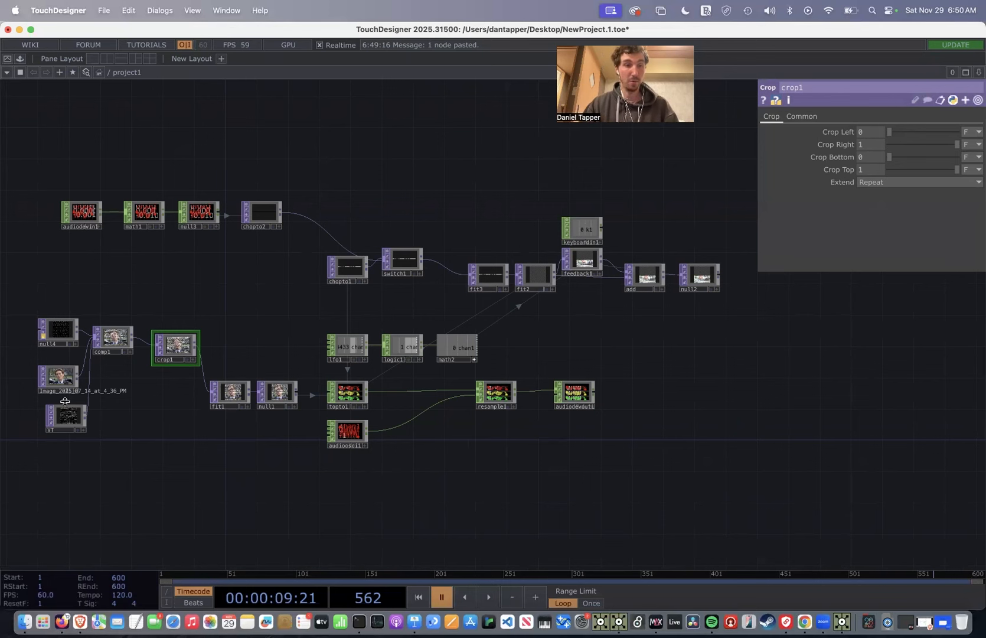
Delete the VT Movie File In TOP feeding comp1 and resume timeline playback
left_click(68, 423)
key("Delete")
key("space")
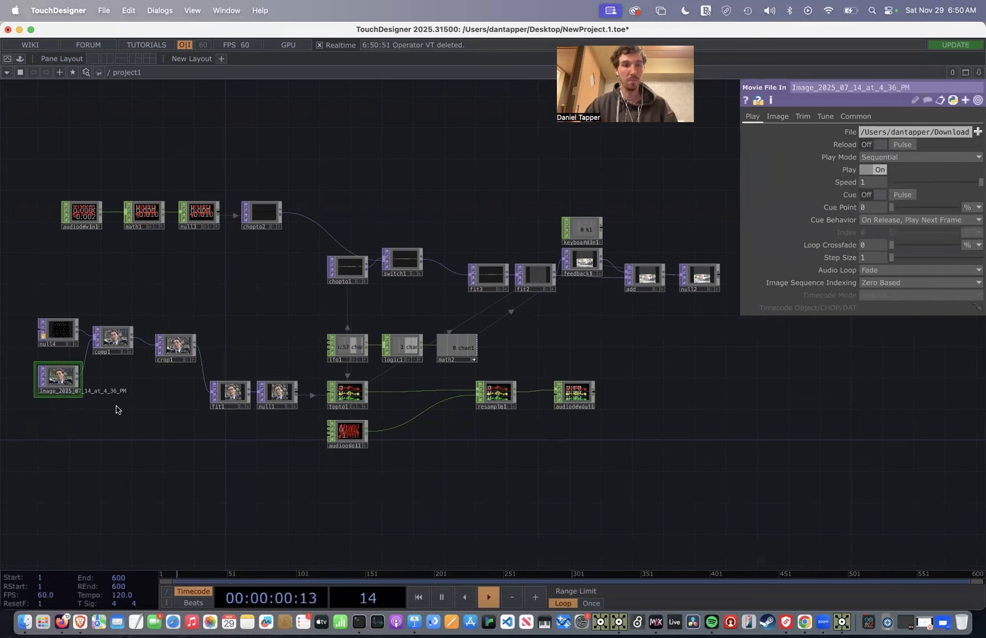
Review the Operation choices of comp1 and pause timeline playback
left_click(114, 338)
left_click(878, 183)
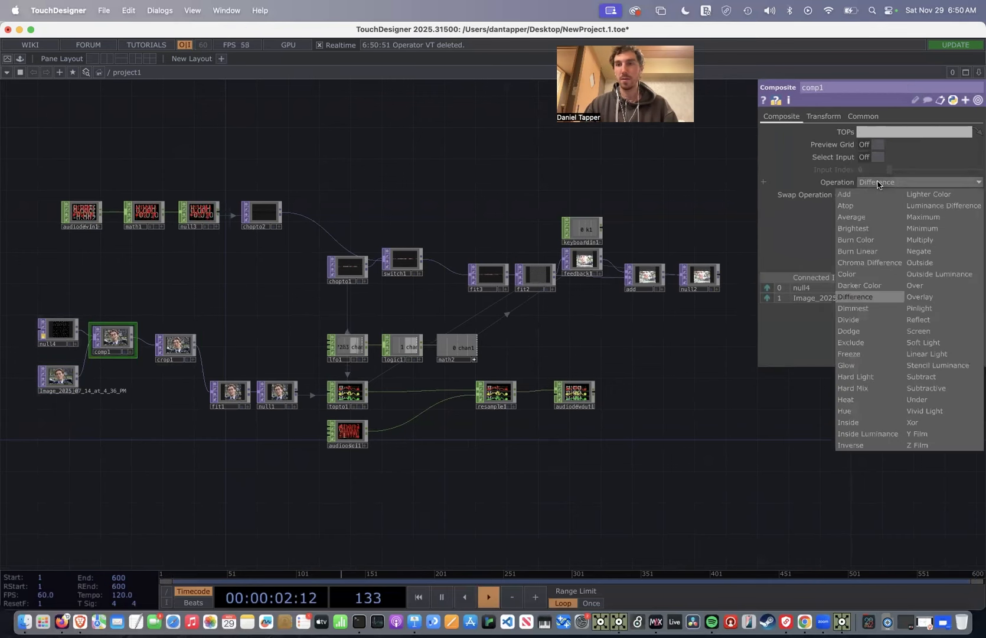
key("space")
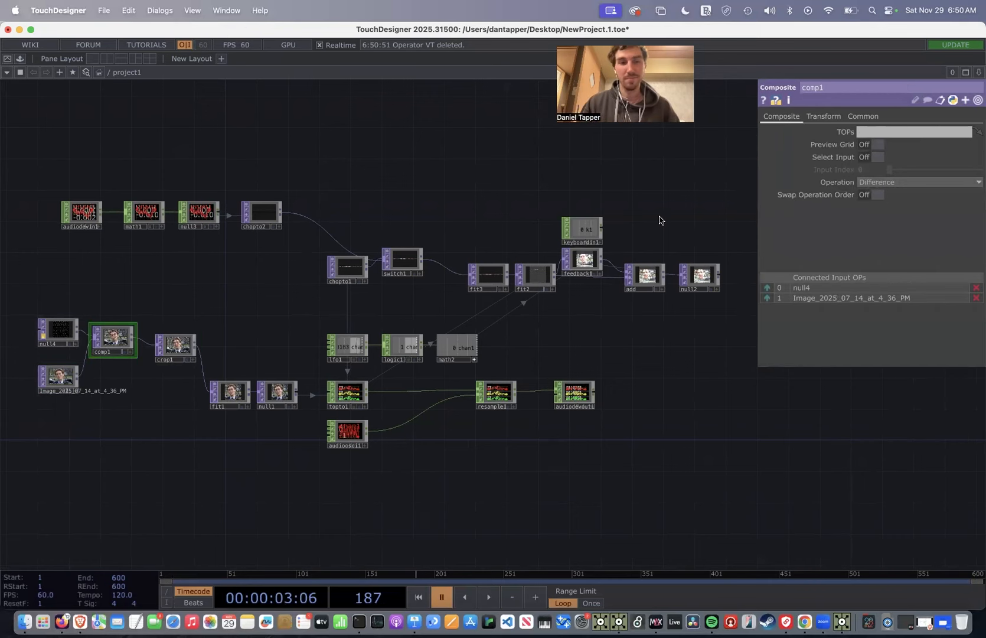